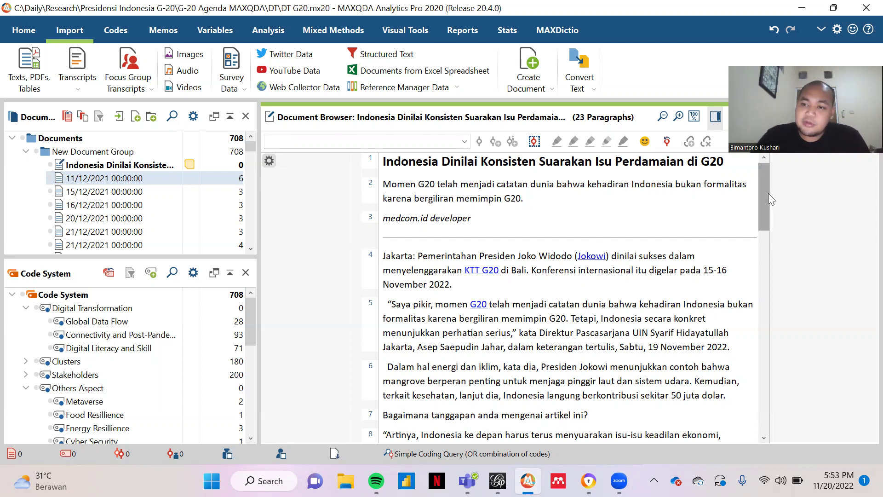
Read through the G20 article about Indonesia's peace issues to find passages suitable for coding, returning to its opening paragraphs
scroll(763, 194, down, 2)
scroll(769, 183, up, 2)
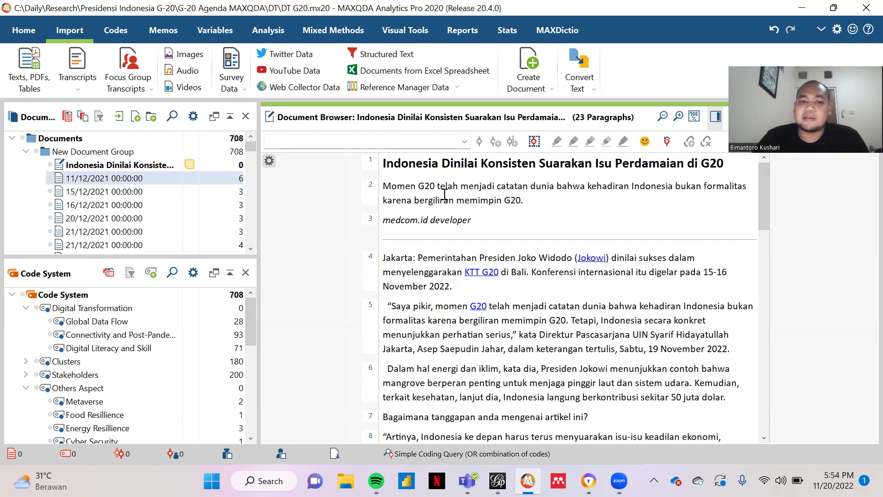
scroll(455, 228, down, 6)
drag(760, 268, 762, 307)
scroll(769, 369, down, 10)
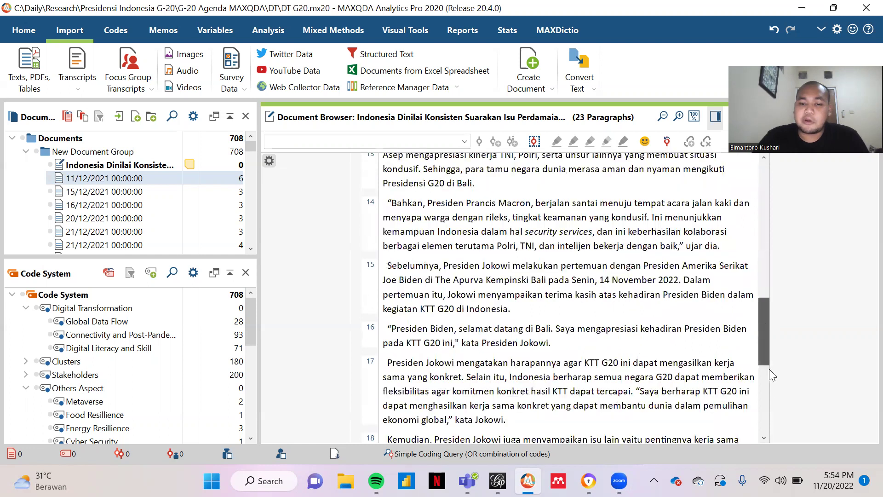
scroll(782, 334, up, 4)
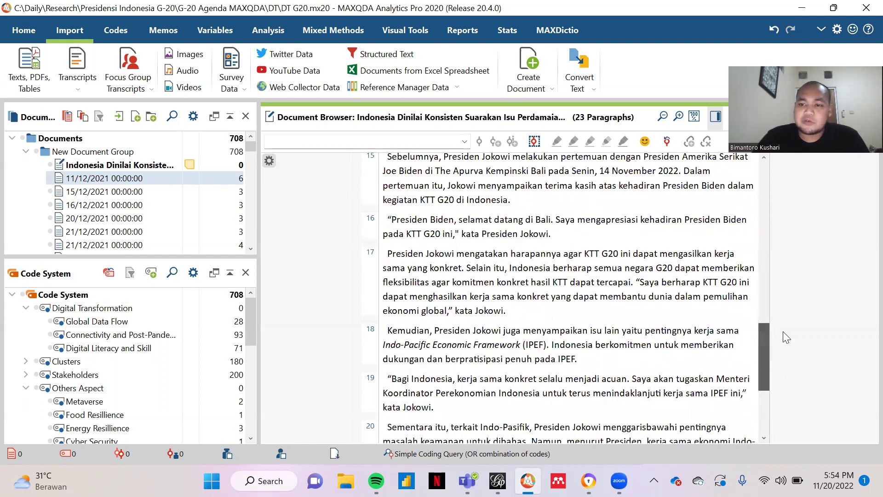
scroll(783, 331, up, 10)
scroll(778, 191, up, 1)
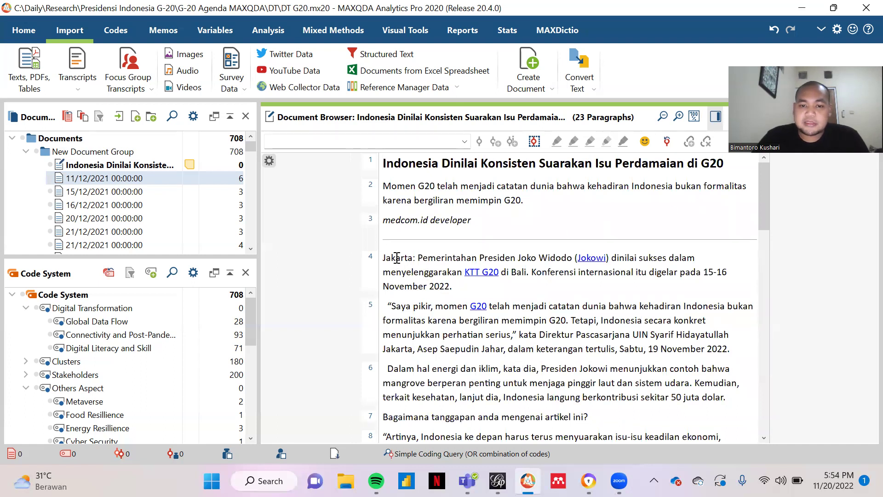
scroll(400, 261, down, 1)
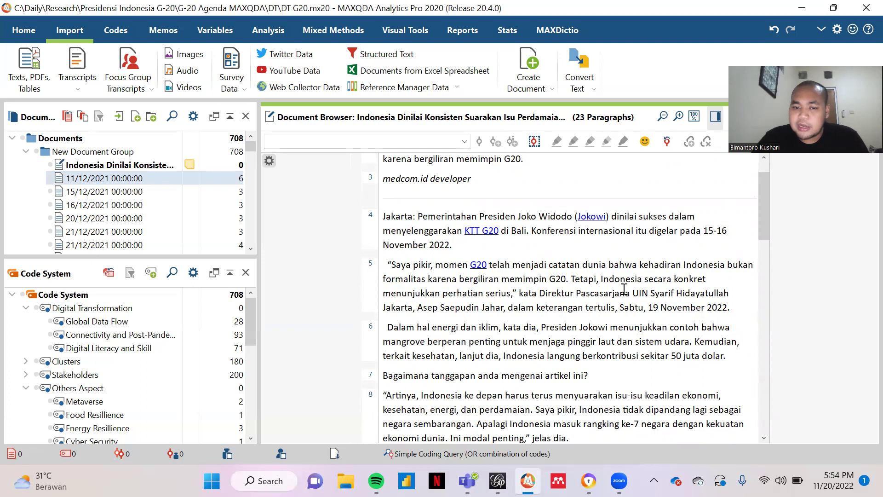
scroll(496, 276, down, 3)
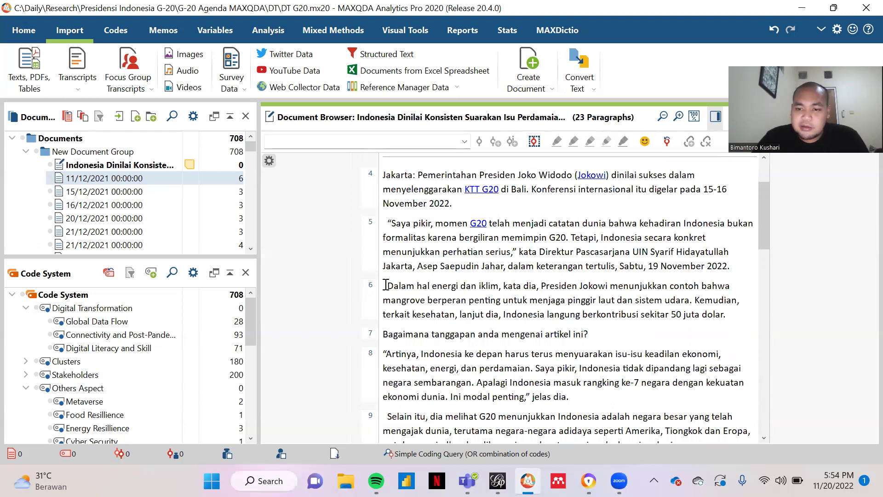
Create a code named Energi under Others Aspect and assign it to the whole of paragraph 6
drag(386, 285, 727, 317)
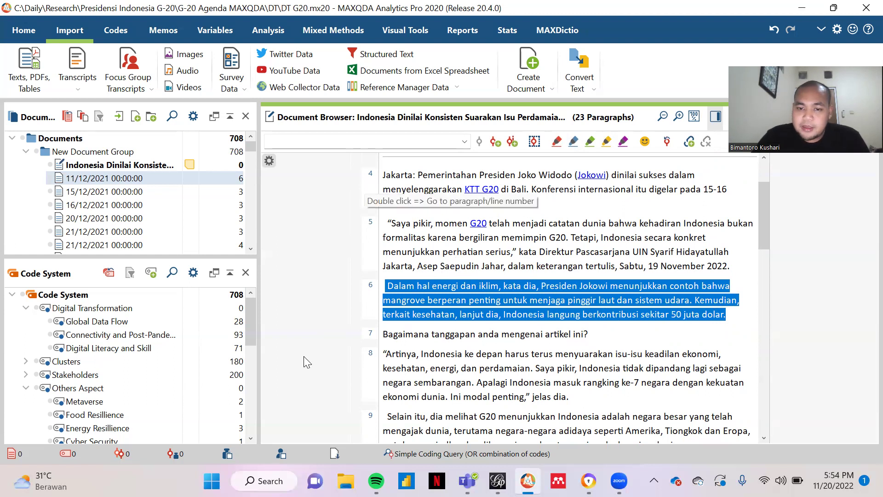
scroll(231, 341, down, 2)
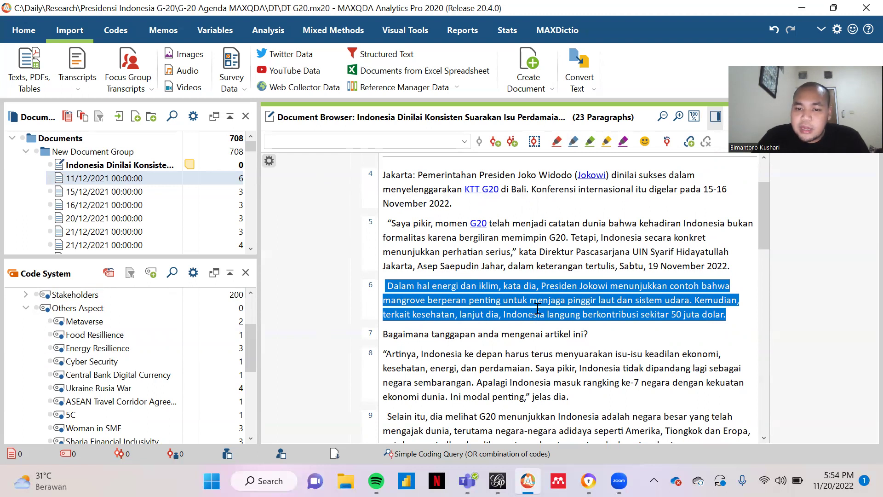
scroll(247, 362, down, 5)
scroll(247, 361, up, 5)
scroll(247, 361, down, 5)
scroll(247, 361, up, 5)
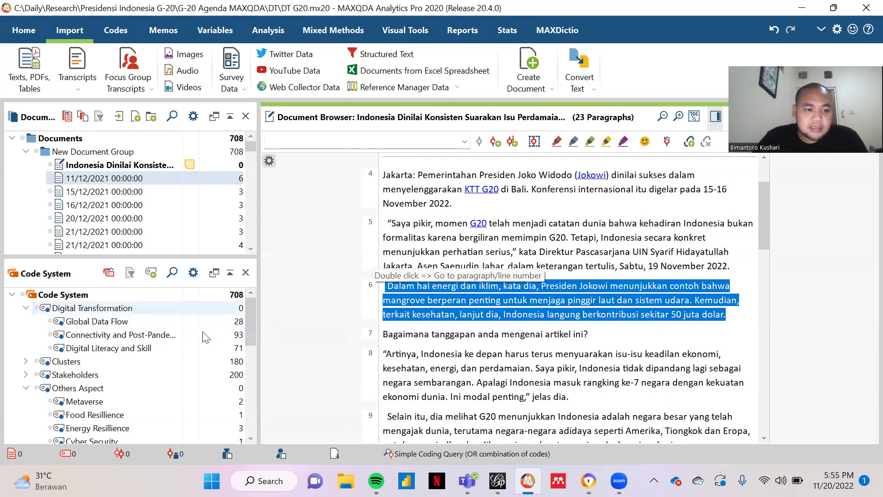
scroll(138, 331, down, 6)
scroll(166, 345, up, 6)
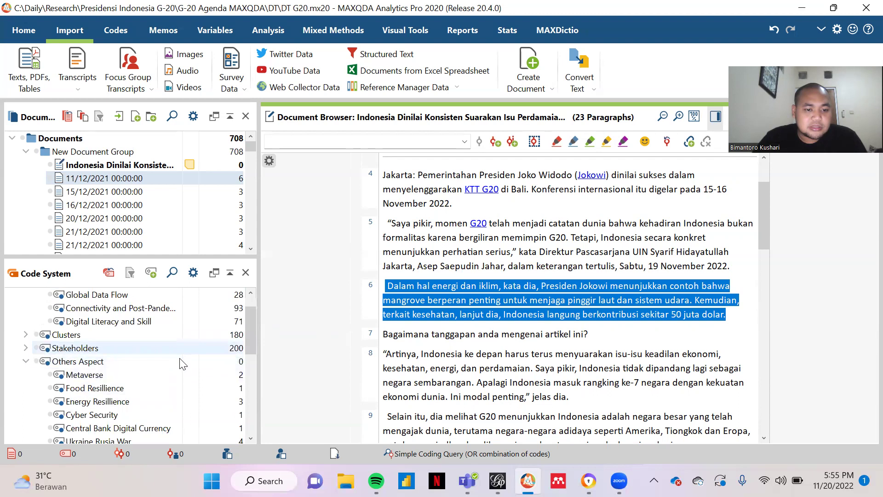
click(148, 361)
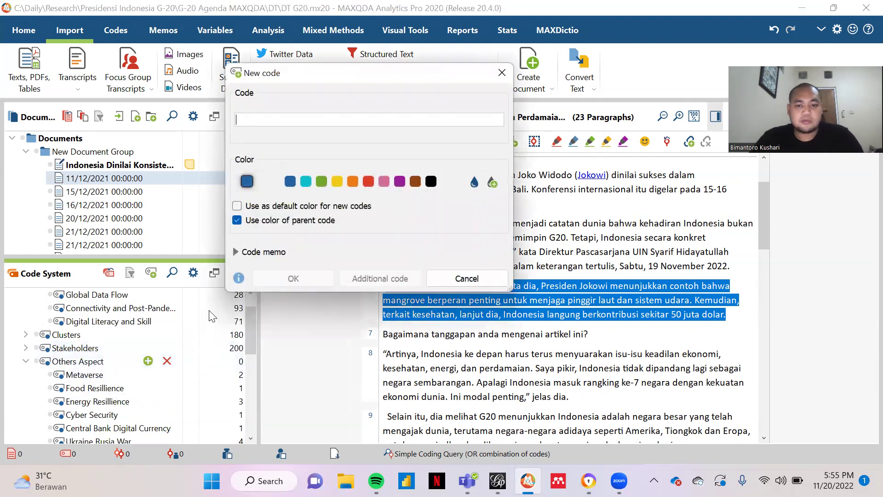
text(Energi)
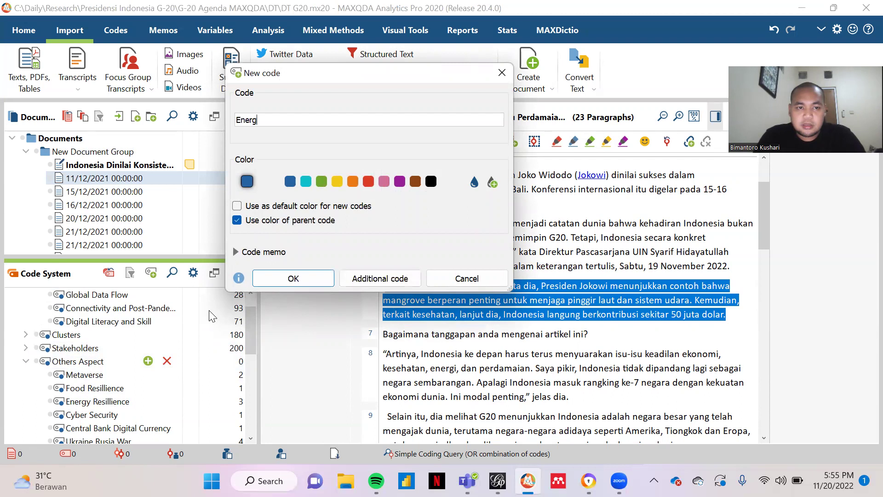
click(293, 278)
drag(458, 288, 120, 372)
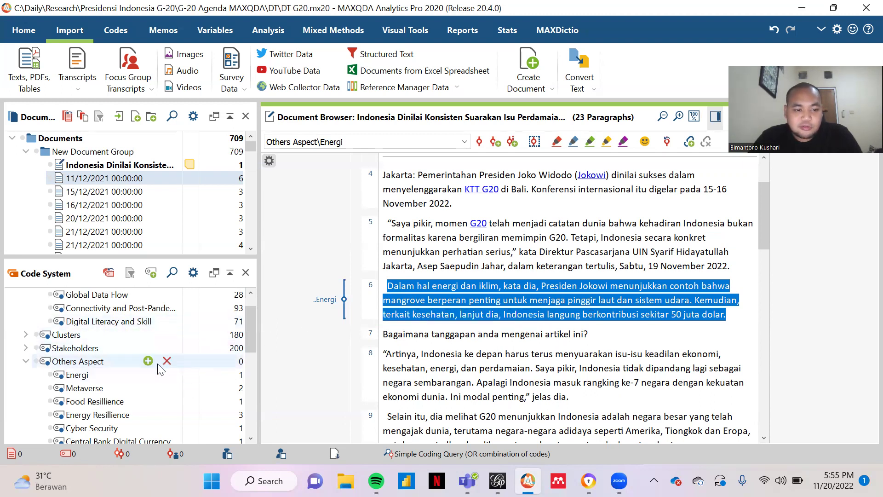
Add another code named Sistem Udara under Others Aspect, keeping the parent code's color
click(148, 361)
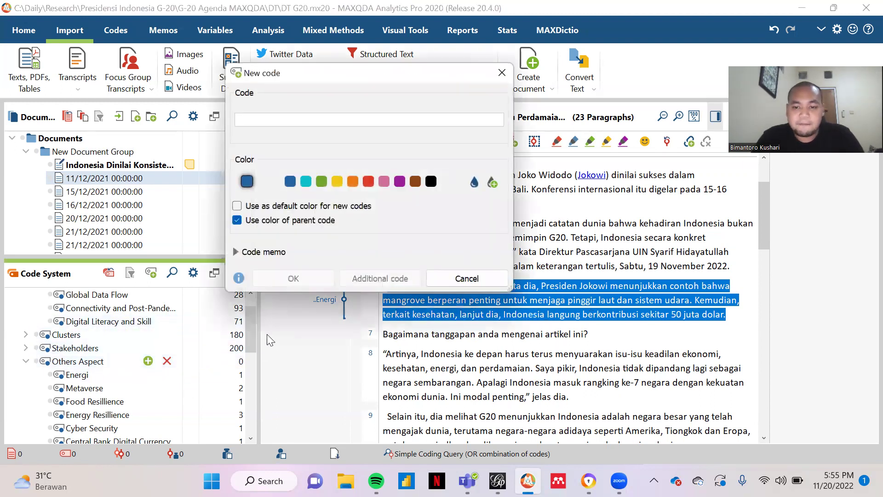
text(Sist)
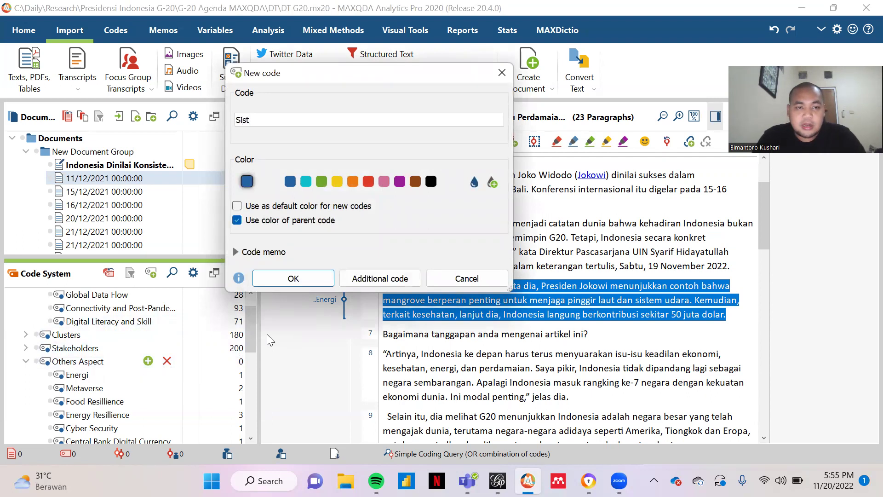
text(em Udara)
click(293, 279)
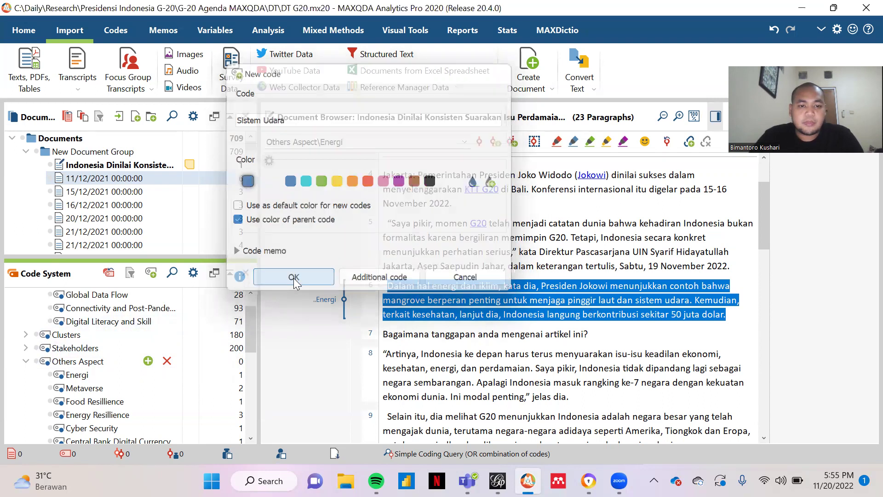
Select the whole of paragraph 6 again and code it with Sistem Udara
drag(386, 286, 693, 302)
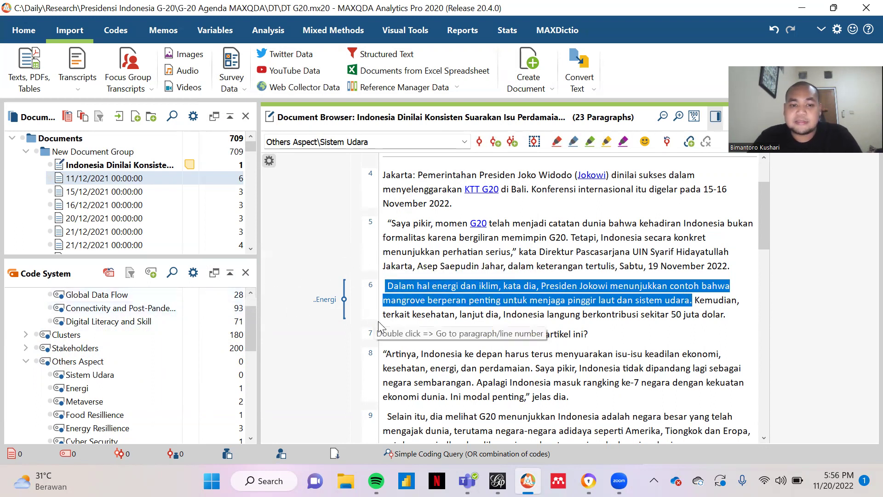
click(736, 319)
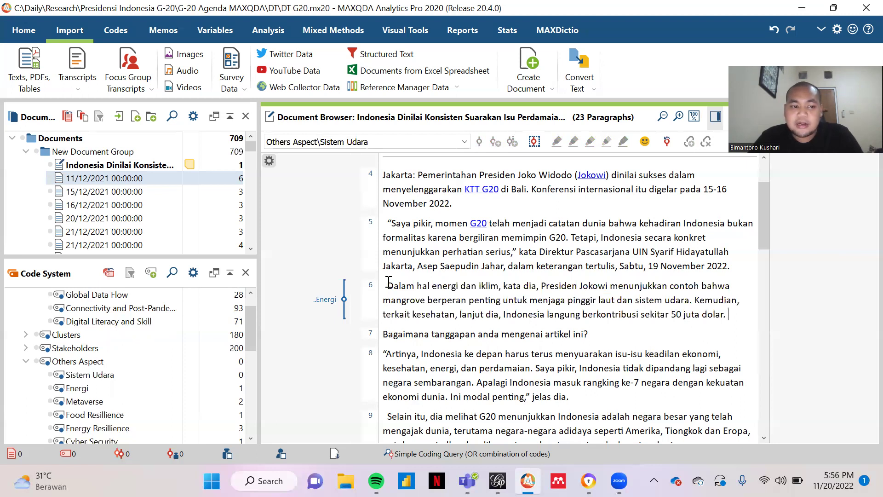
scroll(388, 281, down, 1)
drag(389, 269, 739, 303)
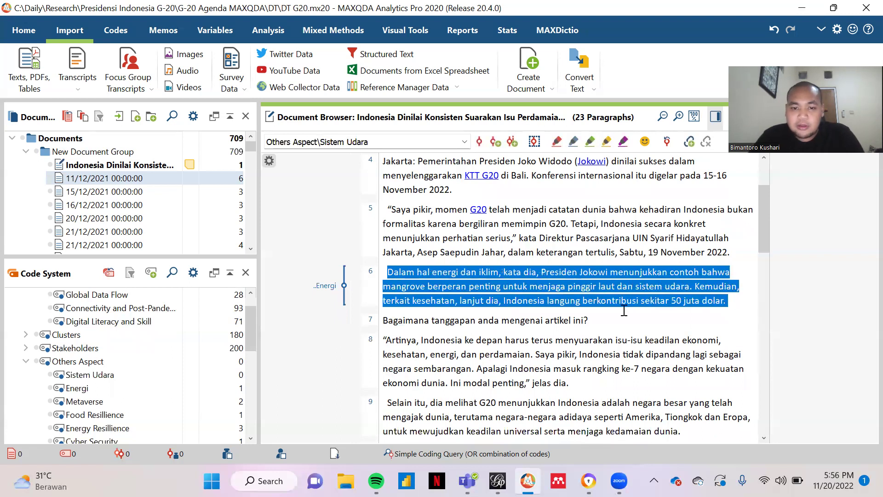
scroll(222, 328, down, 1)
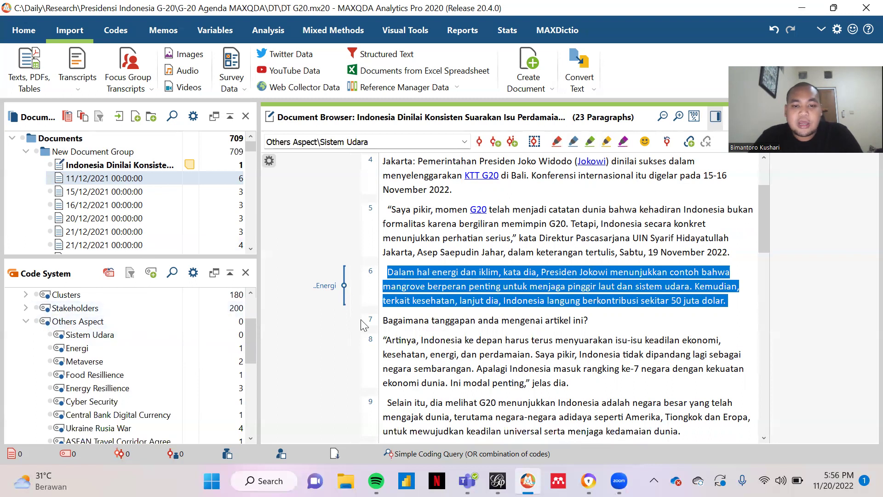
drag(604, 288, 128, 333)
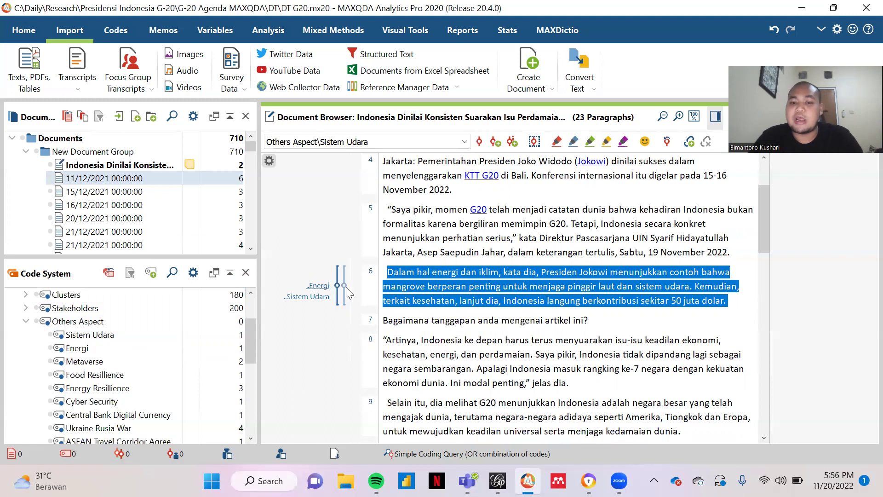
Create a code named Keadilan Ekonomi under Others Aspect and assign it to the first line of paragraph 8, ending at "keadilan ekonomi"
scroll(354, 294, down, 1)
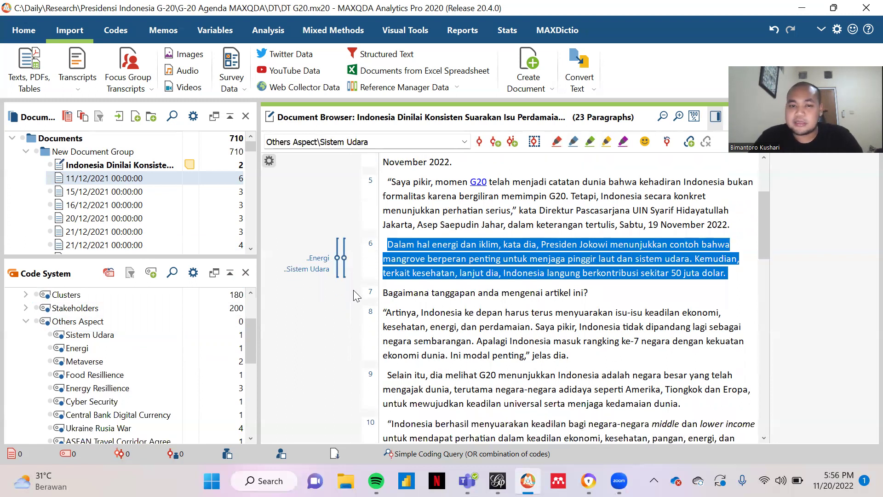
scroll(354, 295, up, 3)
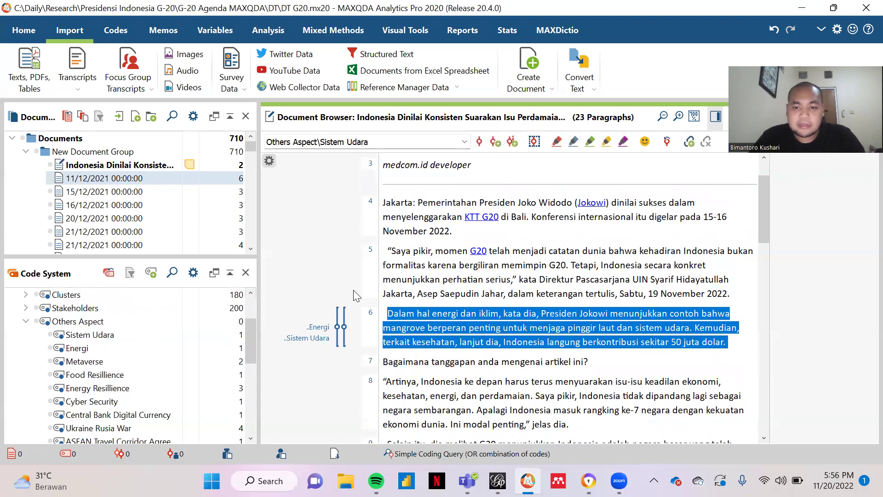
scroll(353, 290, down, 2)
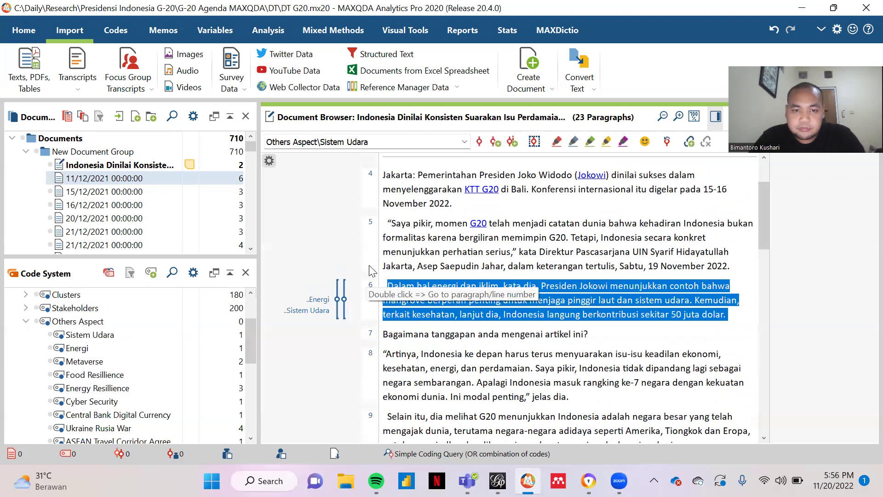
scroll(354, 295, up, 2)
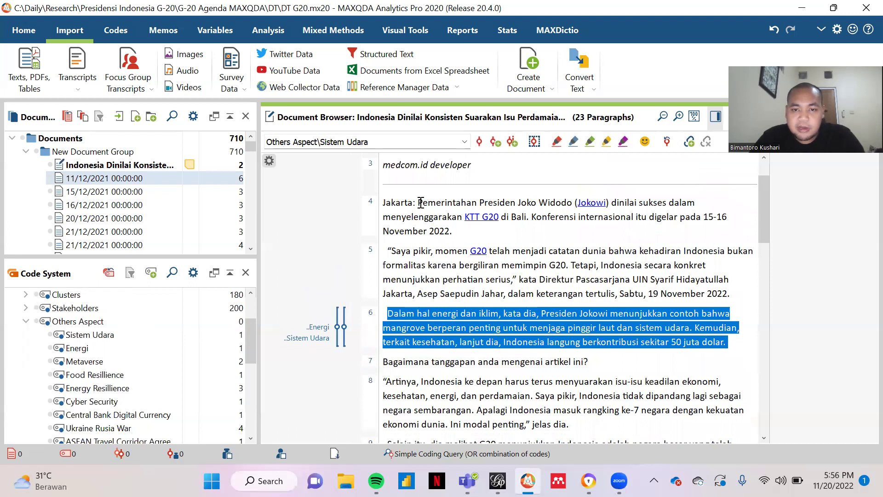
scroll(430, 323, down, 5)
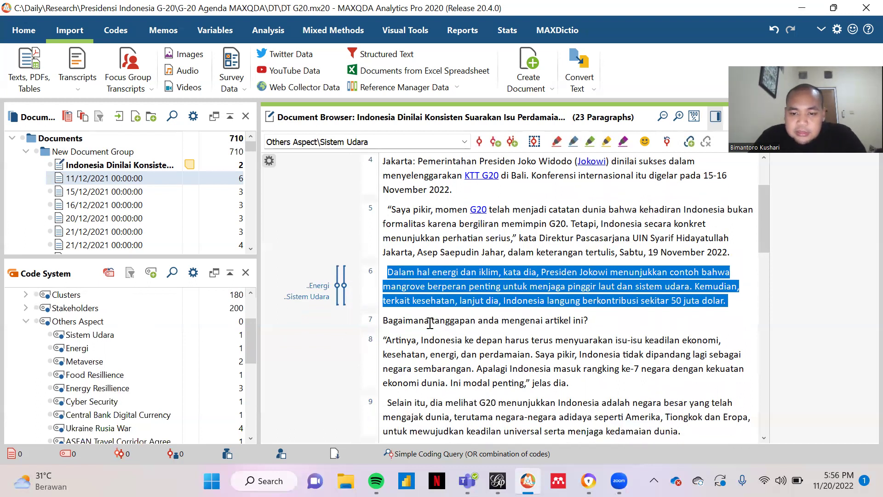
scroll(430, 323, down, 1)
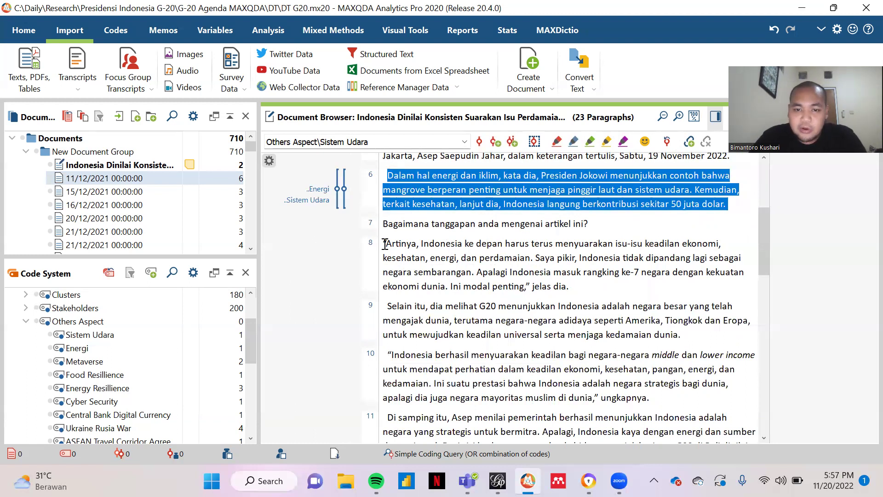
drag(384, 244, 719, 244)
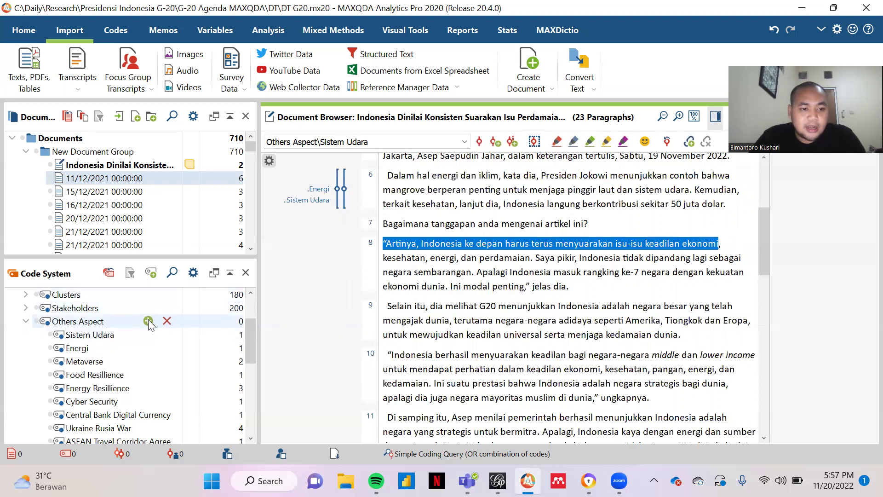
click(150, 321)
text(Keadilan EK)
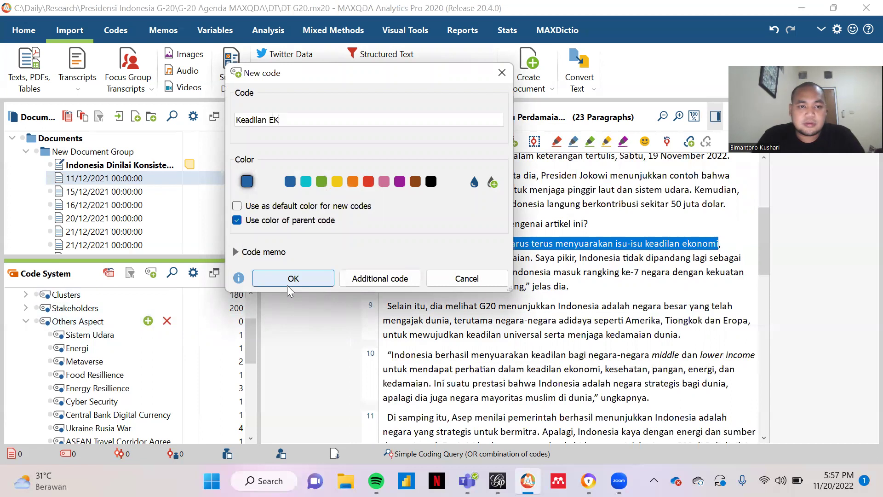
text(nomi)
click(288, 279)
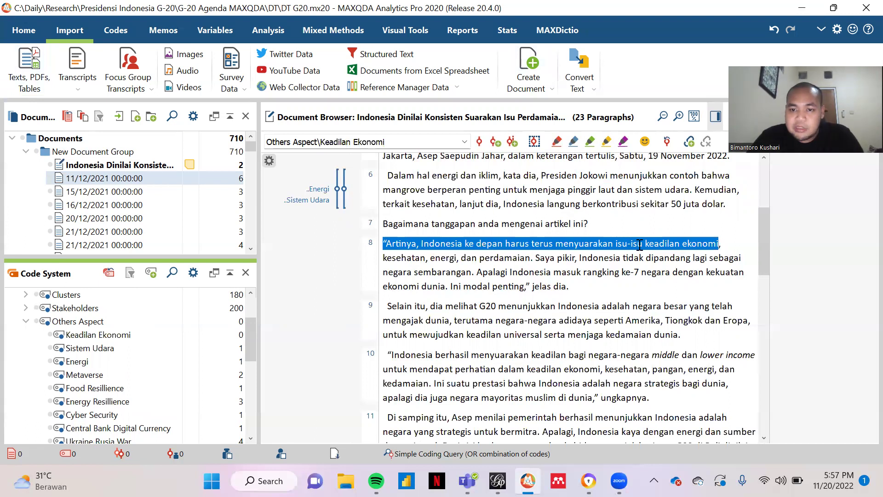
mouse_move(642, 244)
mouse_down()
mouse_move(447, 260)
mouse_move(209, 342)
mouse_up()
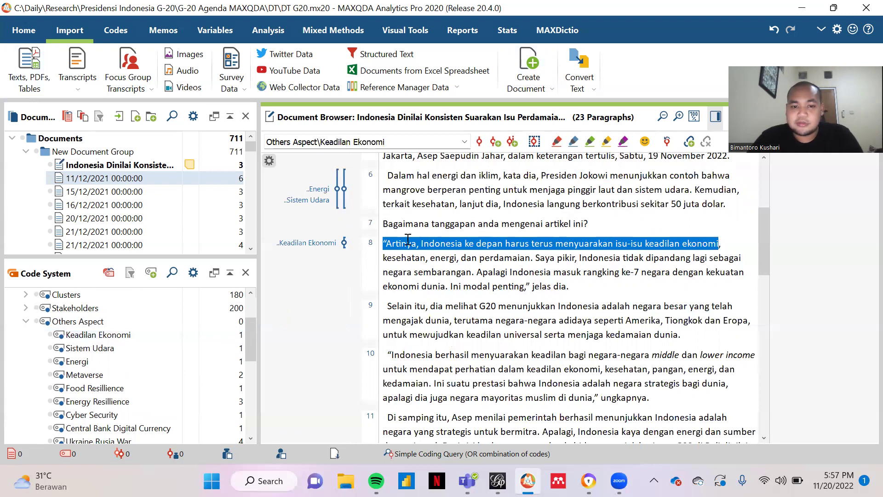
Delete the Keadilan Ekonomi coding from paragraph 8's first line and code the quotation through "Ini modal penting" with Keadilan Ekonomi and Energi
click(382, 244)
drag(382, 243, 526, 292)
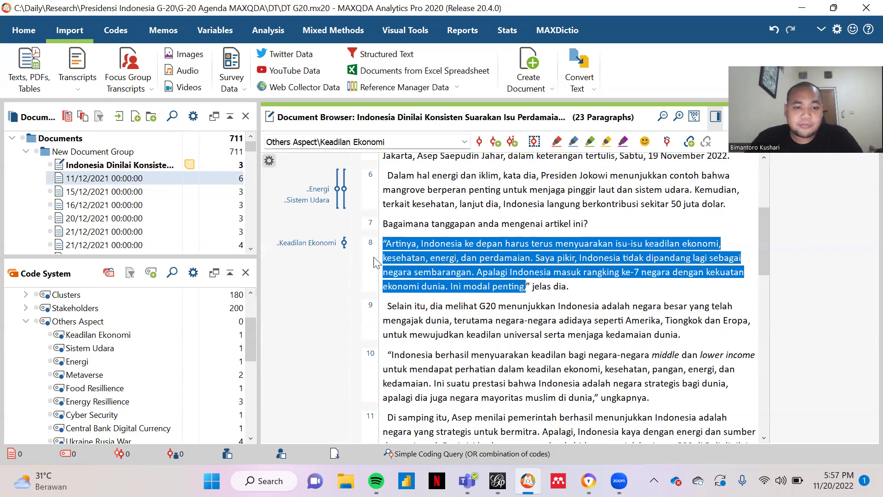
right_click(328, 243)
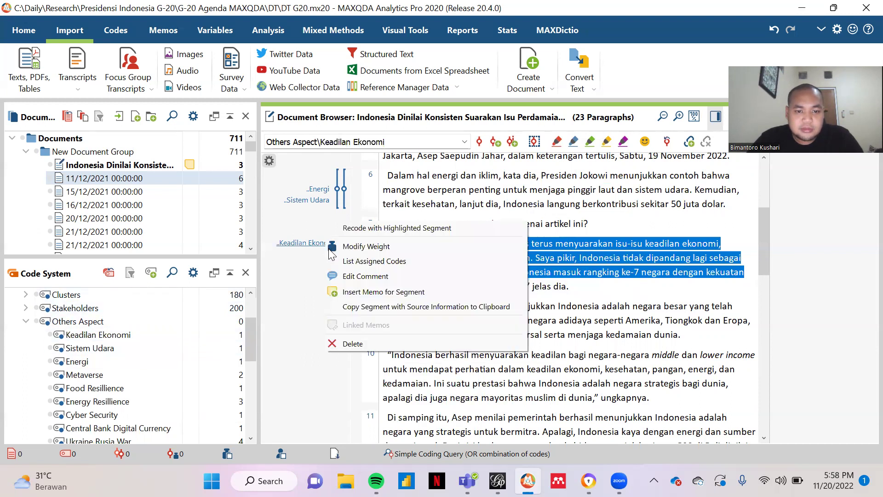
click(357, 344)
click(440, 308)
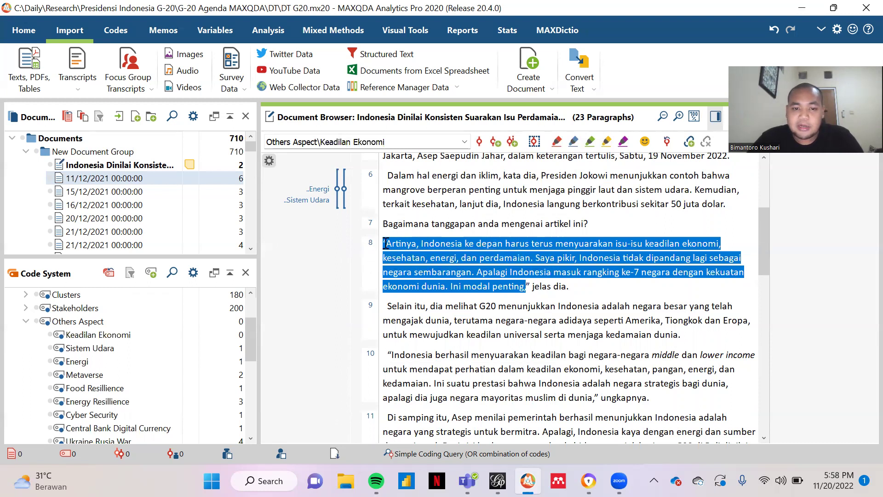
drag(502, 254, 140, 335)
drag(450, 259, 99, 362)
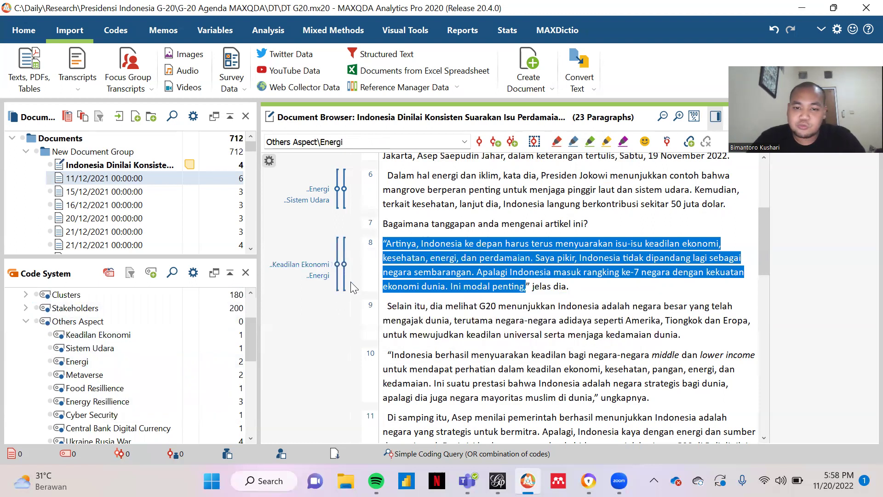
Add a code named Macron under Stakeholders for the passage in paragraph 14
scroll(386, 319, down, 1)
scroll(387, 319, down, 4)
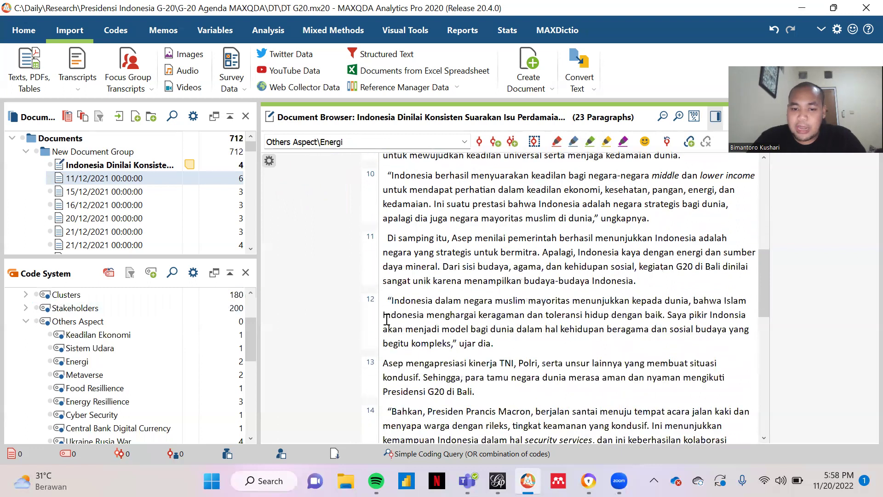
scroll(387, 319, down, 1)
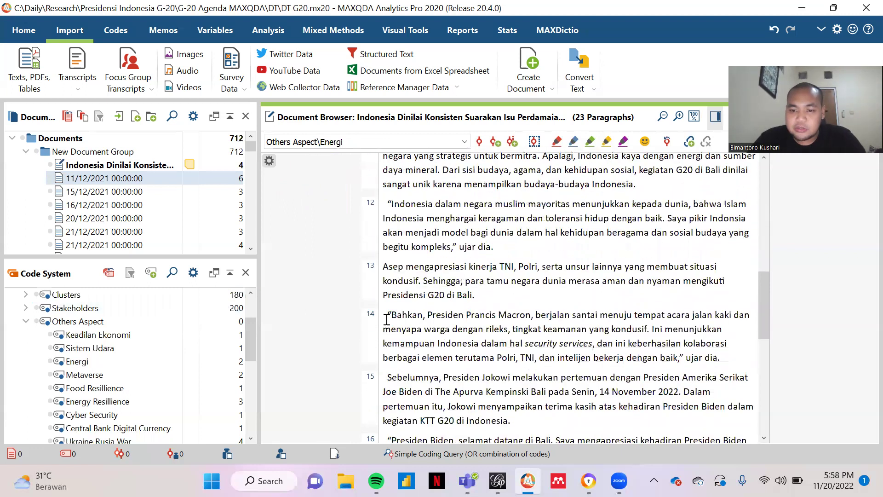
scroll(387, 319, down, 1)
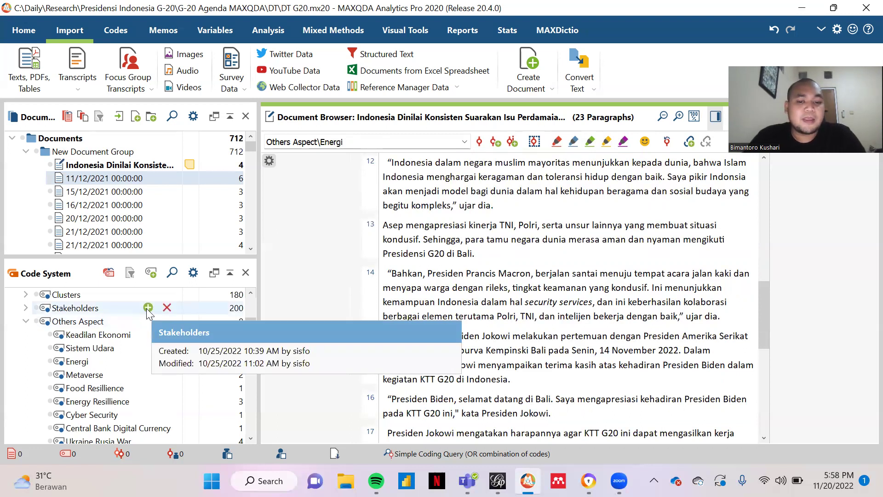
click(148, 307)
text(Macron)
key(Return)
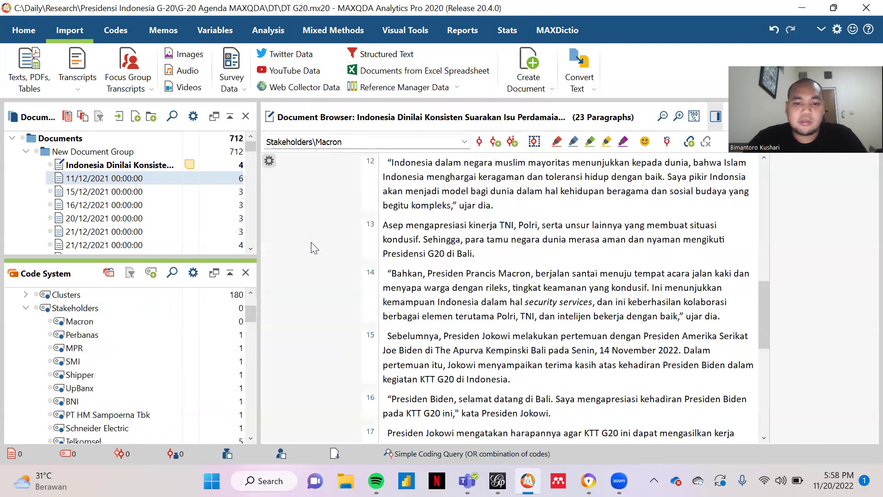
Code "Bahkan, Presiden Prancis Macron" in paragraph 14 with Macron, then select the paragraph through "ujar dia."
click(392, 273)
drag(392, 273, 116, 321)
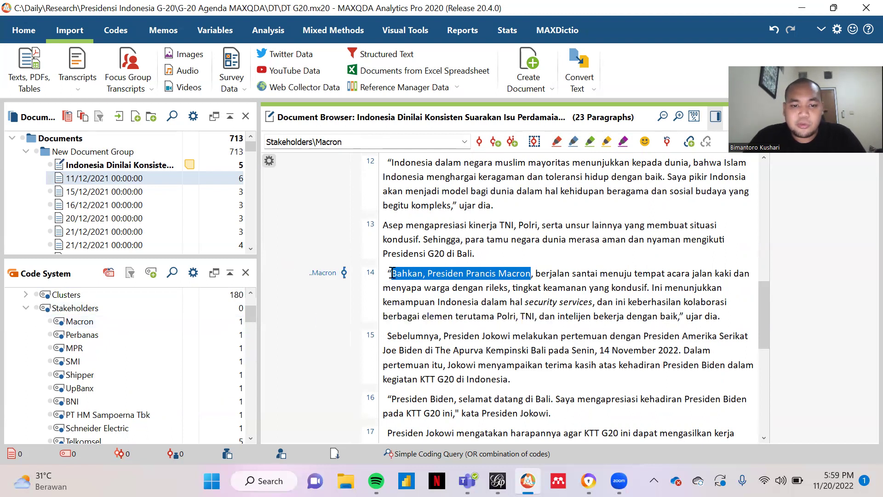
drag(721, 316, 391, 272)
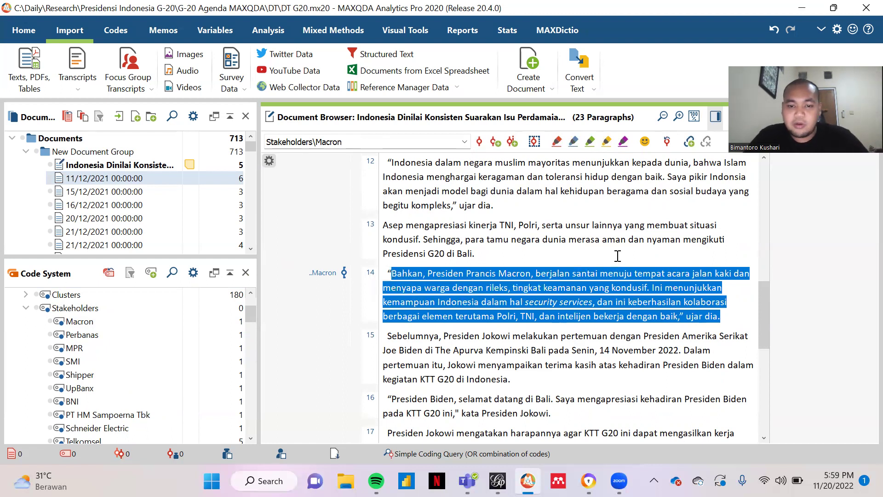
Delete the Macron code from Stakeholders together with its coding
scroll(517, 306, up, 2)
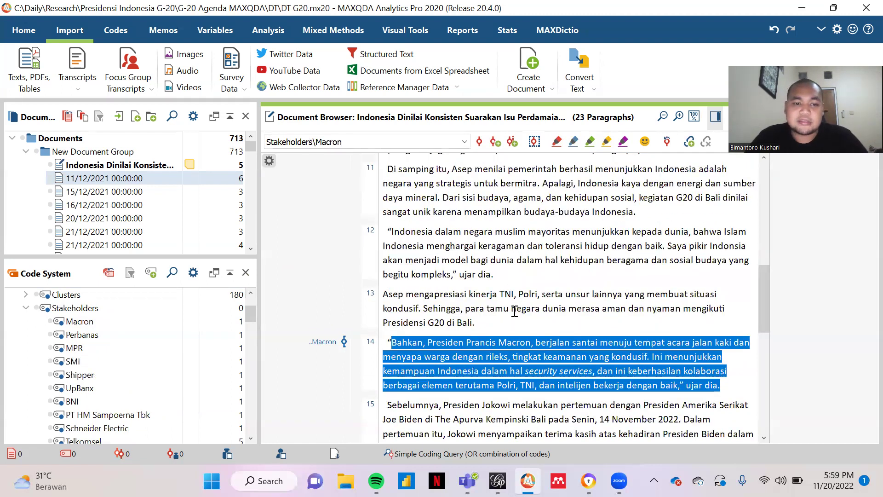
scroll(515, 312, up, 6)
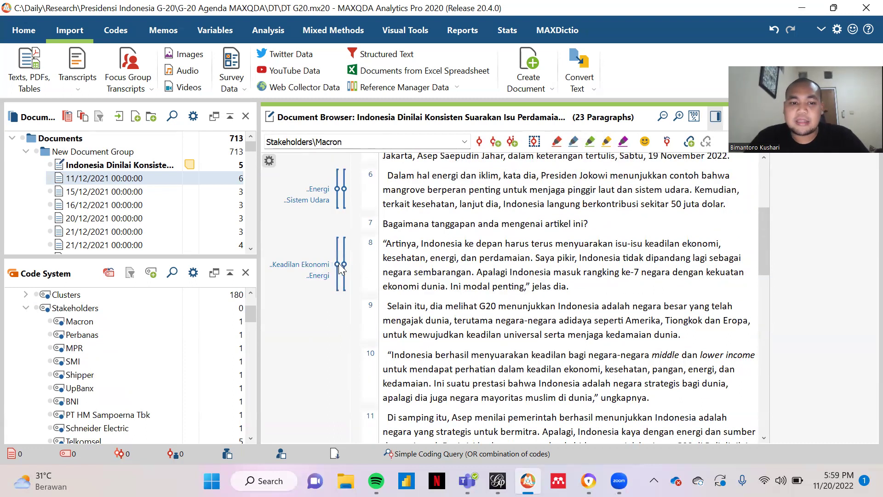
scroll(338, 272, down, 6)
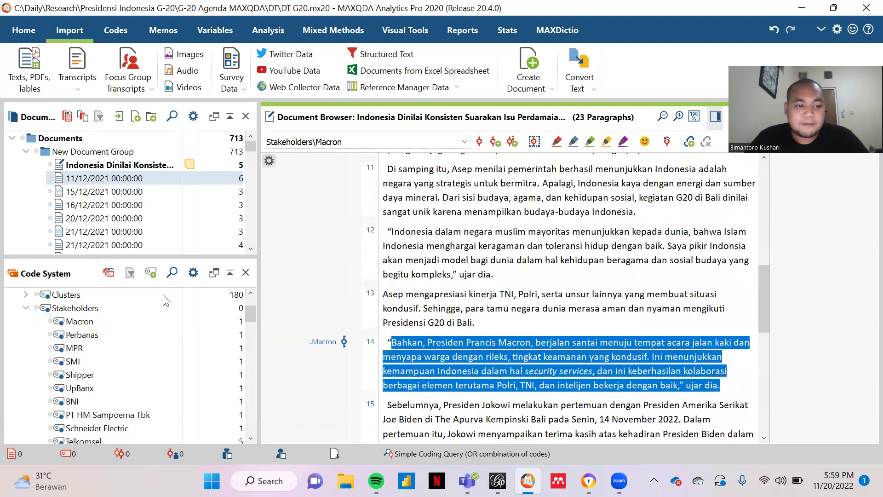
click(167, 321)
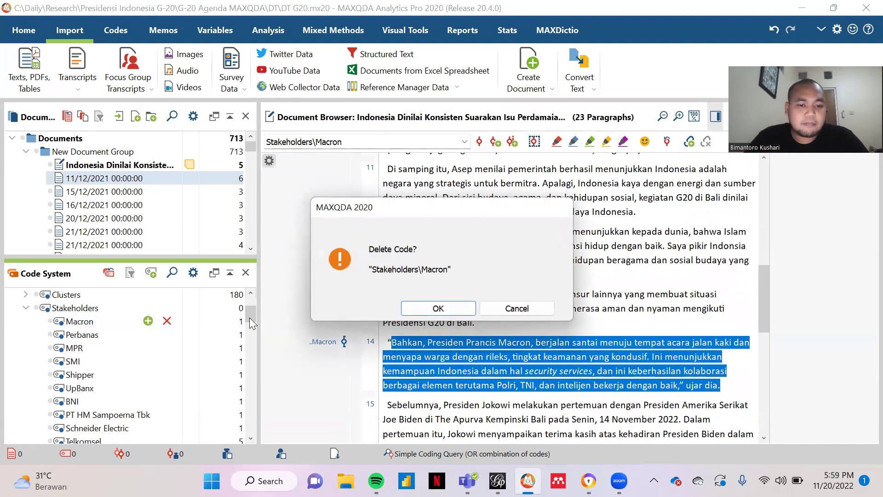
click(450, 310)
Delete the codes Keadilan Ekonomi, Sistem Udara and Energi from Others Aspect, including their codings
scroll(169, 362, down, 8)
scroll(169, 362, up, 2)
scroll(169, 362, down, 5)
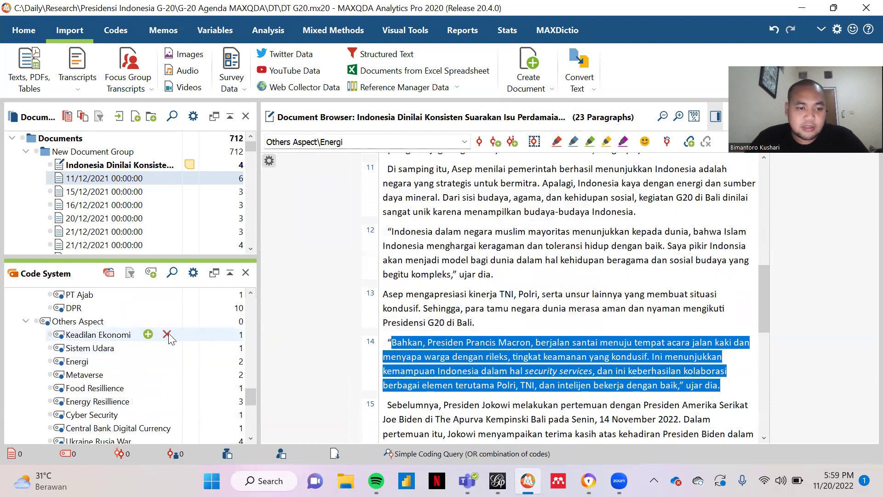
click(167, 334)
click(437, 308)
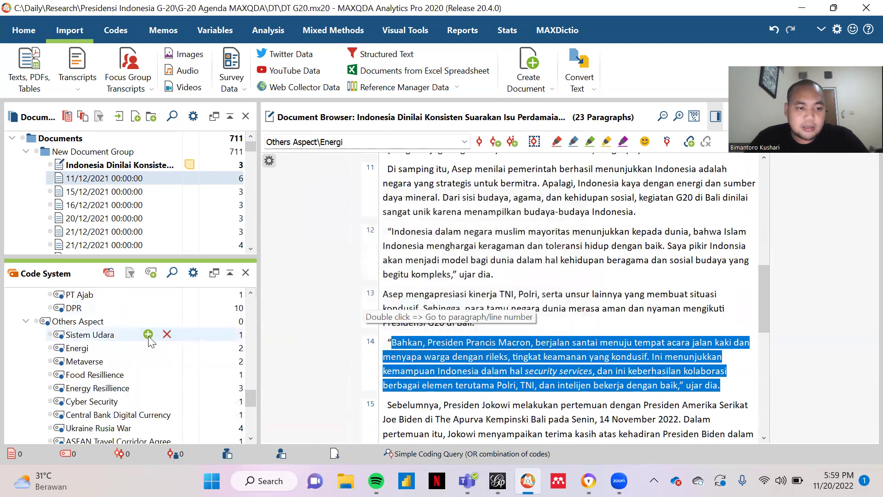
click(167, 334)
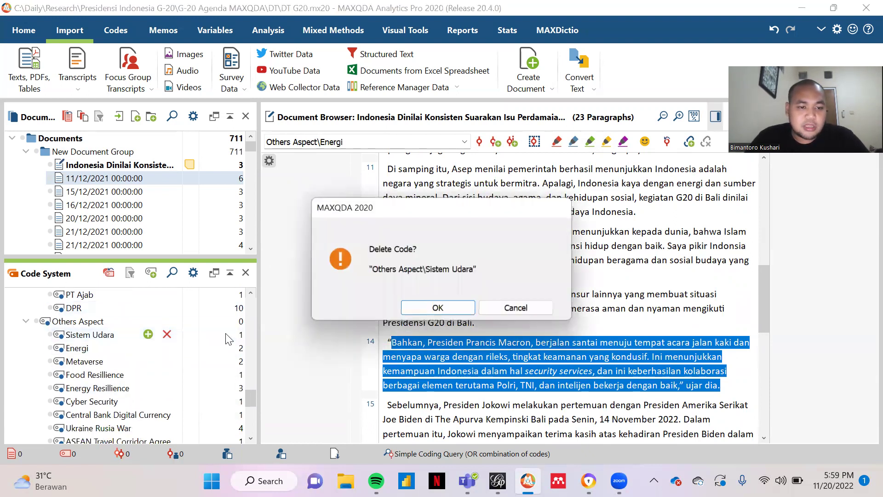
click(418, 306)
click(167, 333)
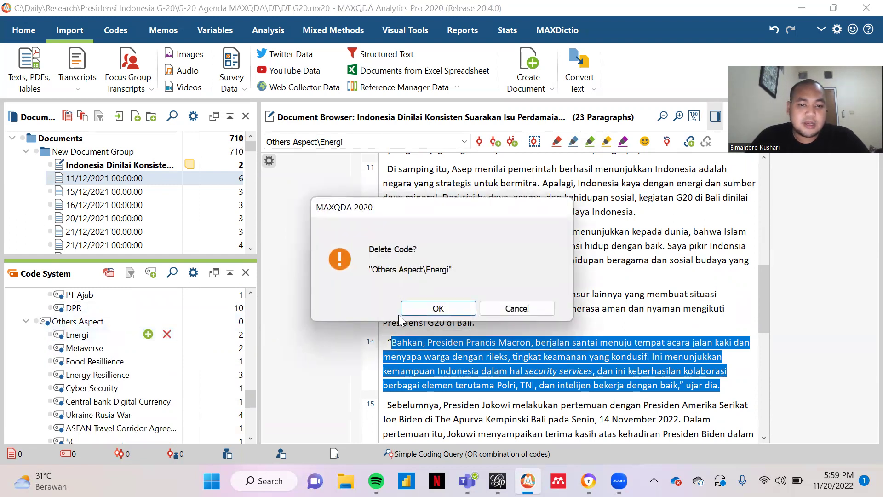
click(455, 312)
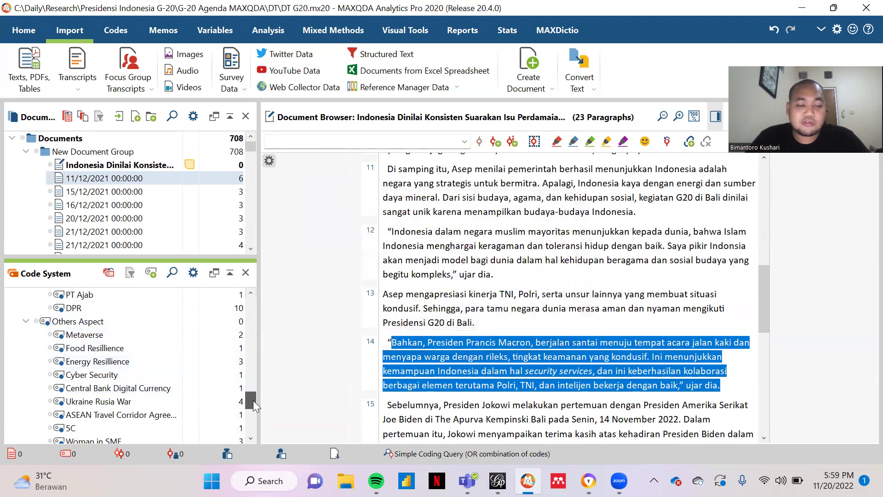
drag(254, 400, 255, 289)
click(321, 263)
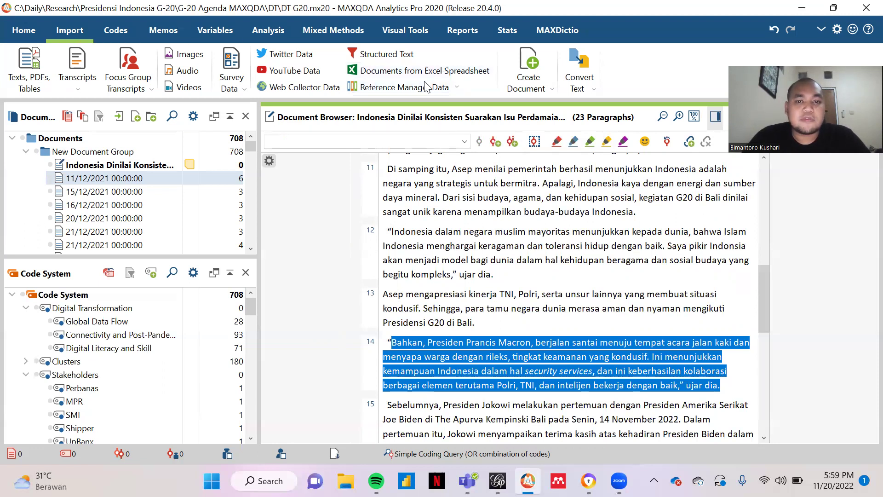
click(405, 30)
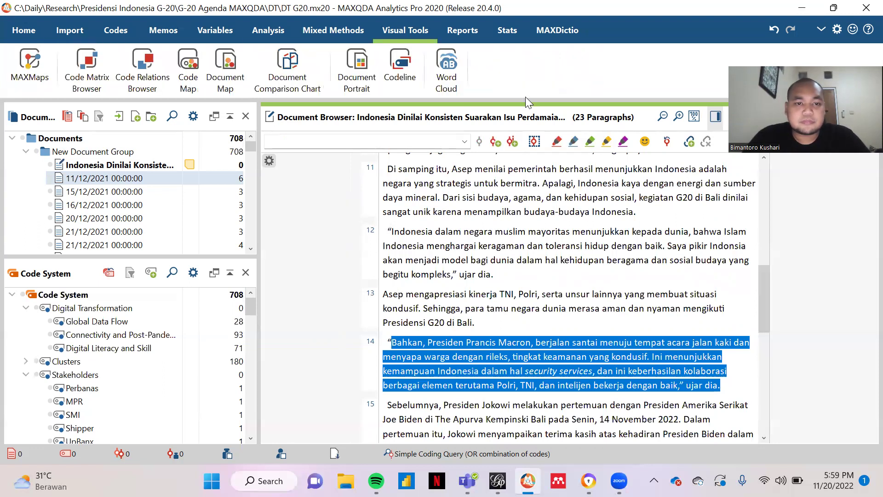
click(162, 87)
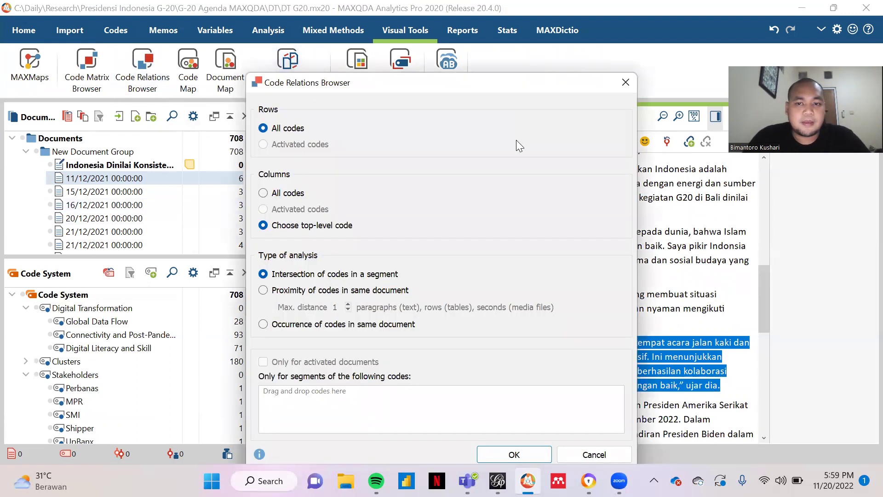
click(514, 457)
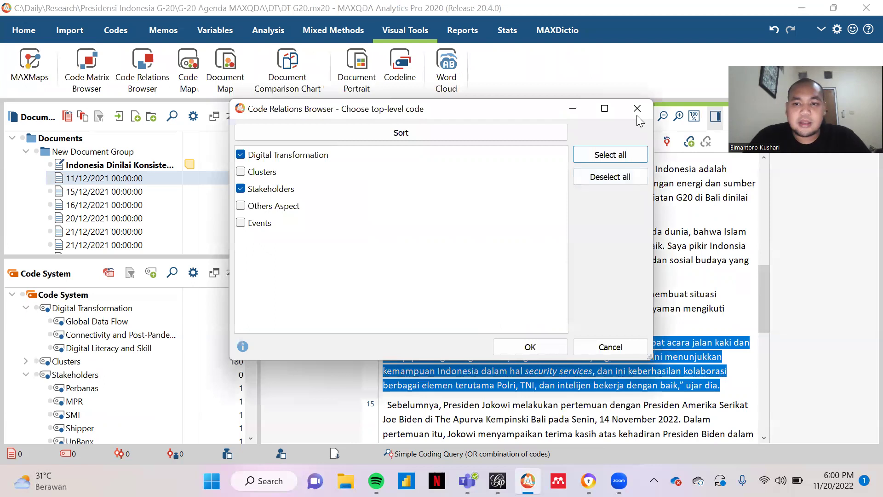
click(637, 116)
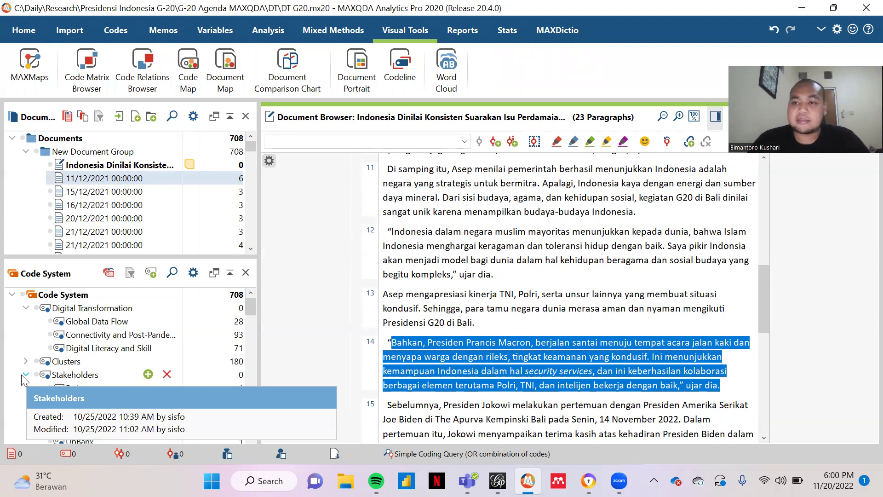
Activate the Digital Transformation and Others Aspect codes together with all their subcodes
scroll(46, 354, down, 5)
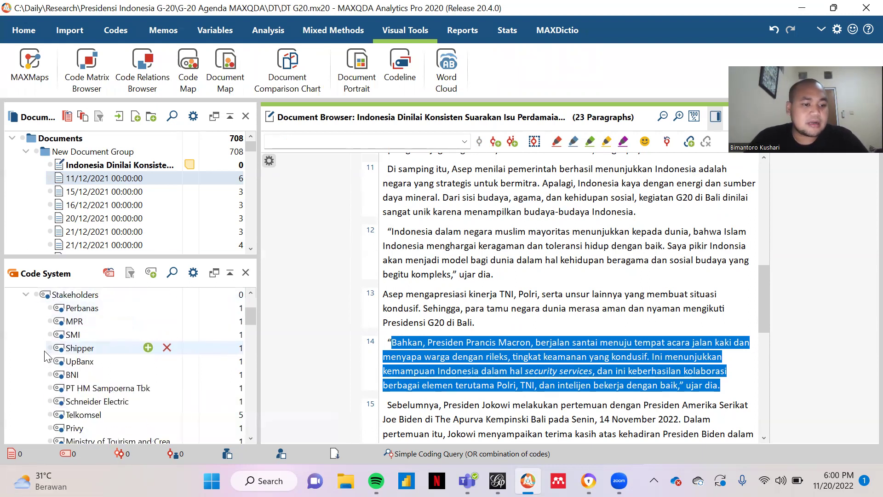
scroll(49, 356, up, 5)
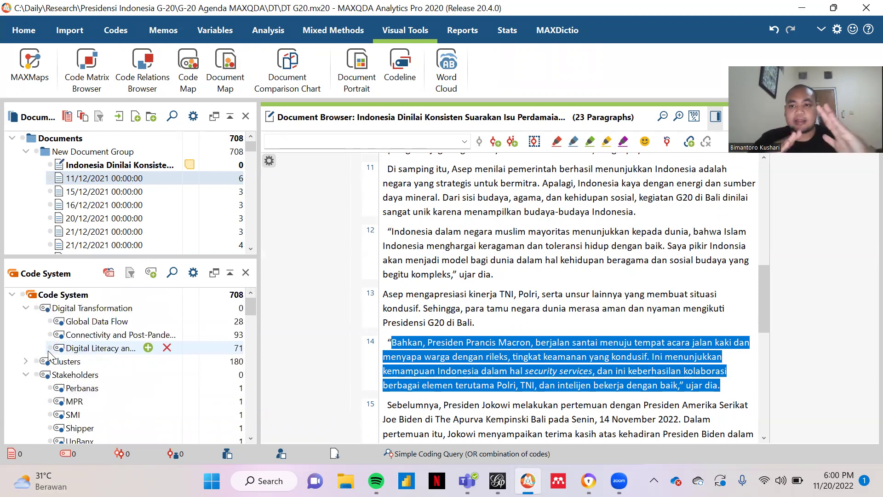
scroll(48, 358, down, 3)
scroll(47, 360, up, 3)
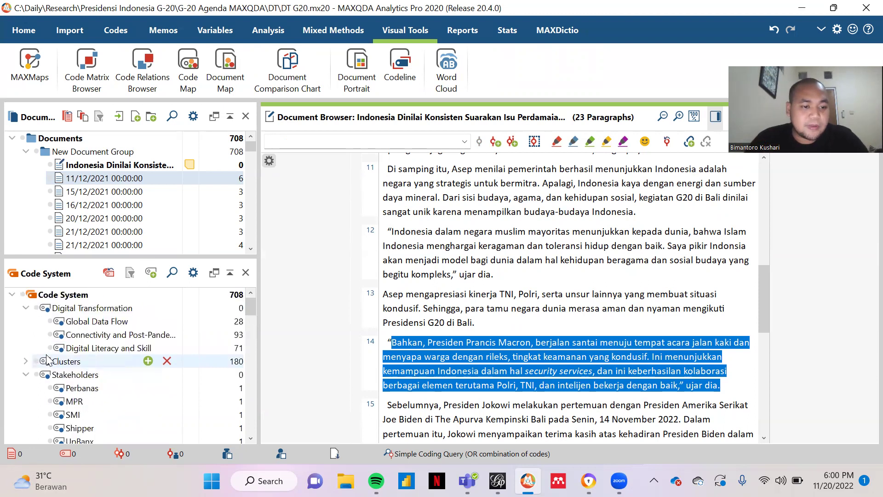
click(37, 311)
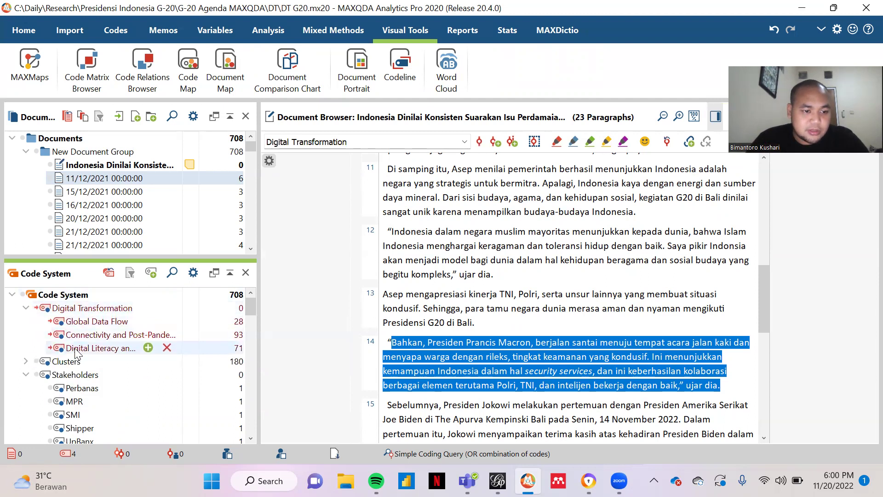
scroll(69, 350, down, 5)
scroll(73, 350, down, 4)
scroll(50, 341, up, 2)
click(38, 335)
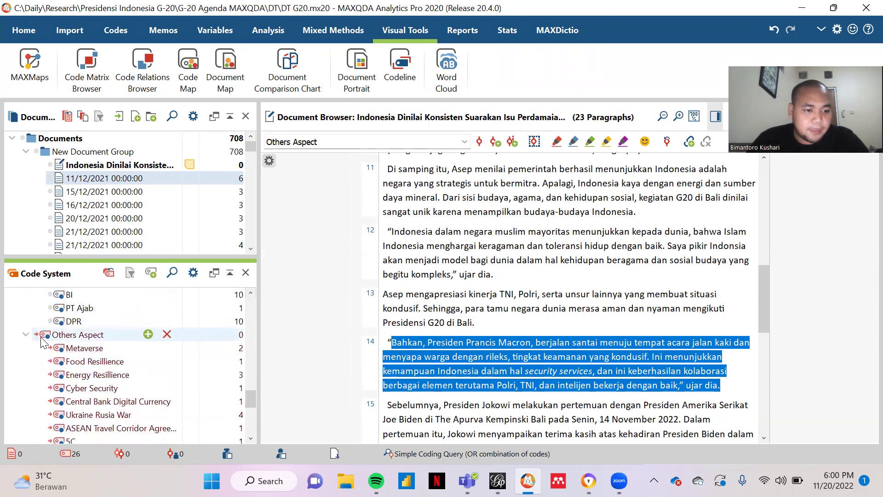
scroll(92, 363, down, 5)
scroll(96, 363, up, 10)
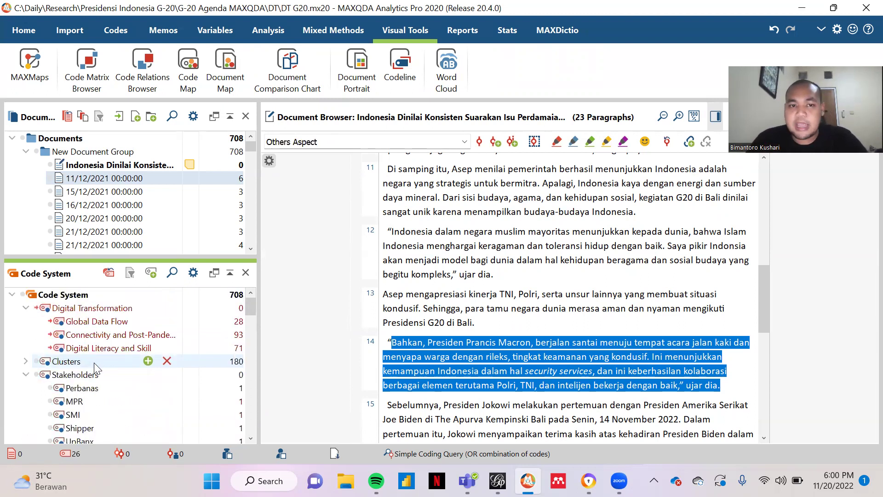
Generate a Code Relations Browser matrix with activated codes as rows and columns, analysing the intersection of codes in a segment
click(128, 83)
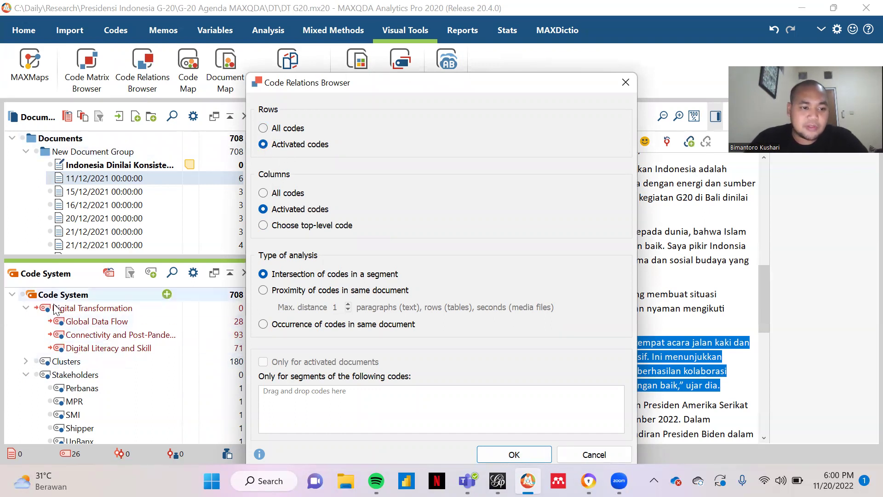
click(503, 456)
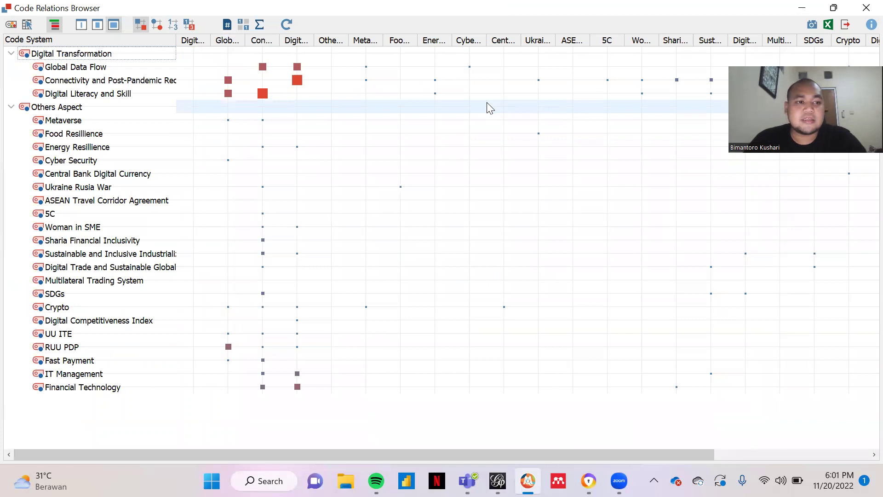
drag(338, 451, 233, 439)
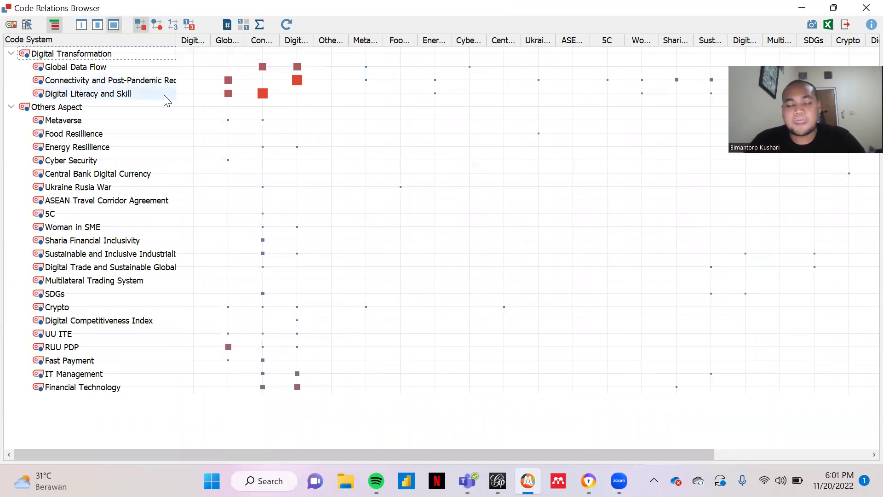
mouse_move(264, 91)
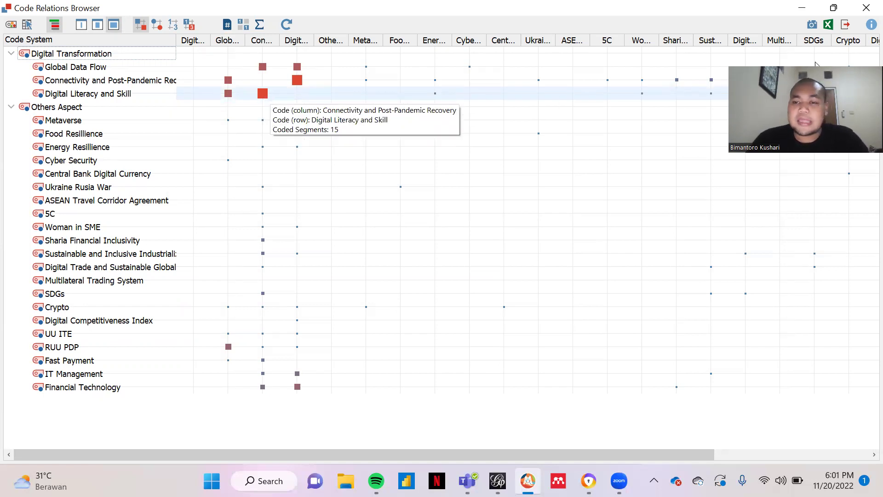
Export the code relations matrix to the Downloads folder as an Excel file named DT Issue
click(829, 24)
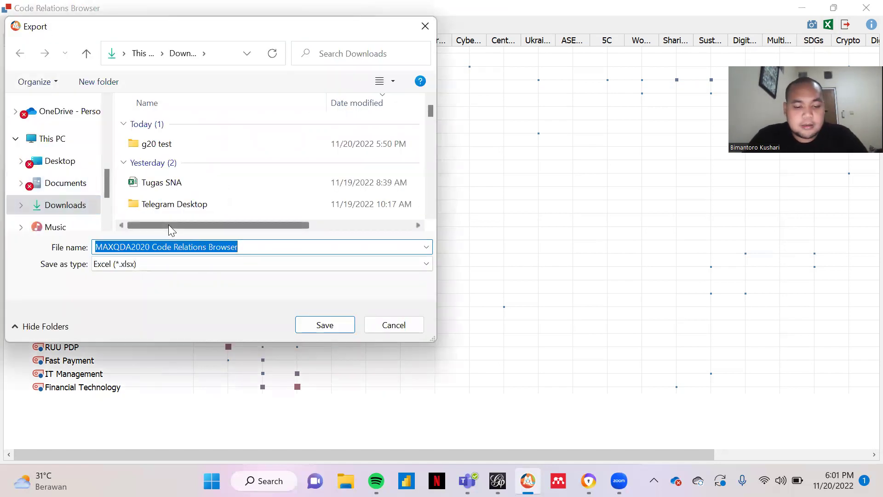
text(DT)
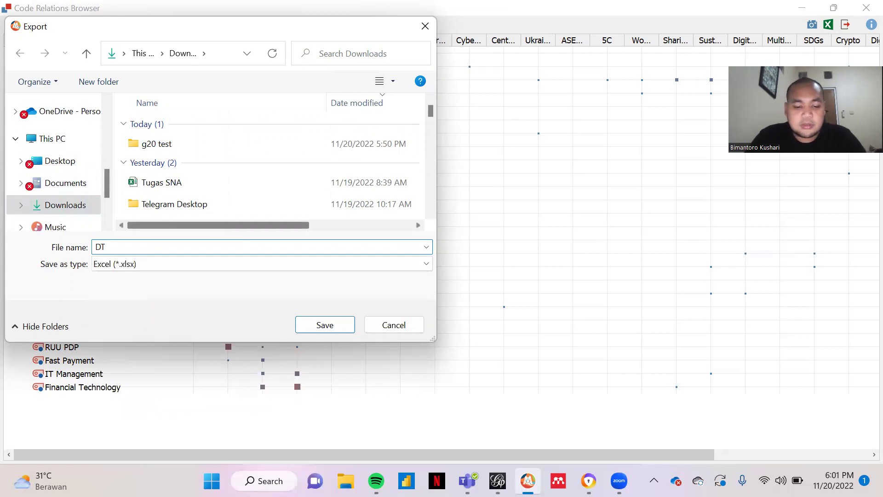
text( Issue)
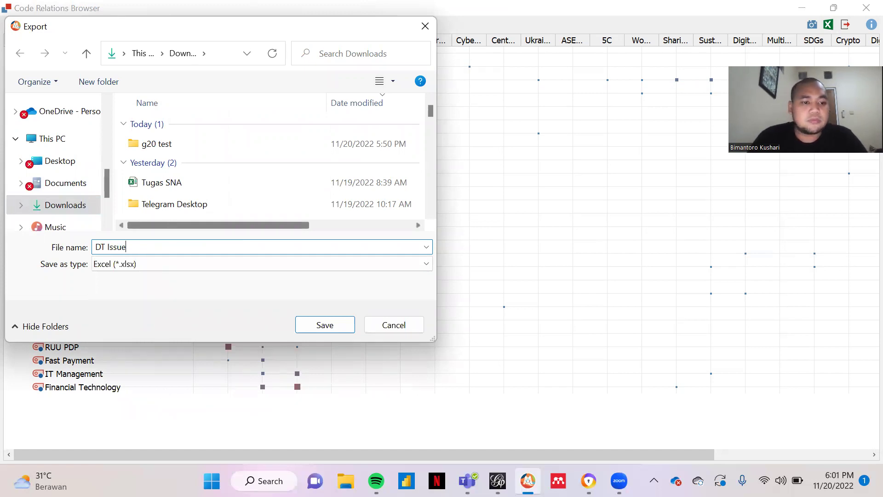
click(324, 326)
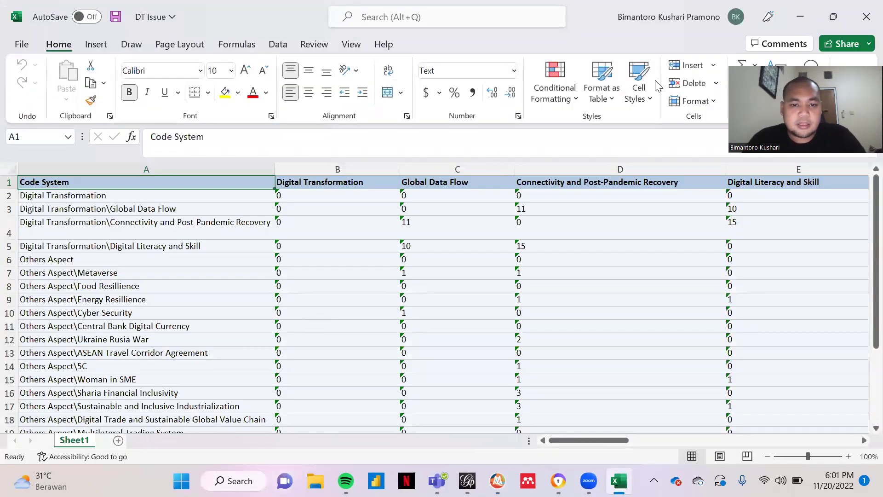
Look through the rows and columns of code intersections in the exported DT Issue workbook
scroll(339, 305, down, 6)
scroll(339, 306, up, 6)
scroll(335, 307, down, 1)
scroll(335, 307, up, 1)
drag(593, 440, 487, 357)
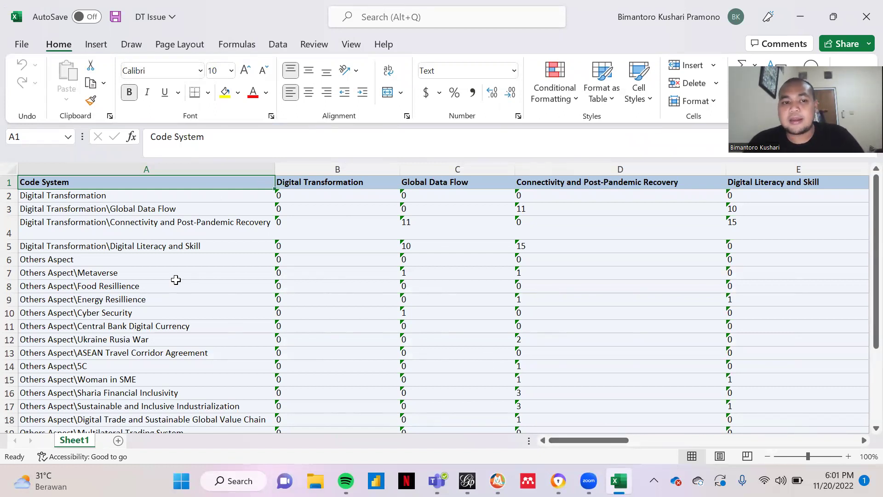
Highlight the Digital Transformation row label and column header in yellow
scroll(216, 240, down, 2)
scroll(217, 240, up, 2)
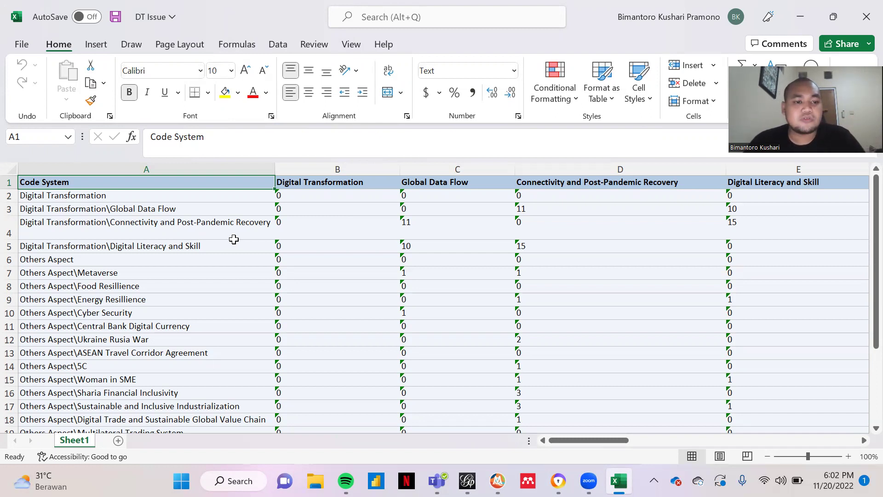
click(246, 195)
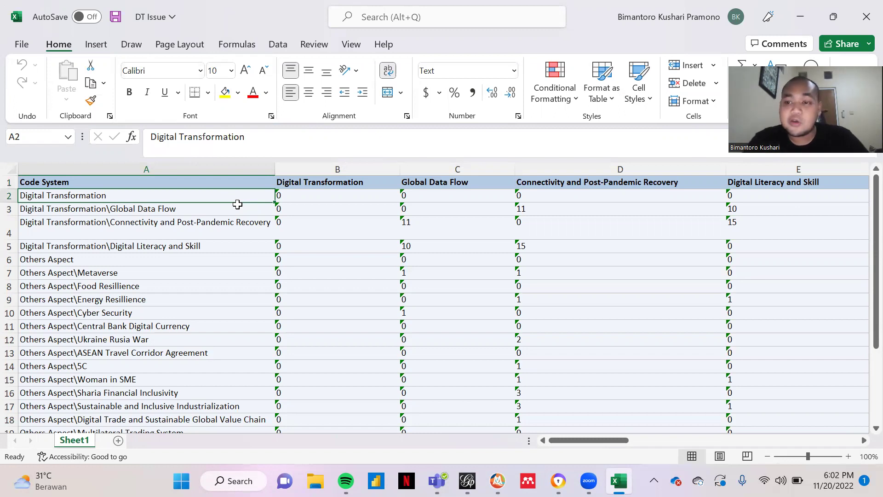
click(284, 182)
click(234, 194)
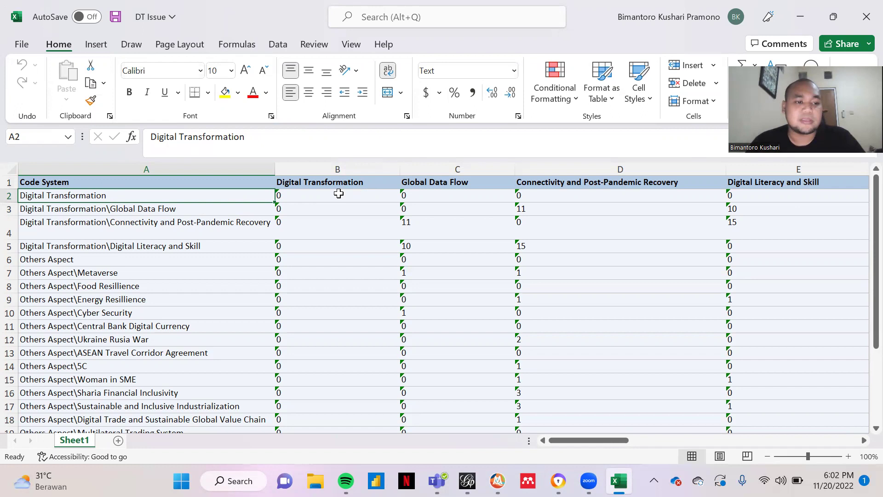
click(225, 94)
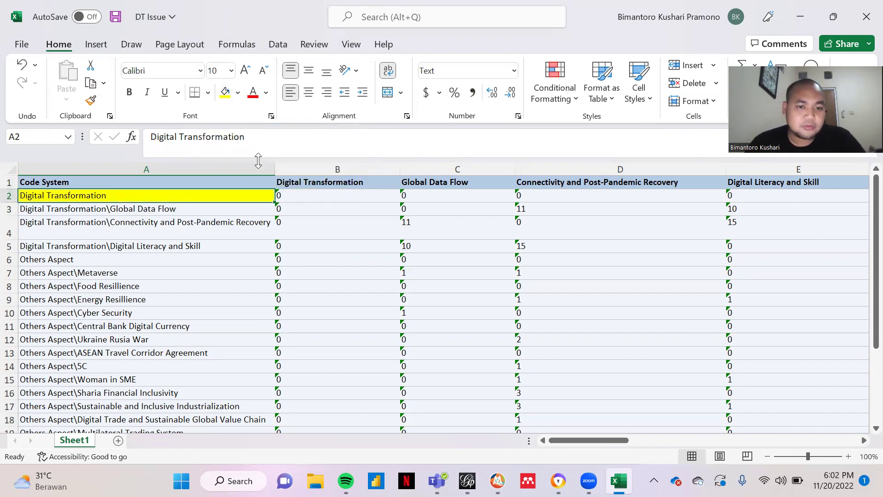
click(298, 182)
click(225, 94)
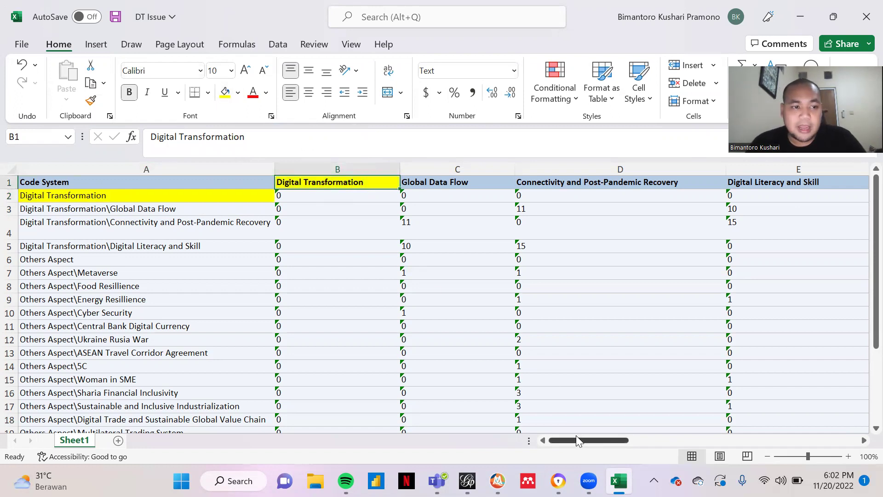
Highlight the Others Aspect row label and column header in yellow
drag(596, 443, 575, 437)
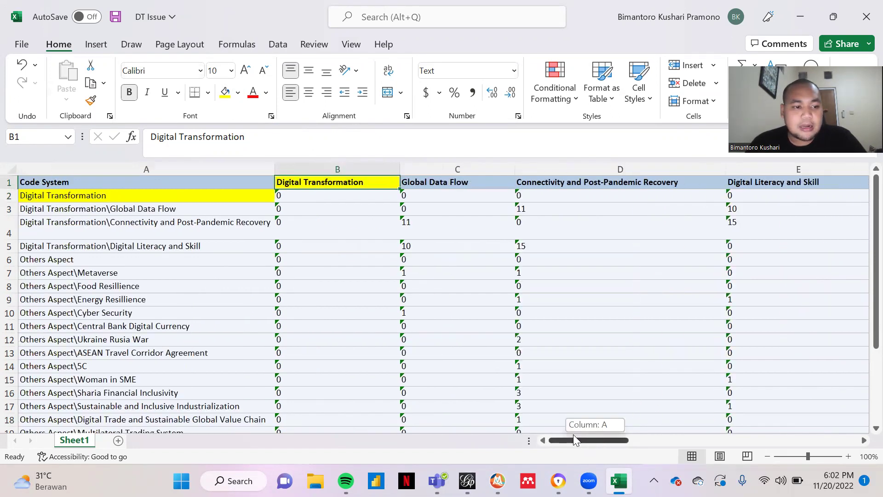
click(29, 259)
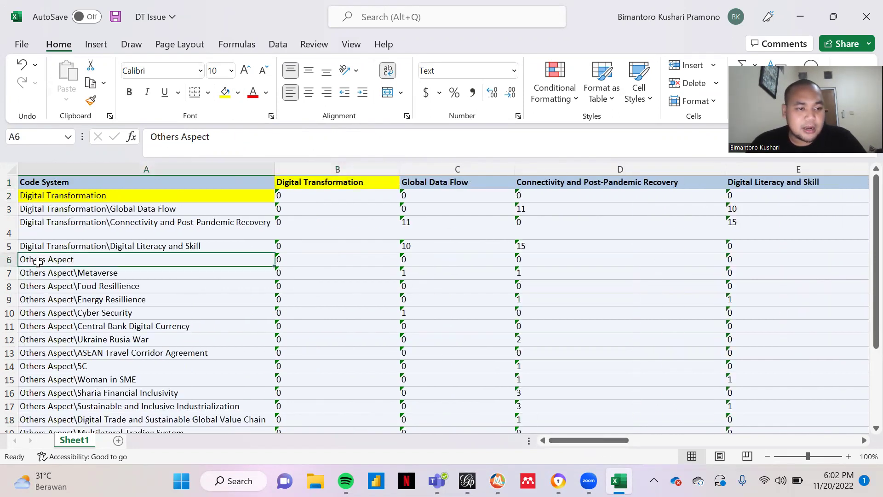
click(225, 92)
drag(604, 440, 628, 440)
click(529, 183)
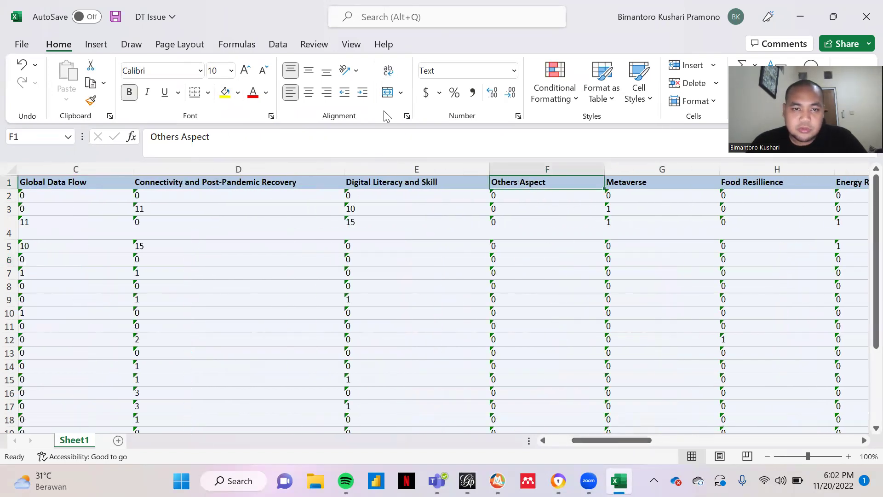
click(225, 93)
Delete the rows of the two parent codes, Digital Transformation and Others Aspect, from the matrix
drag(592, 441, 536, 435)
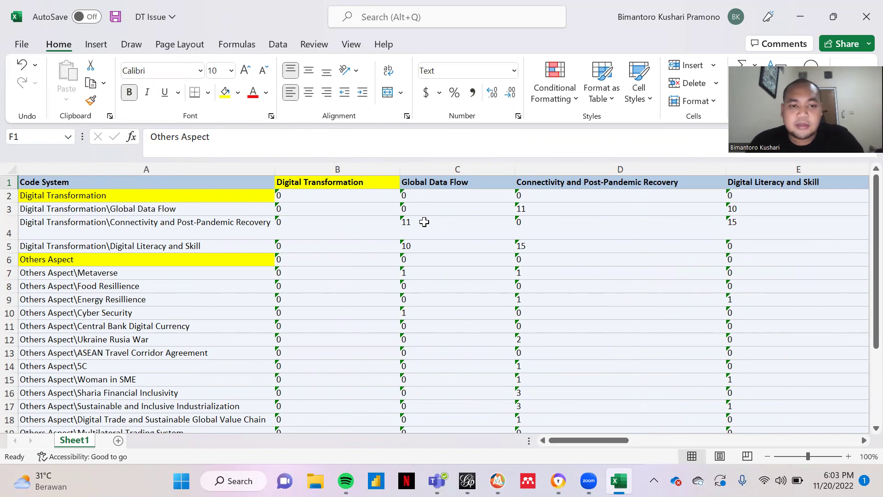
drag(570, 440, 618, 437)
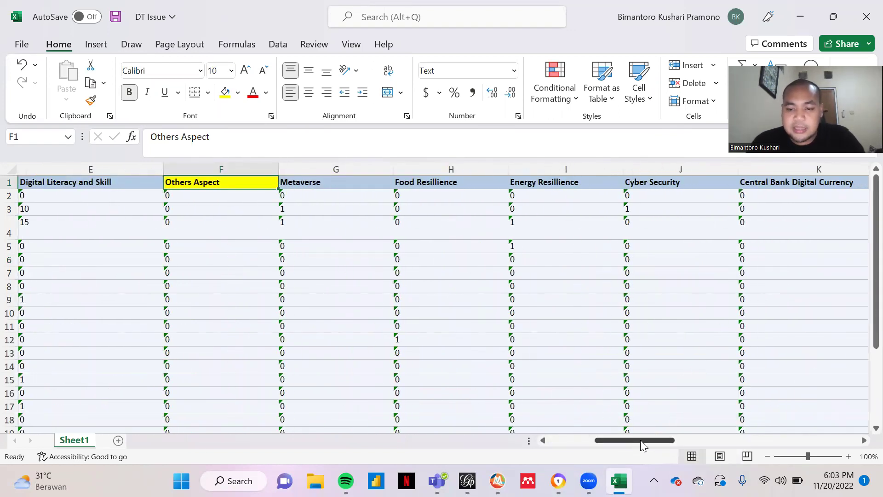
drag(640, 440, 593, 438)
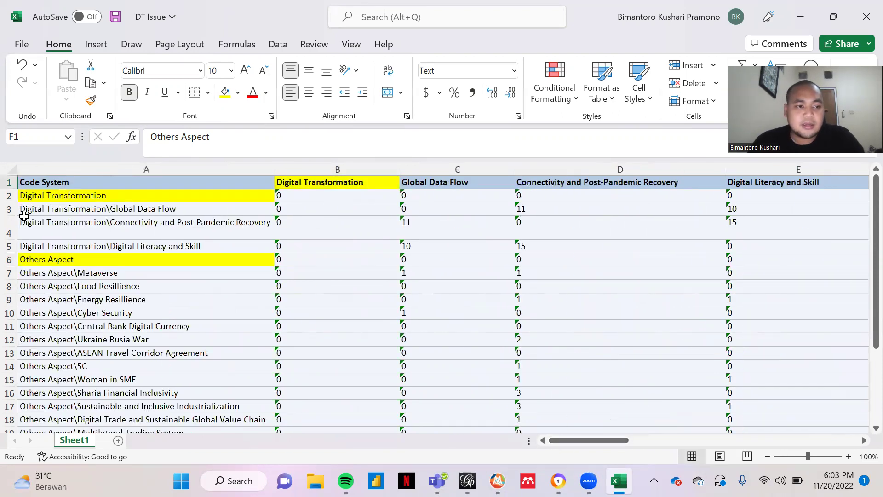
click(9, 195)
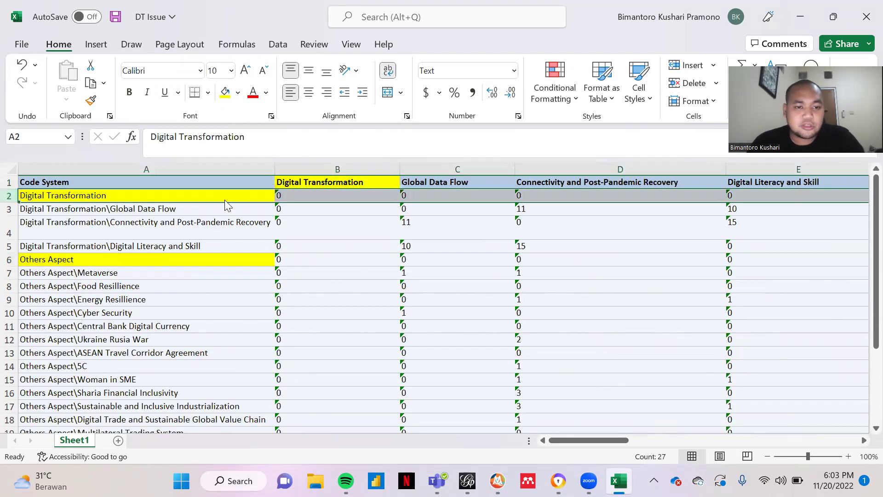
right_click(225, 200)
click(261, 349)
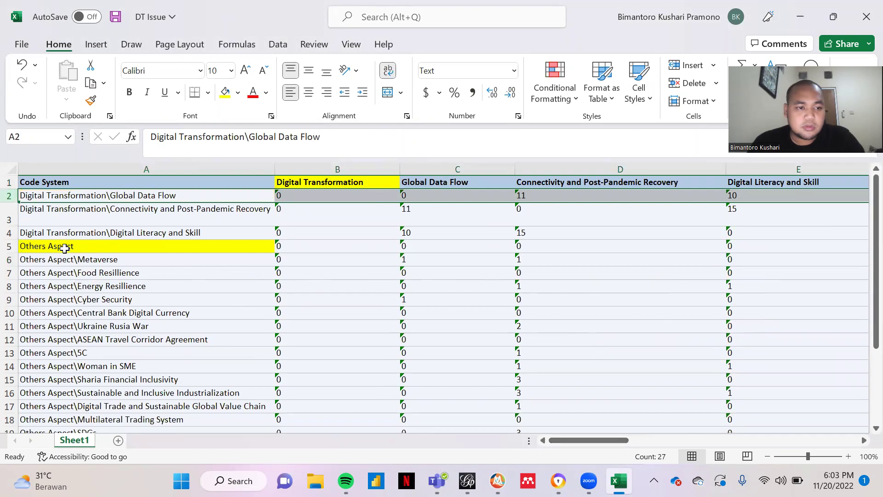
click(10, 247)
right_click(43, 246)
click(82, 348)
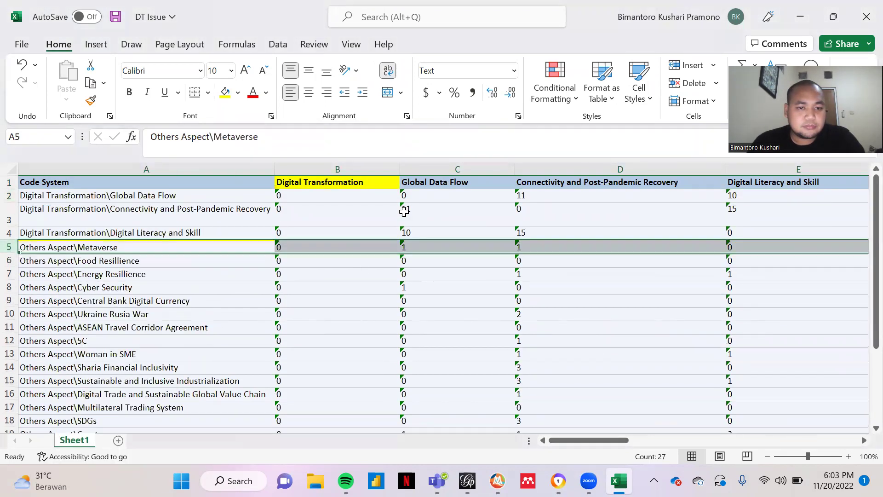
Delete the Digital Transformation and Others Aspect parent-code columns from the matrix
click(332, 170)
right_click(325, 226)
click(359, 346)
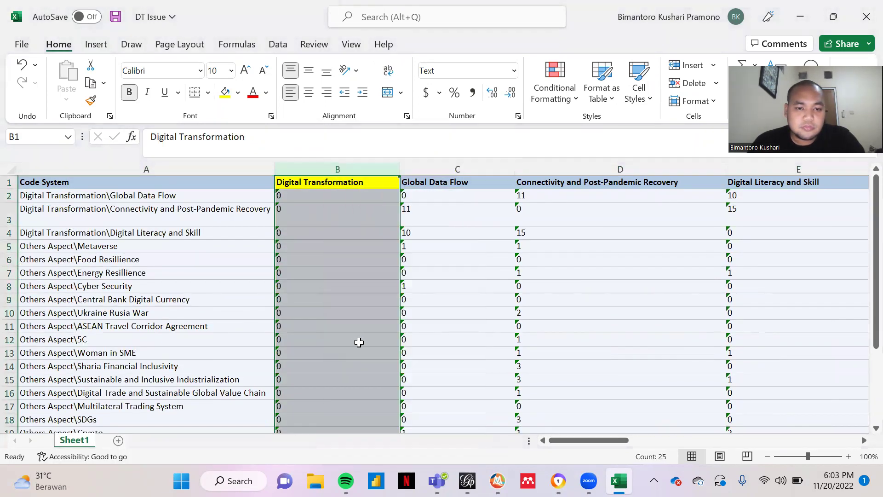
click(794, 170)
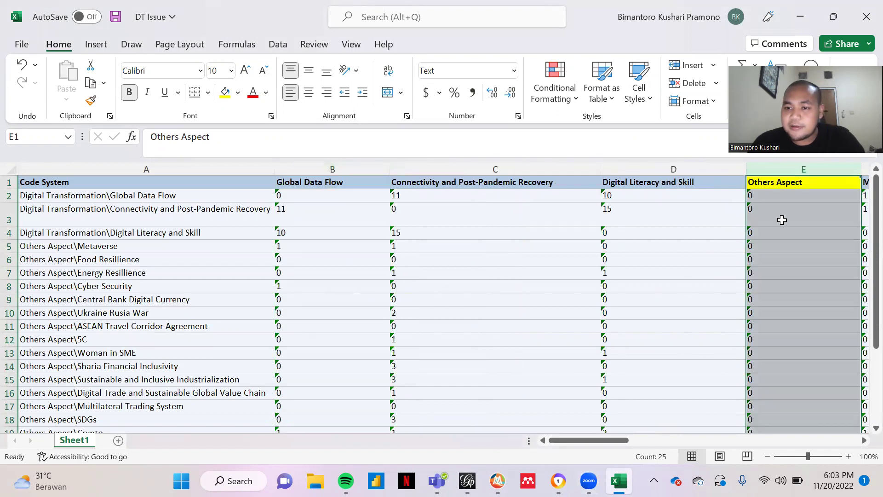
right_click(748, 312)
click(714, 345)
drag(632, 438, 604, 410)
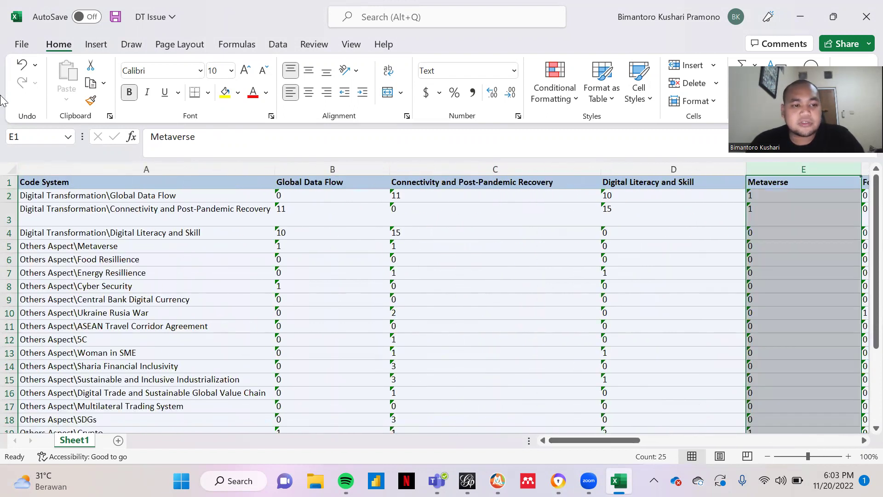
Examine the parent-code prefixes in front of the subcode names in the Code System column
click(120, 197)
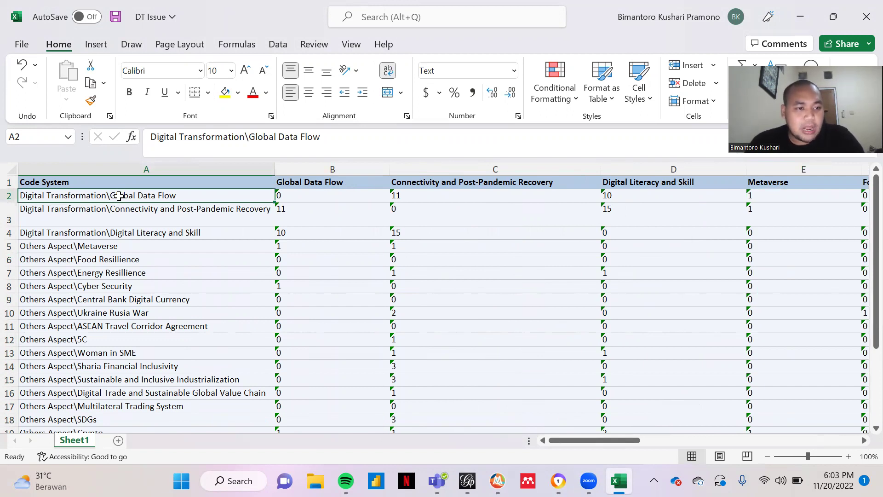
scroll(119, 196, down, 5)
scroll(119, 197, up, 5)
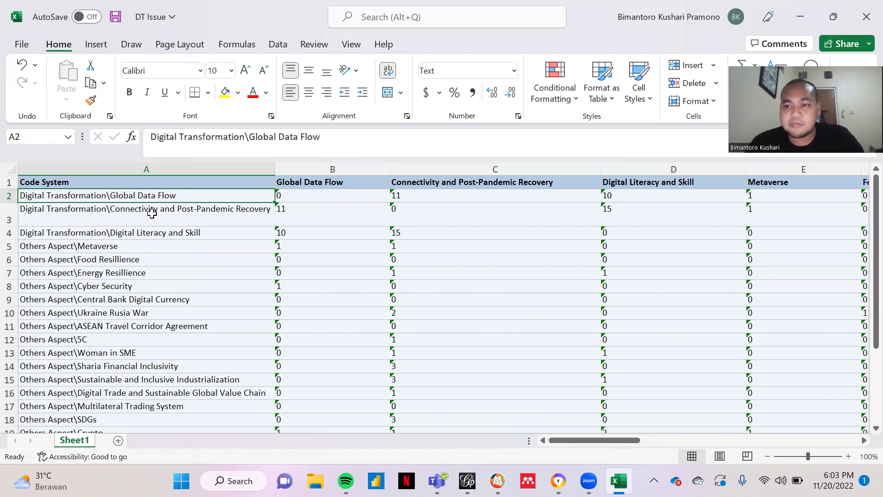
click(109, 220)
click(109, 197)
click(119, 213)
scroll(97, 263, down, 3)
scroll(98, 260, up, 3)
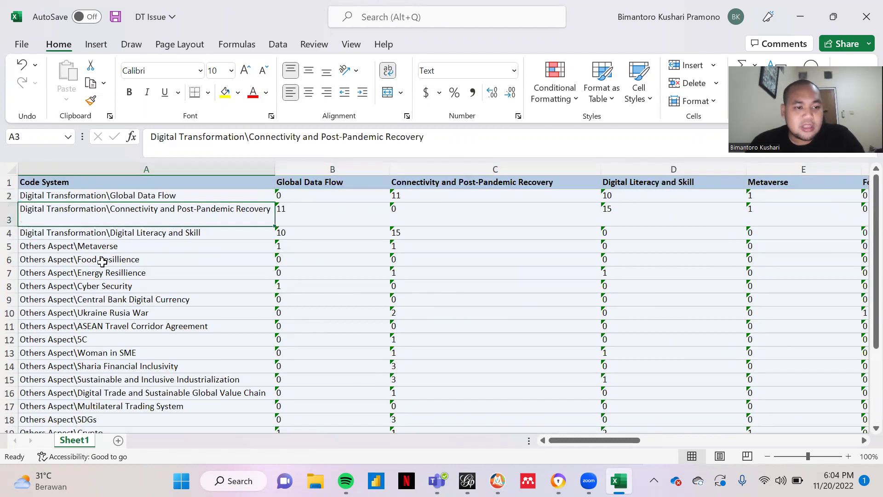
click(121, 196)
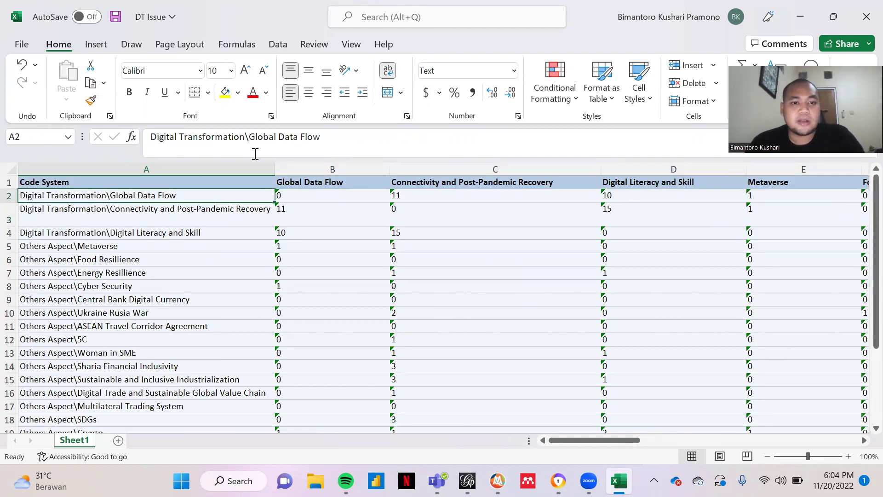
click(32, 250)
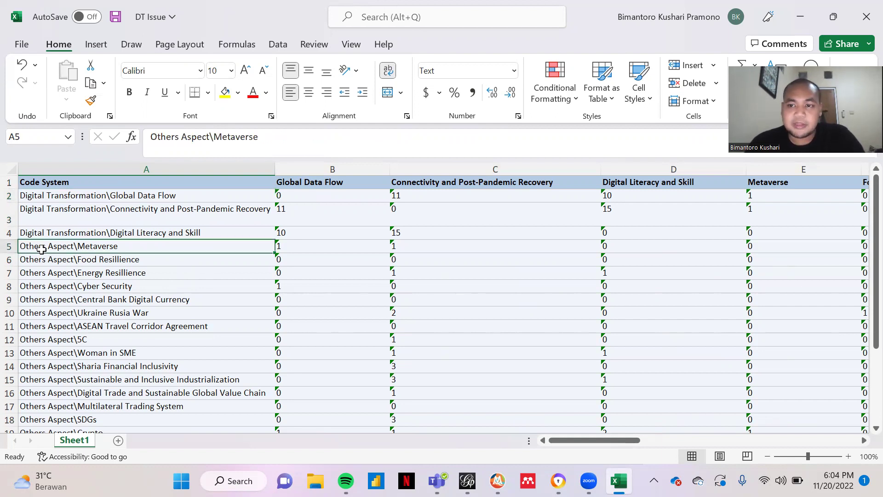
click(94, 194)
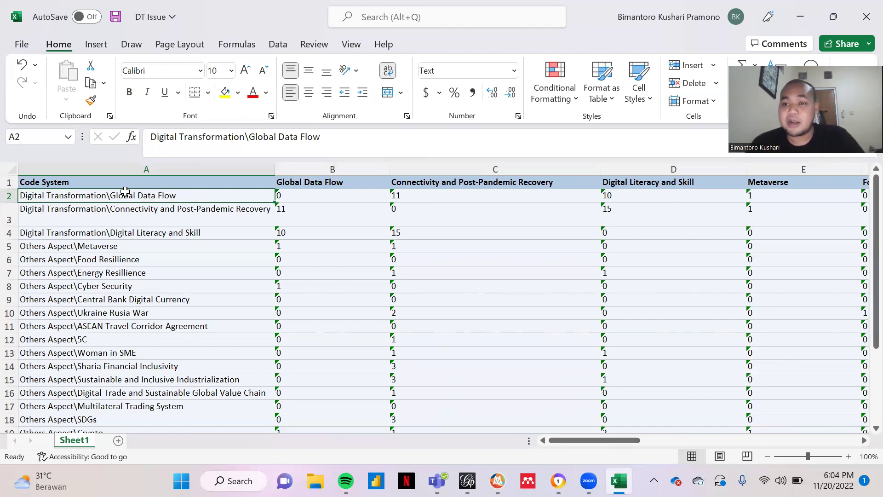
key(ctrl+shift+Down)
scroll(127, 191, down, 4)
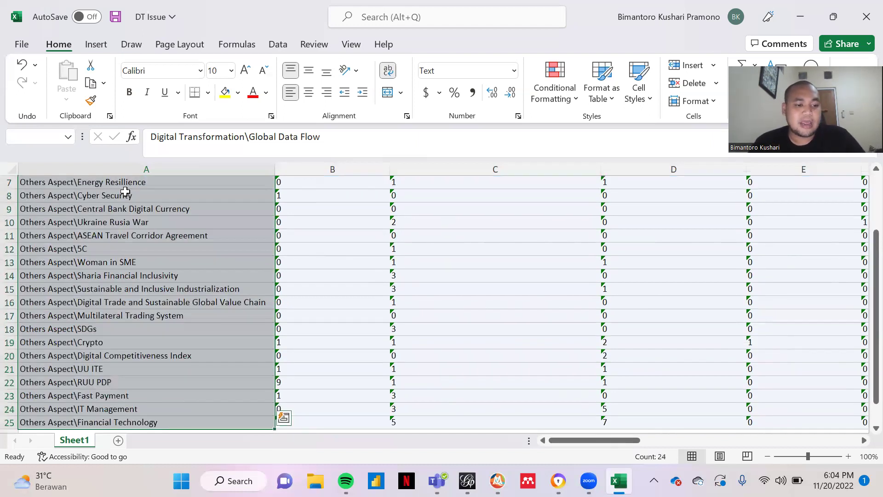
scroll(161, 230, up, 4)
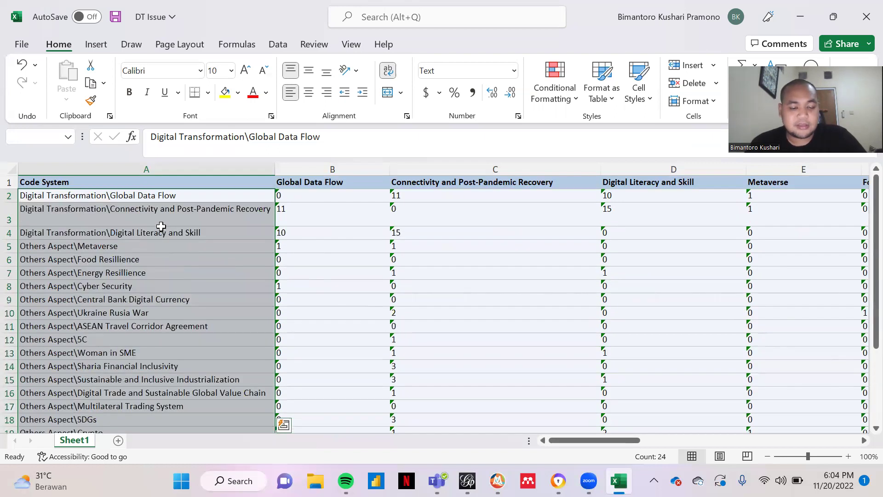
key(ctrl+q)
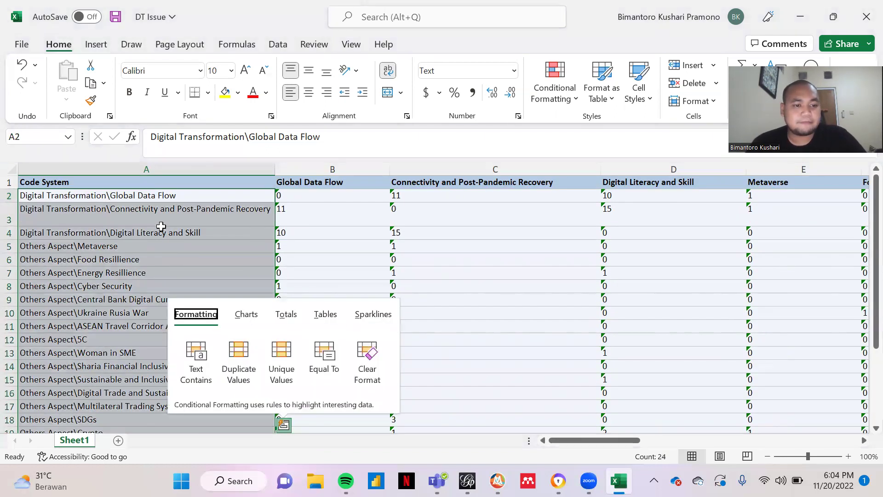
click(199, 232)
click(187, 194)
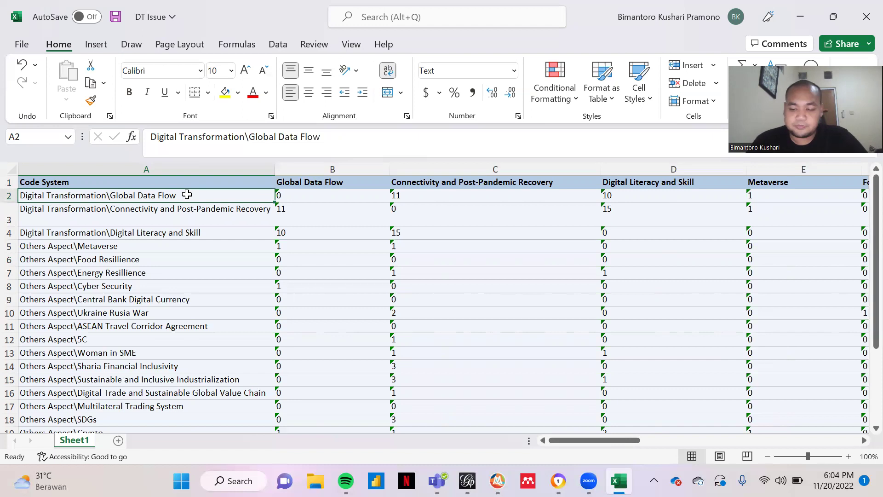
key(shift+Up)
click(187, 194)
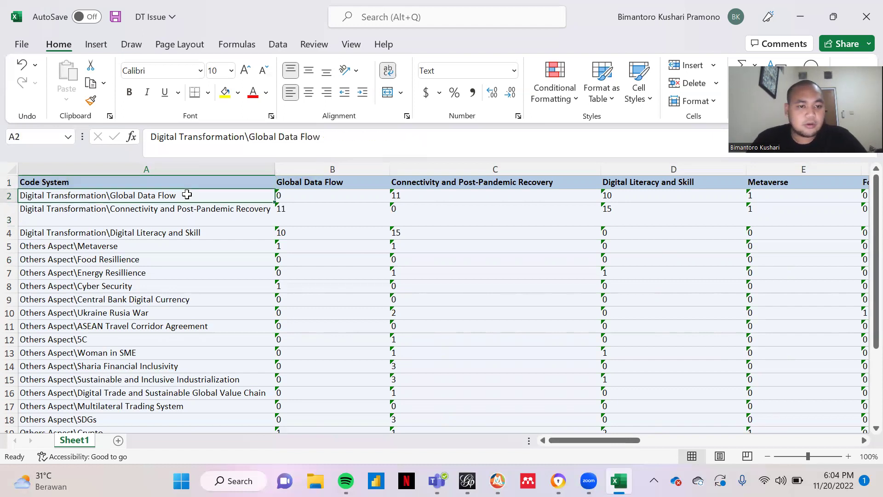
Replace every "Digital Transformation\" prefix in the Code System column with nothing, and check the shortened row labels
click(197, 164)
key(ctrl+f)
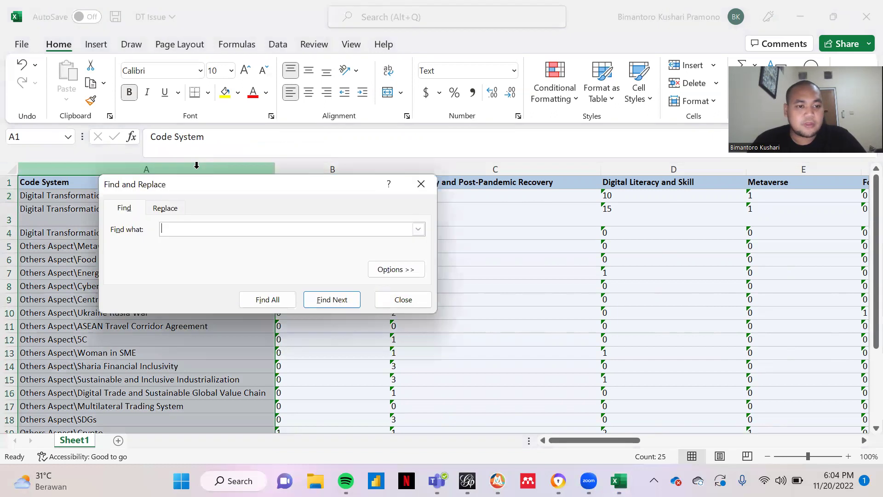
click(167, 210)
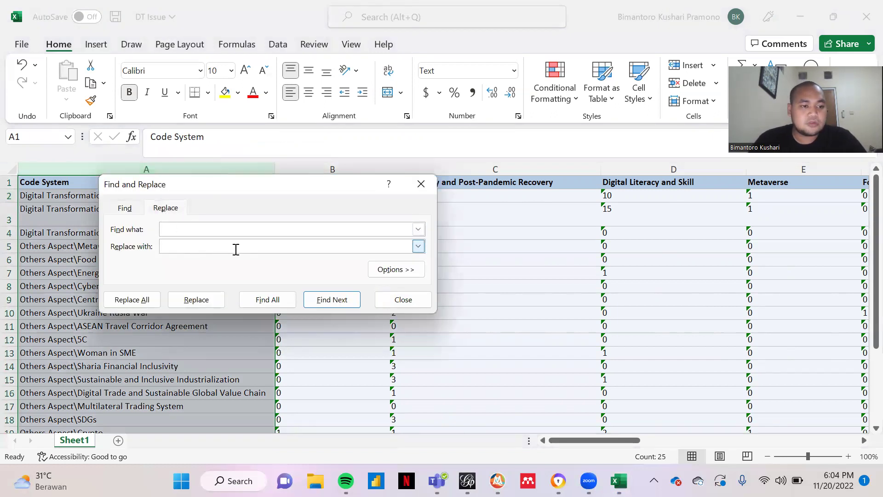
text(Digital Transformation\)
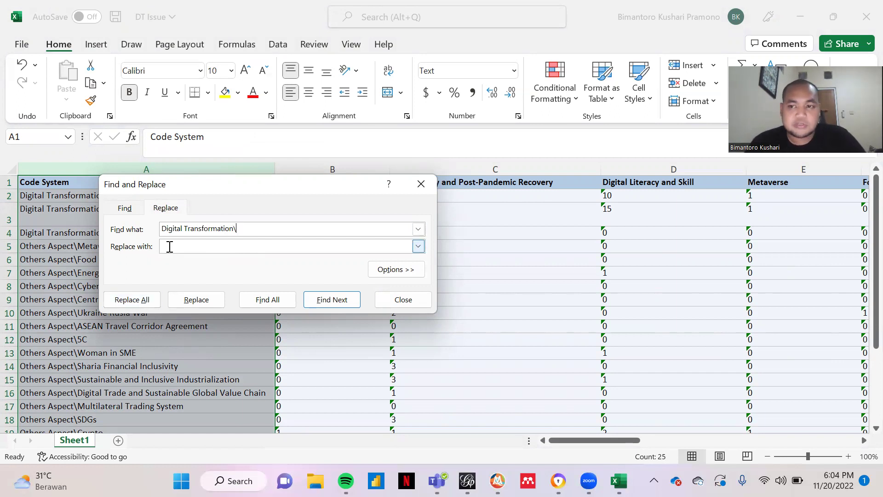
click(142, 301)
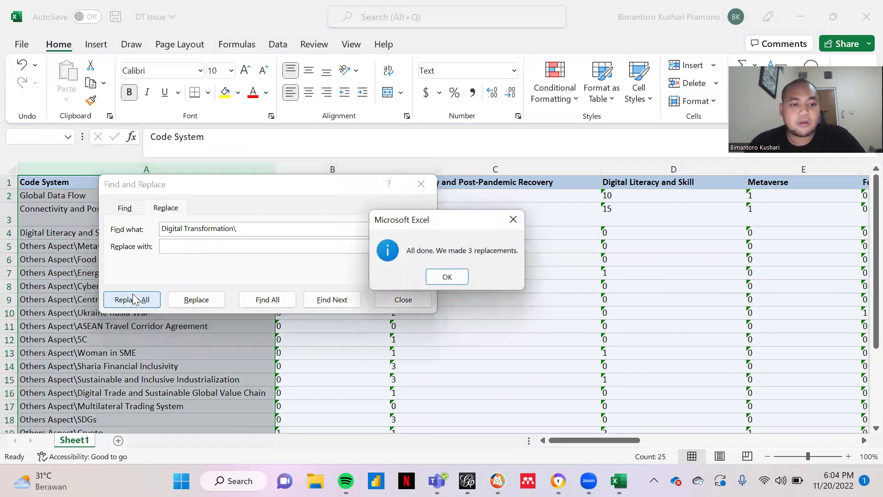
click(445, 277)
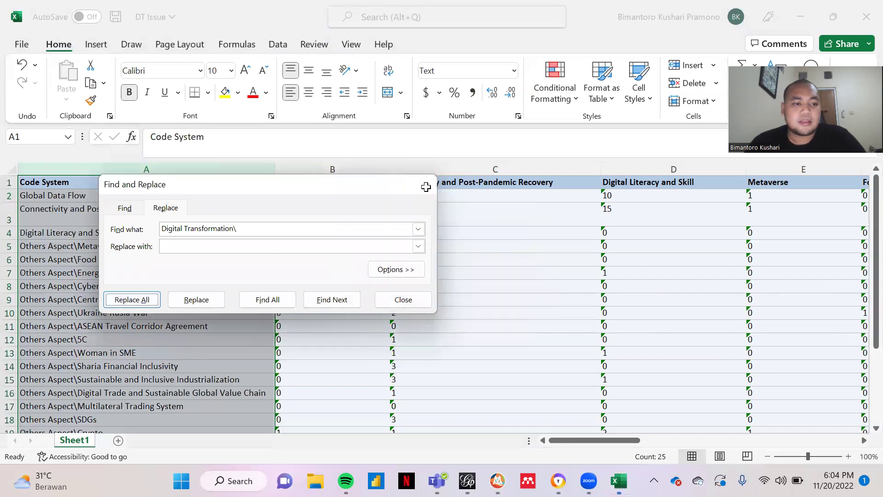
click(421, 185)
click(72, 208)
click(64, 195)
click(71, 216)
click(75, 244)
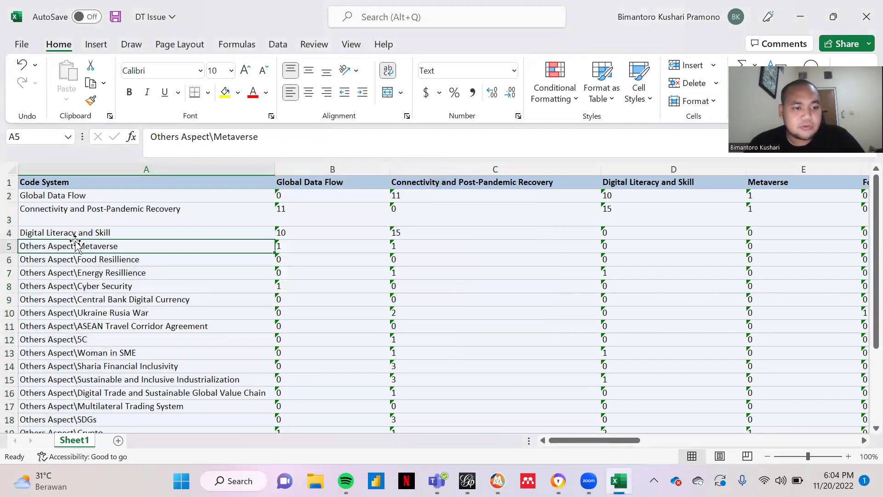
Replace every "Others Aspect\" prefix in the Code System column with nothing
click(95, 169)
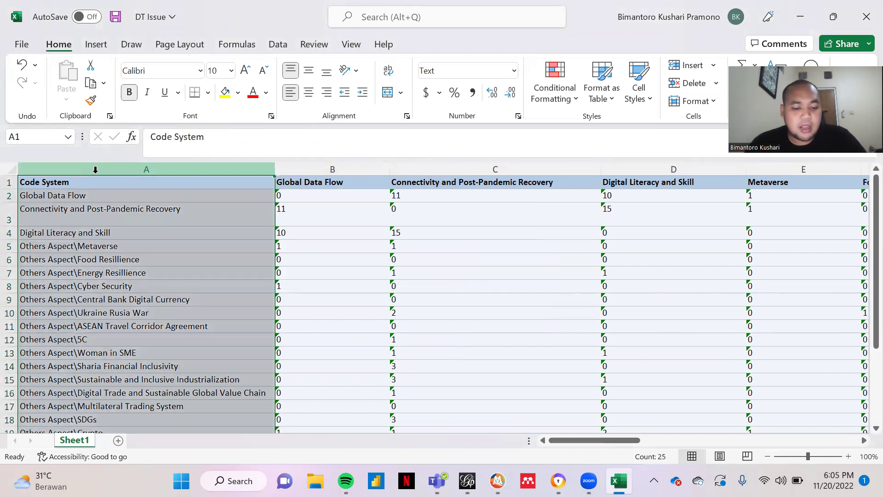
key(ctrl+f)
drag(231, 248, 157, 248)
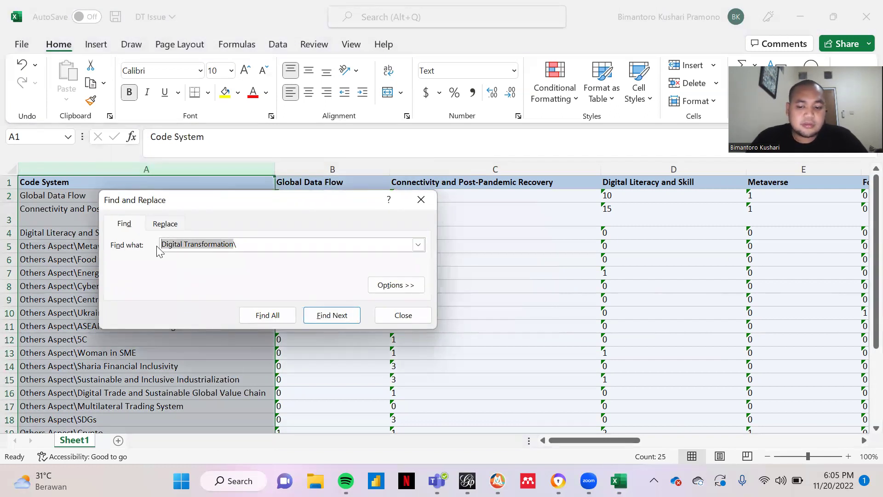
text(Other Aspect\)
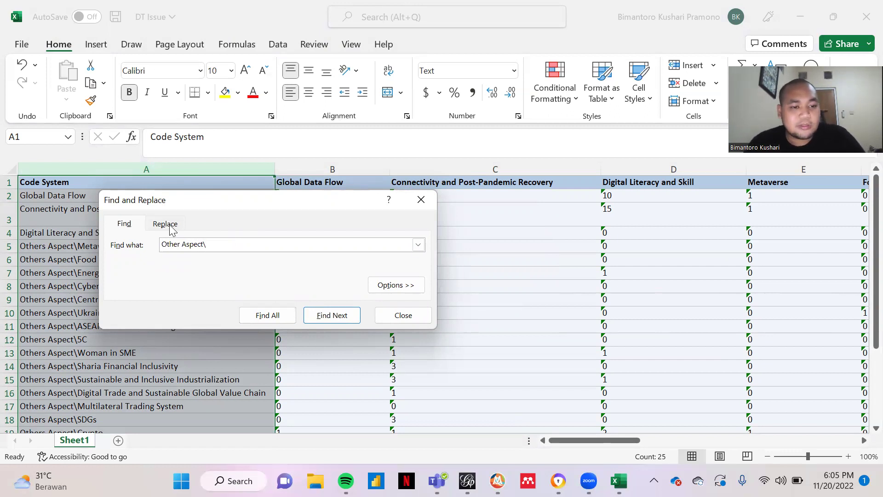
click(171, 228)
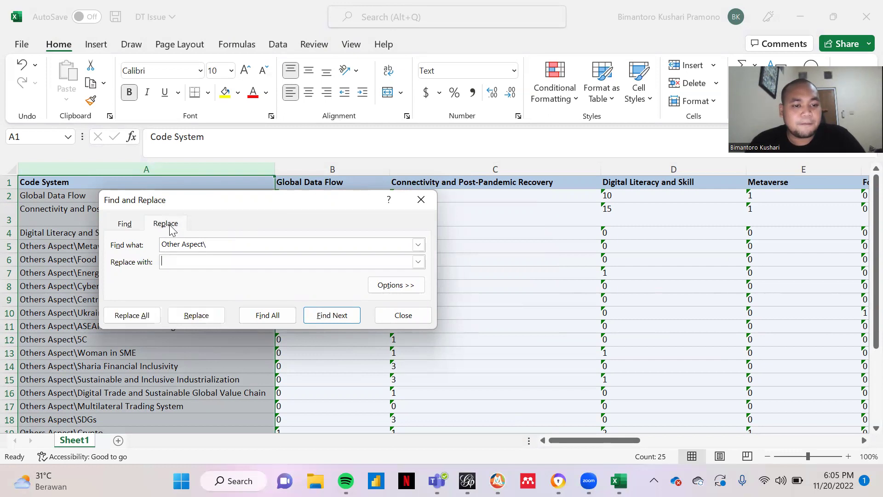
click(122, 315)
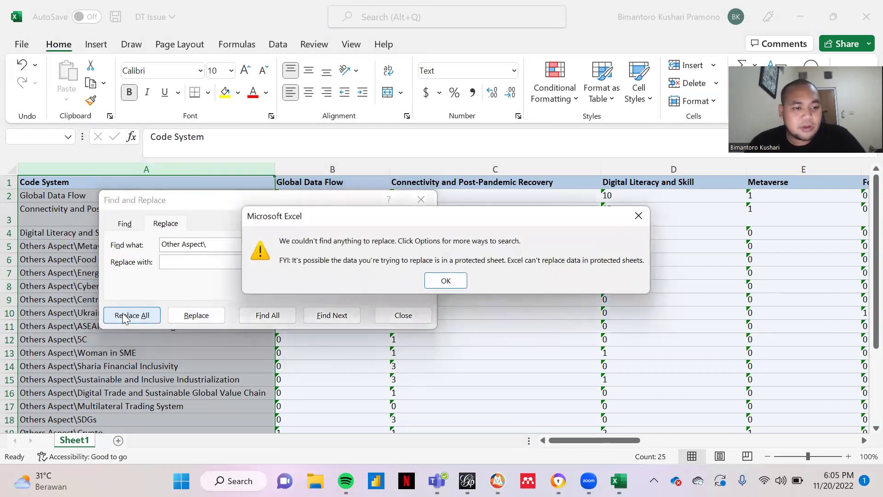
click(444, 281)
click(181, 244)
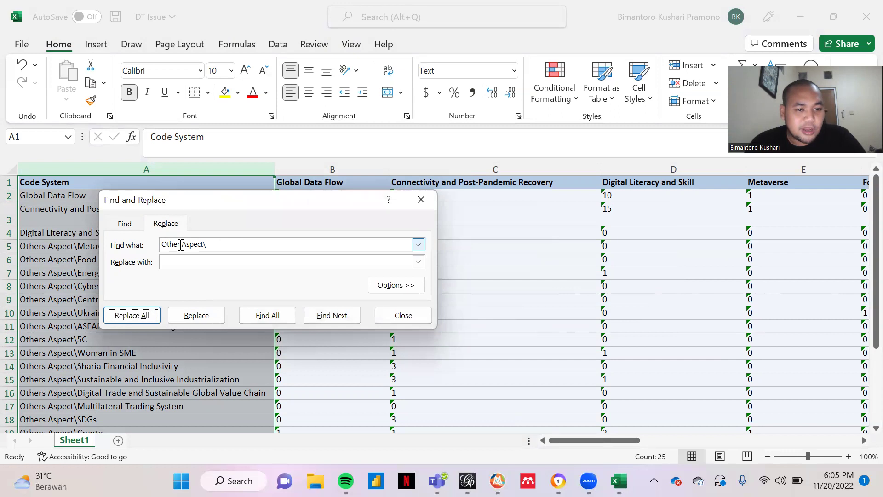
text(s)
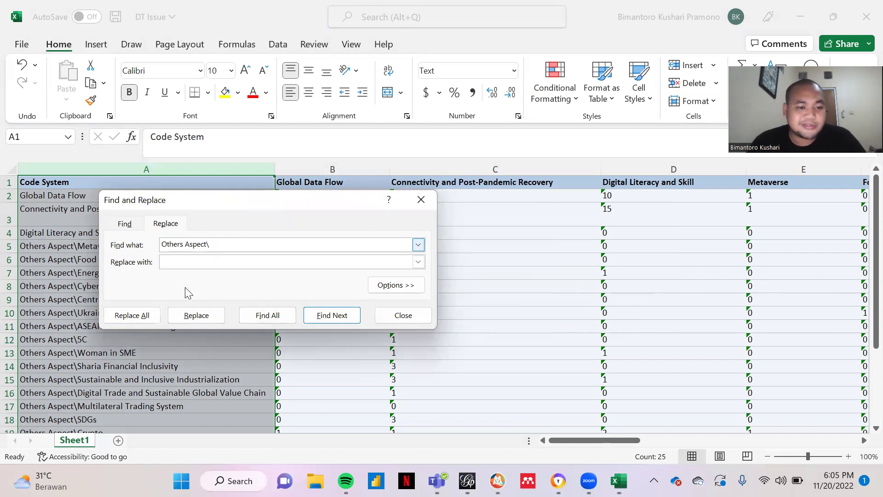
click(145, 316)
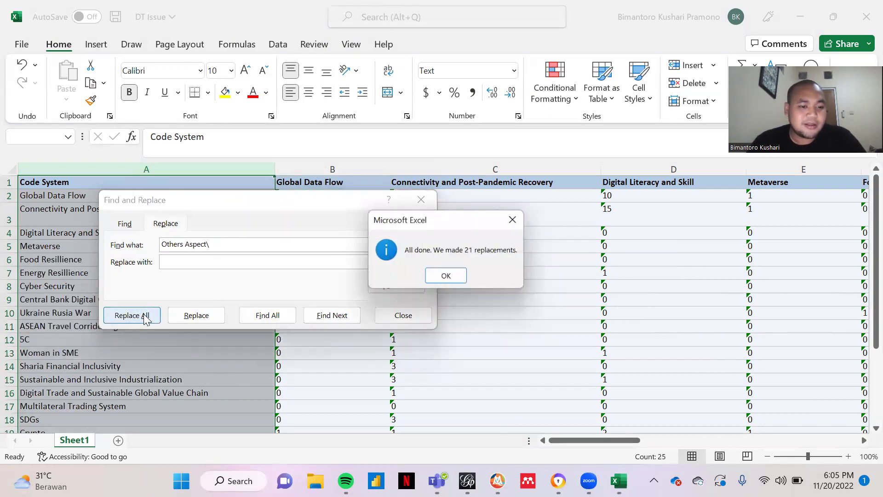
click(449, 276)
click(421, 200)
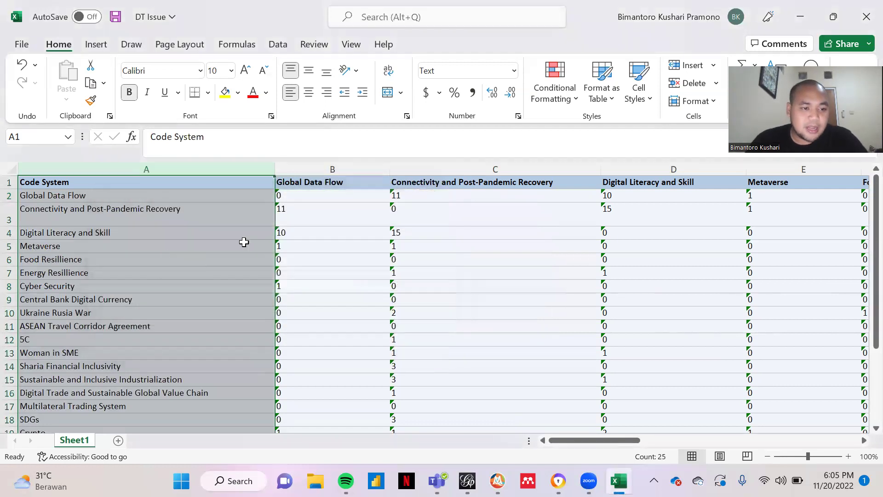
Check the cleaned row labels down to the last row of the matrix and save the workbook
scroll(92, 293, down, 5)
scroll(92, 293, up, 5)
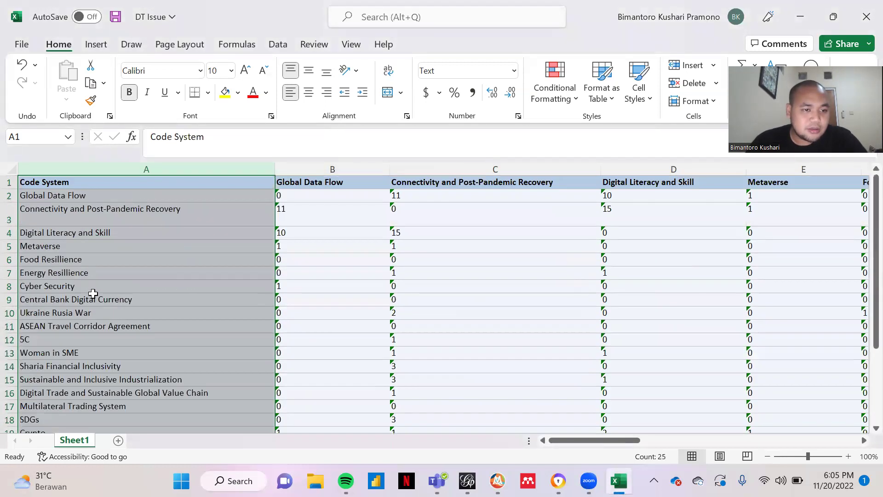
scroll(93, 293, down, 5)
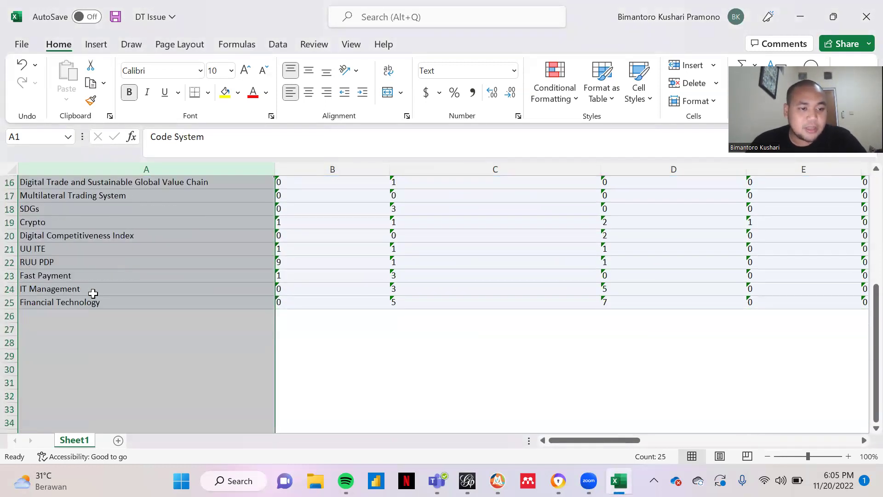
click(110, 301)
scroll(109, 302, up, 5)
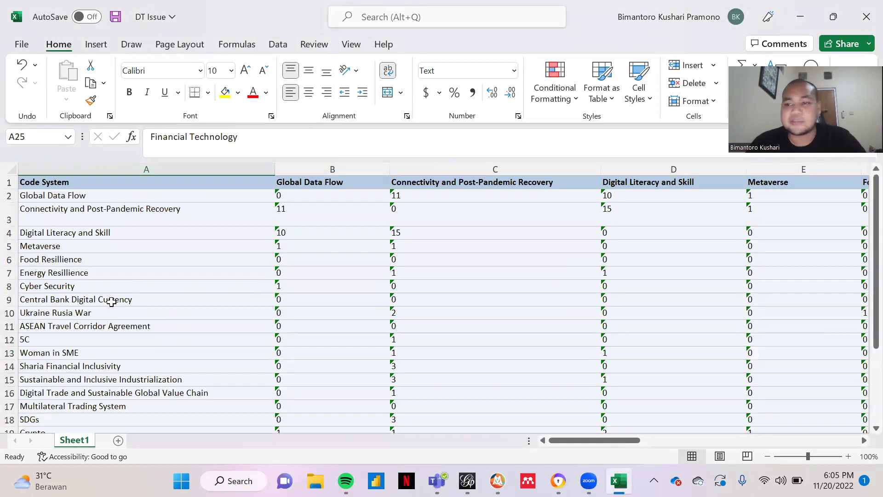
drag(588, 442, 572, 416)
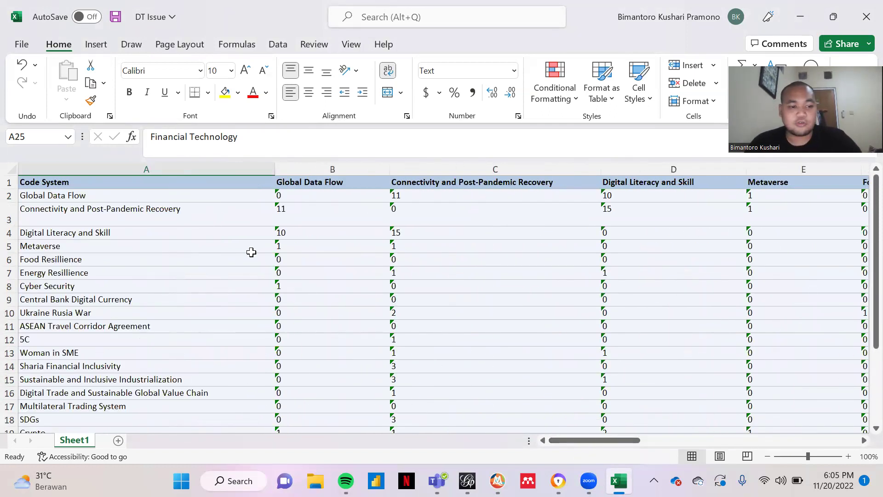
key(ctrl+s)
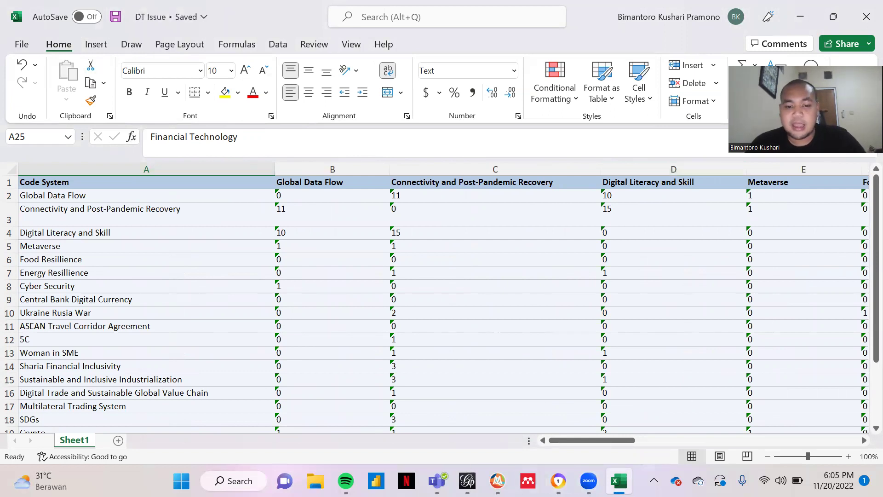
Switch to Gephi and look through the list of available plugins
click(467, 481)
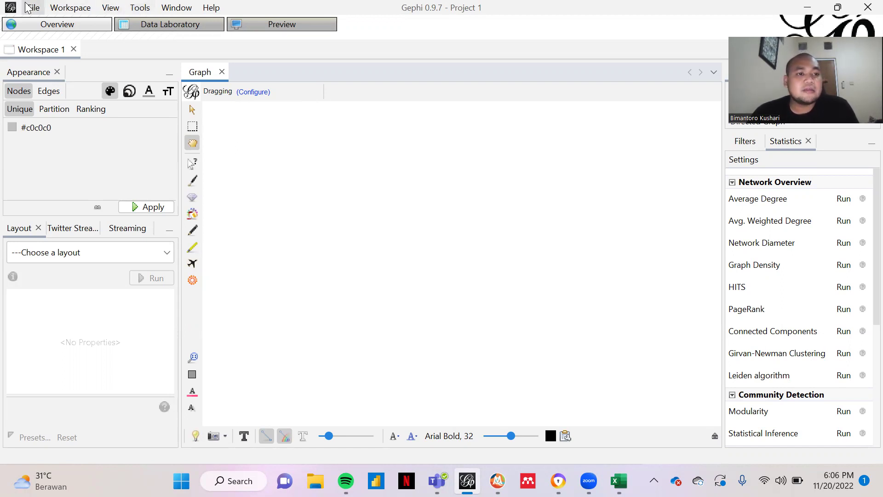
click(135, 7)
key(Return)
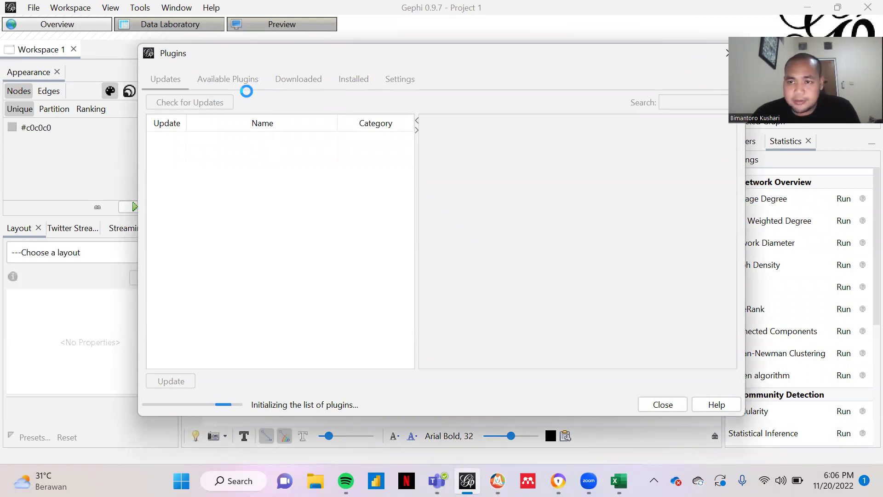
click(228, 80)
scroll(248, 212, down, 4)
scroll(252, 234, up, 4)
scroll(253, 236, down, 6)
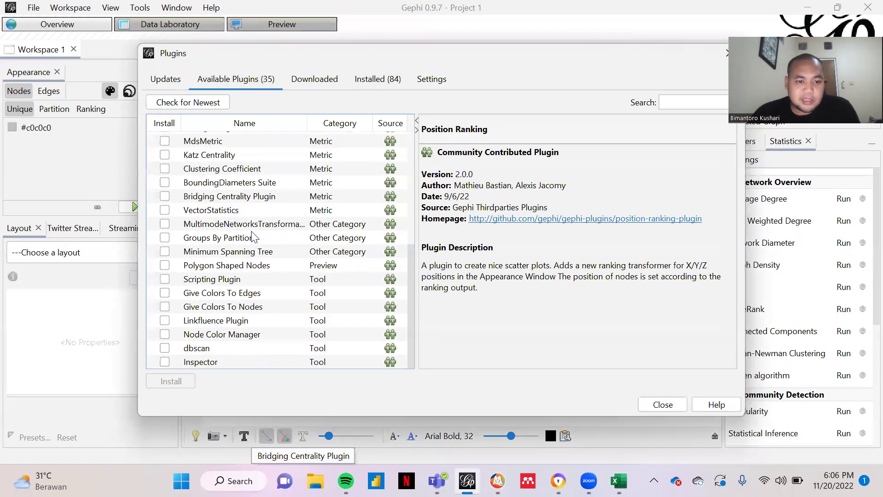
scroll(253, 235, up, 6)
Try marking the Position Ranking and Publish your network to the web plugins, clear both marks, and leave the plugin manager
click(165, 139)
click(165, 152)
click(165, 152)
click(165, 138)
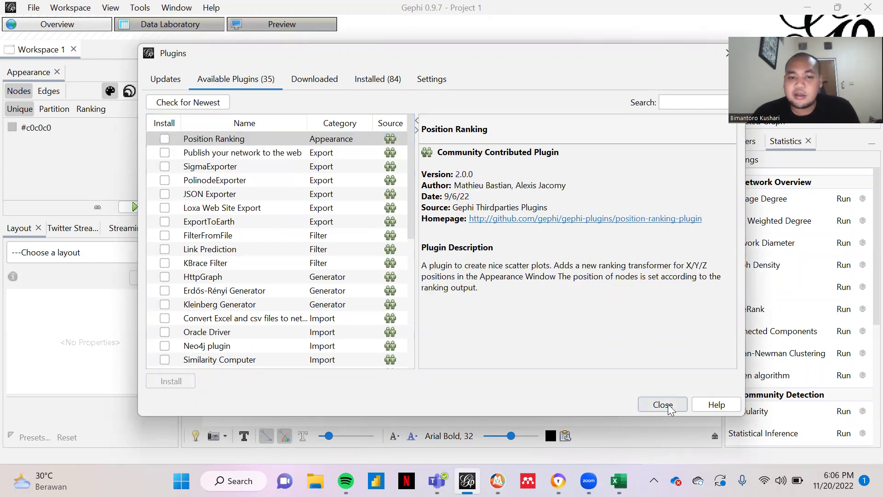
click(663, 405)
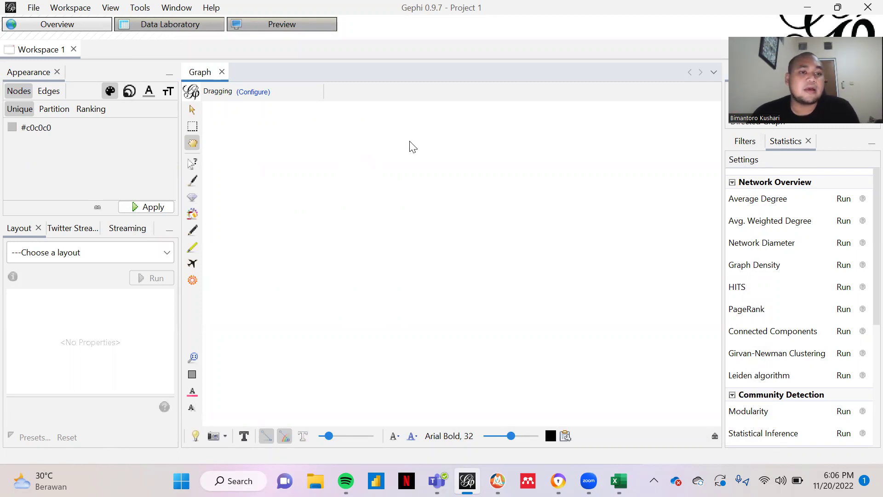
Start a spreadsheet import and open the DT Issue workbook from the Downloads folder
click(34, 8)
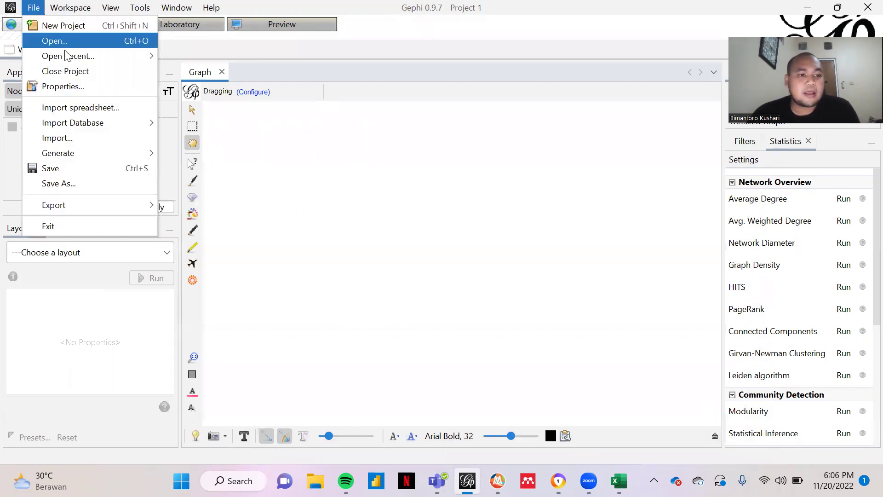
click(95, 107)
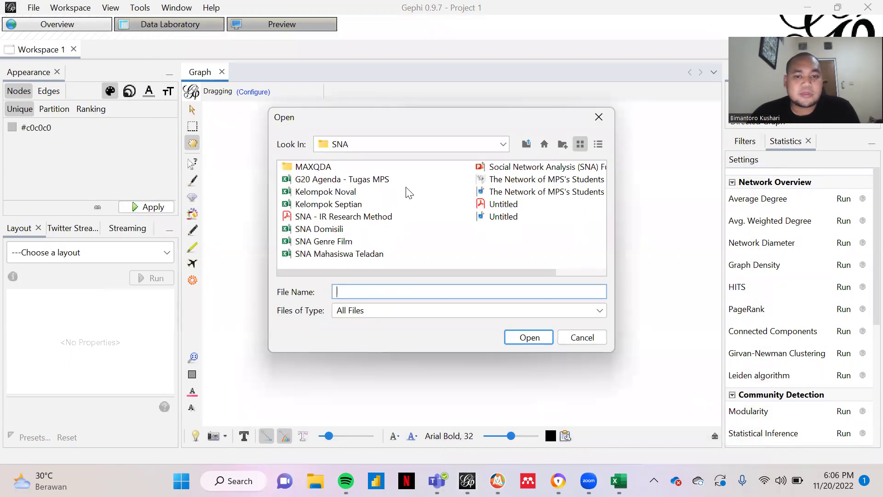
click(409, 146)
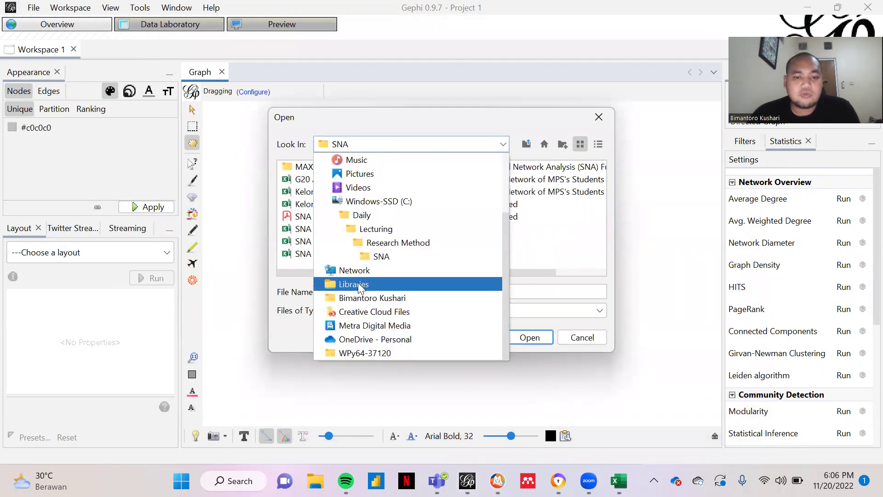
scroll(363, 276, up, 2)
key(Escape)
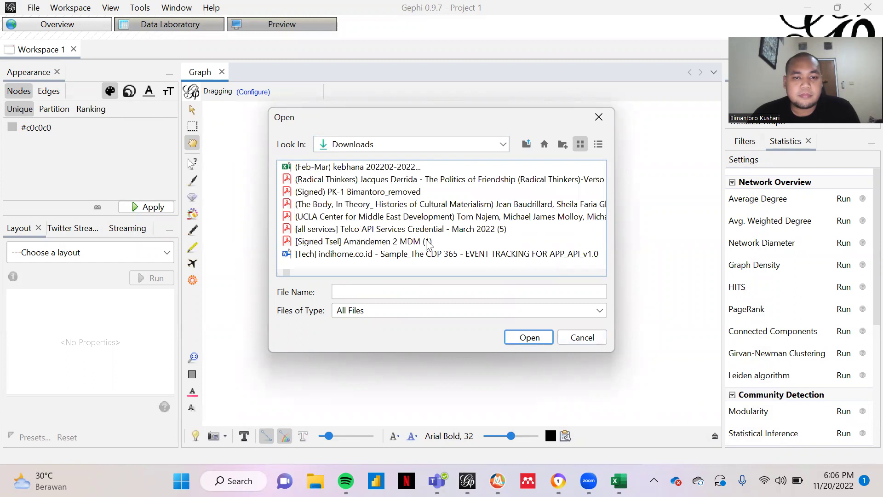
click(373, 293)
text(DT)
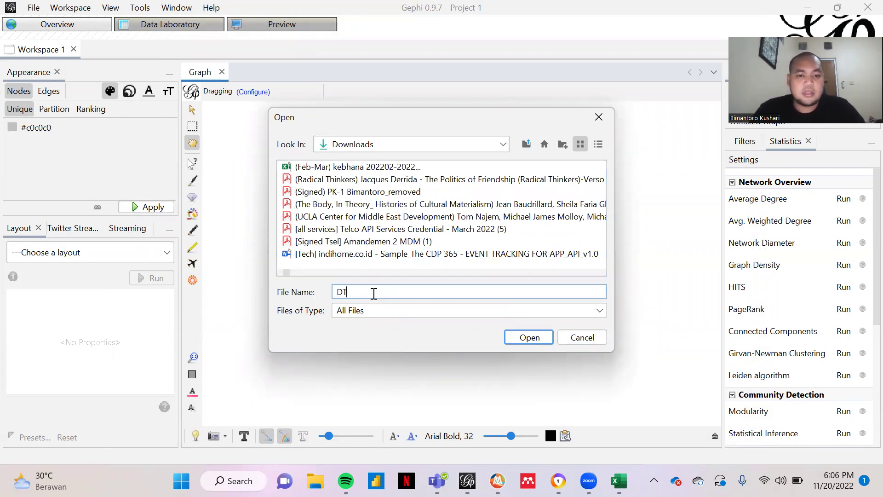
drag(283, 274, 316, 274)
drag(319, 273, 380, 271)
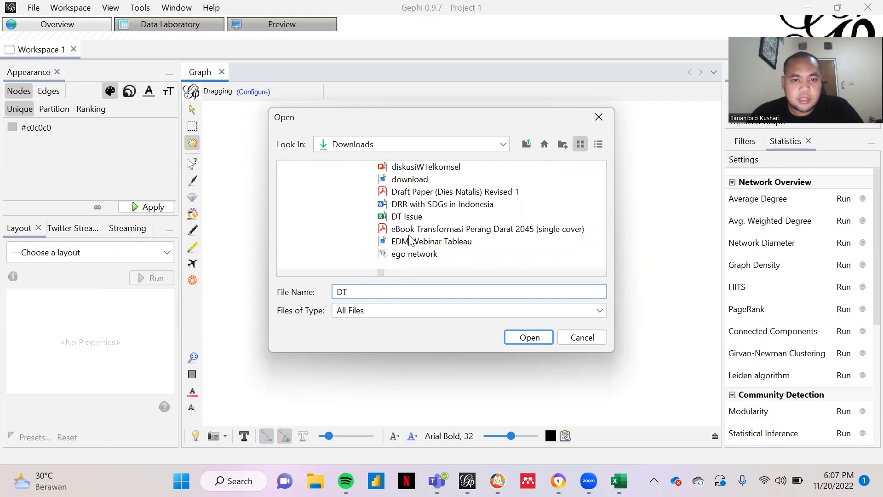
click(411, 217)
click(534, 340)
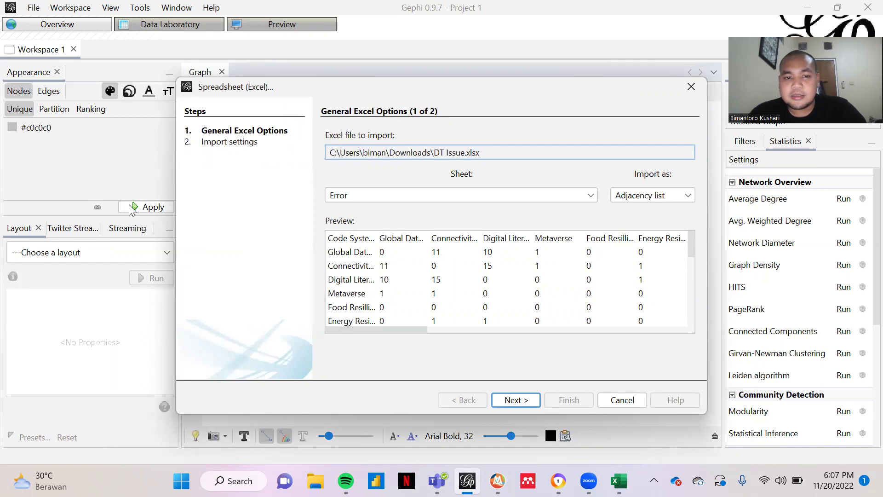
Import the spreadsheet as a Matrix with Intervals time representation, creating a directed graph in a new workspace
click(655, 197)
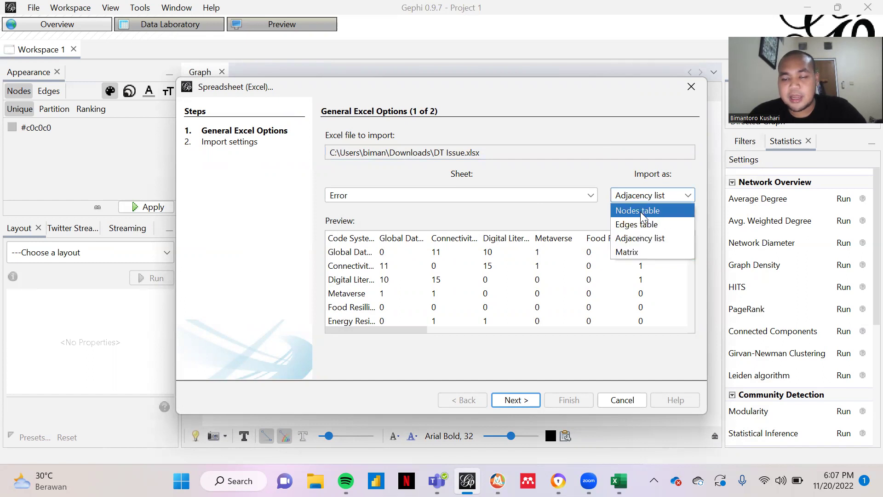
click(638, 251)
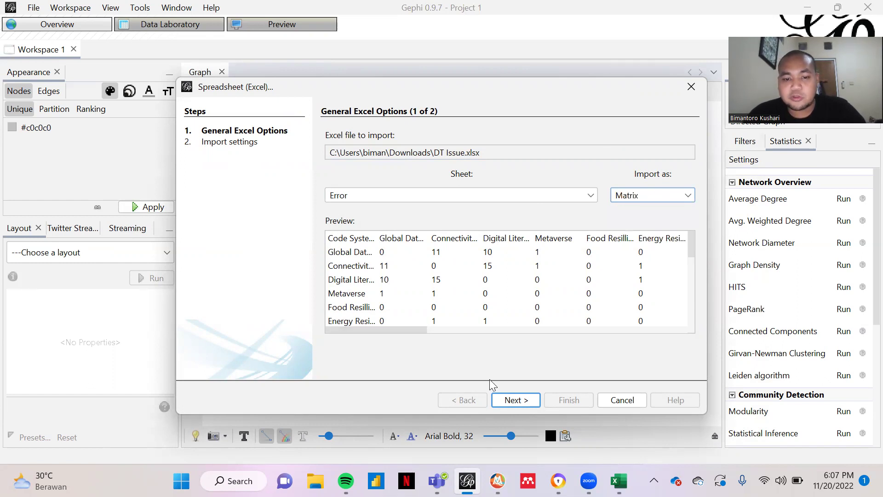
click(517, 400)
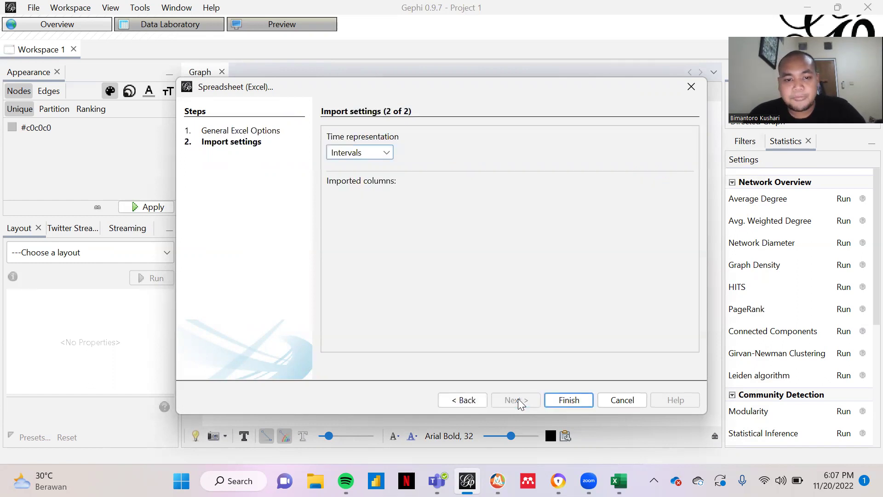
click(568, 400)
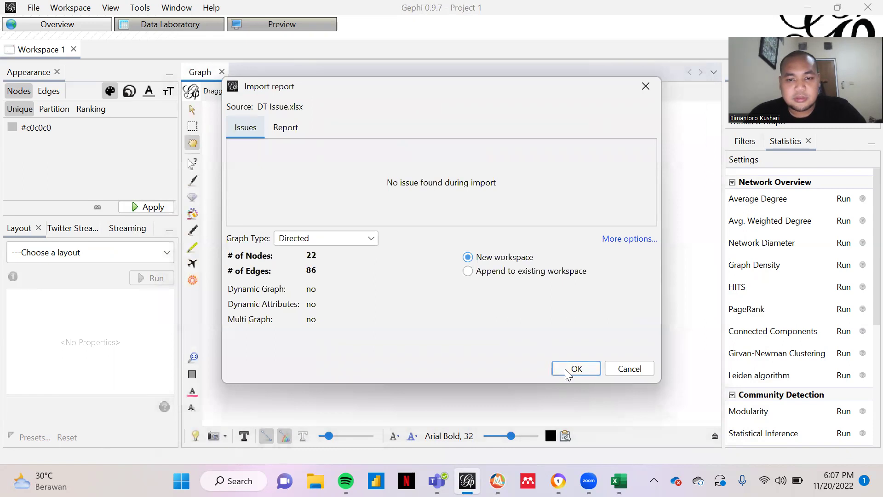
click(576, 369)
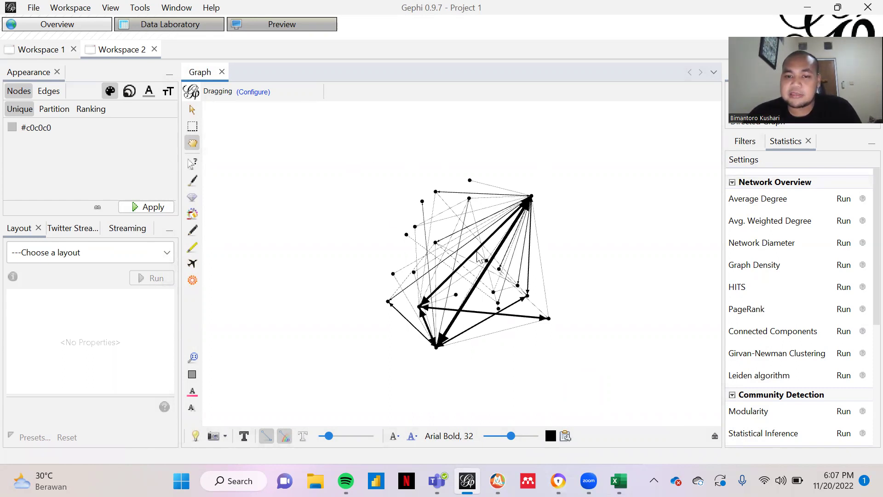
Examine the imported network's nodes and the thickness of the edges connecting them
scroll(481, 256, up, 2)
scroll(487, 252, down, 2)
scroll(490, 256, up, 2)
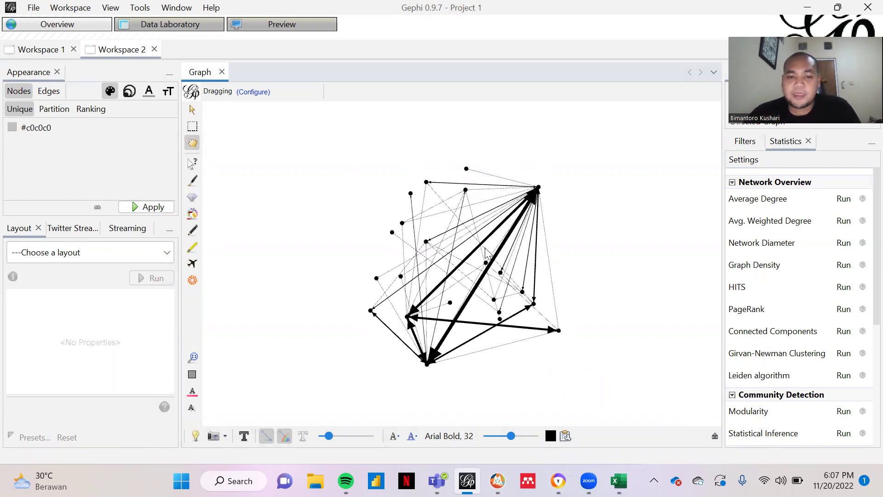
scroll(494, 258, down, 1)
scroll(462, 207, up, 1)
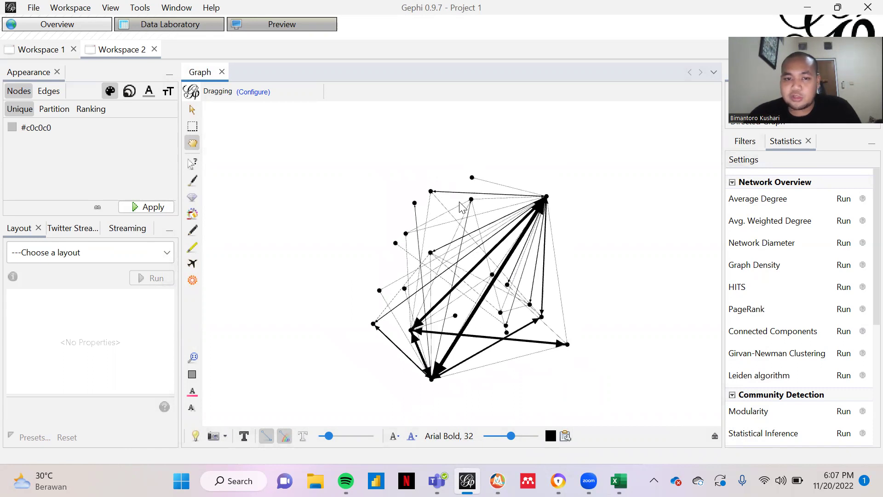
drag(635, 249, 631, 243)
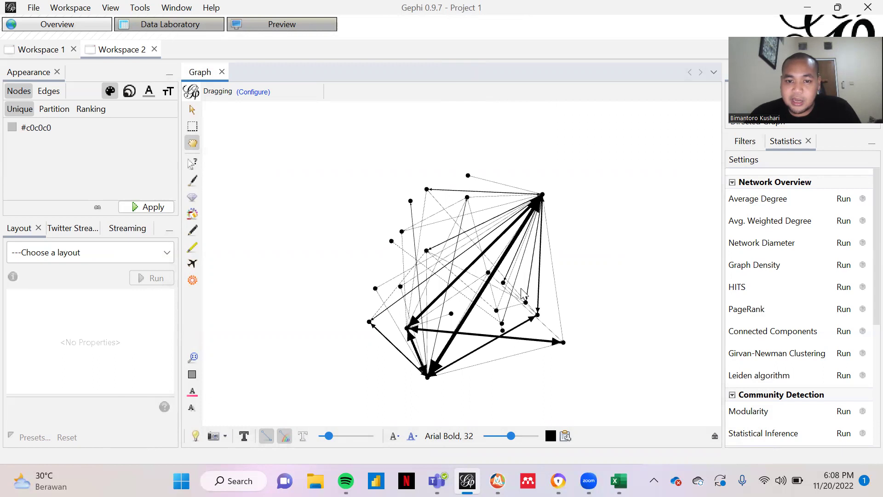
scroll(522, 294, up, 5)
scroll(522, 293, down, 6)
scroll(523, 294, up, 6)
scroll(543, 269, down, 5)
scroll(548, 274, down, 1)
mouse_move(592, 268)
mouse_down()
mouse_move(589, 282)
mouse_move(595, 270)
mouse_up()
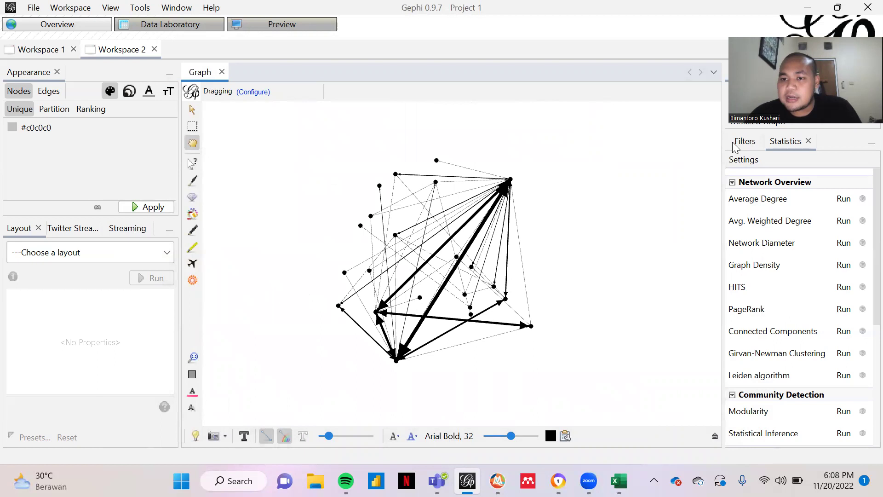
Calculate the network's Average Degree and Avg. Weighted Degree, closing each report
click(843, 201)
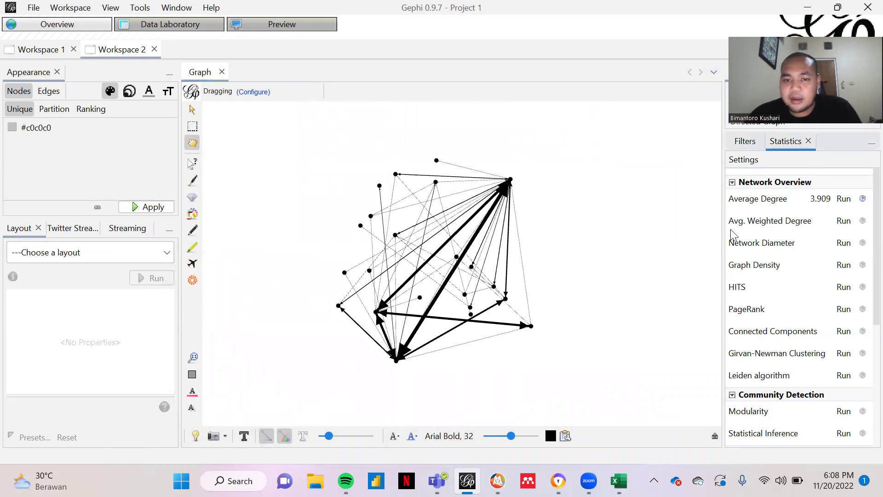
click(649, 421)
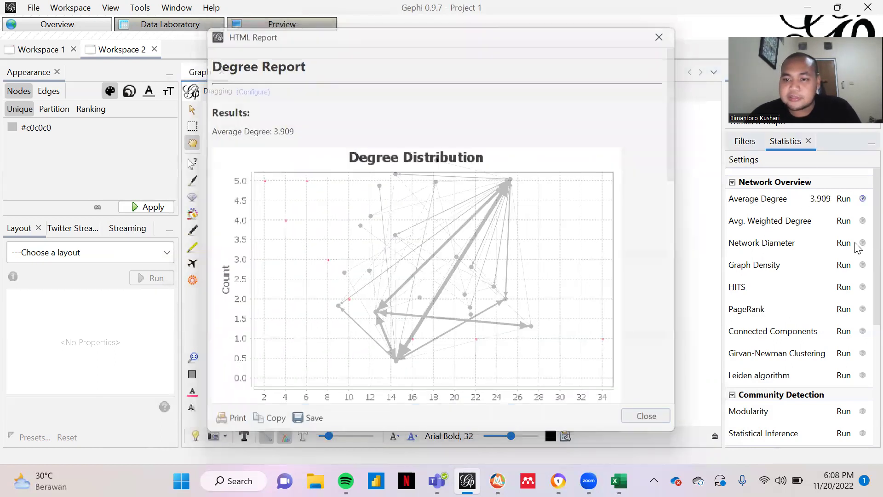
click(844, 221)
click(631, 423)
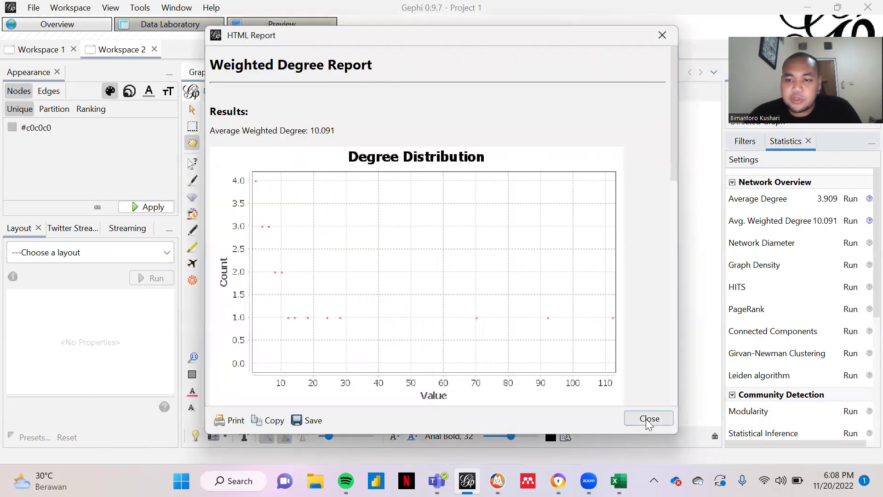
Calculate the Network Diameter as a directed graph with centralities normalized in [0,1], and close the report
click(851, 243)
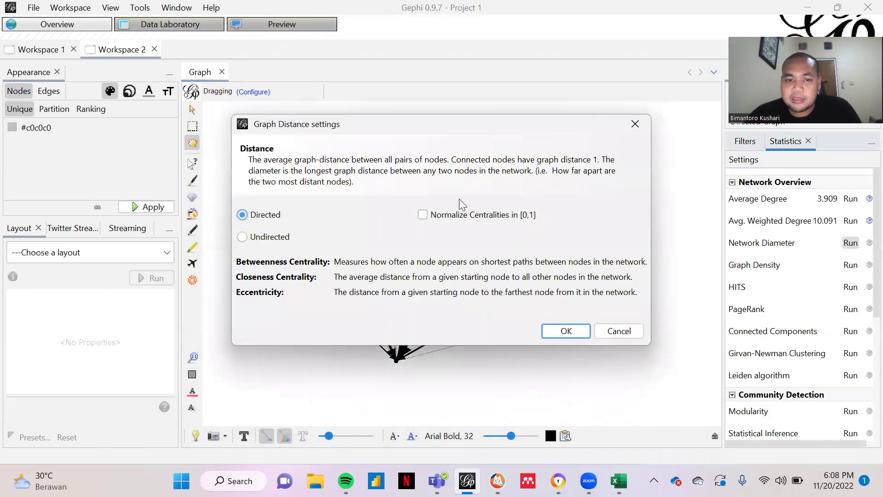
click(422, 215)
click(565, 332)
click(647, 417)
Calculate the Graph Density using the directed interpretation, and close the report
click(851, 265)
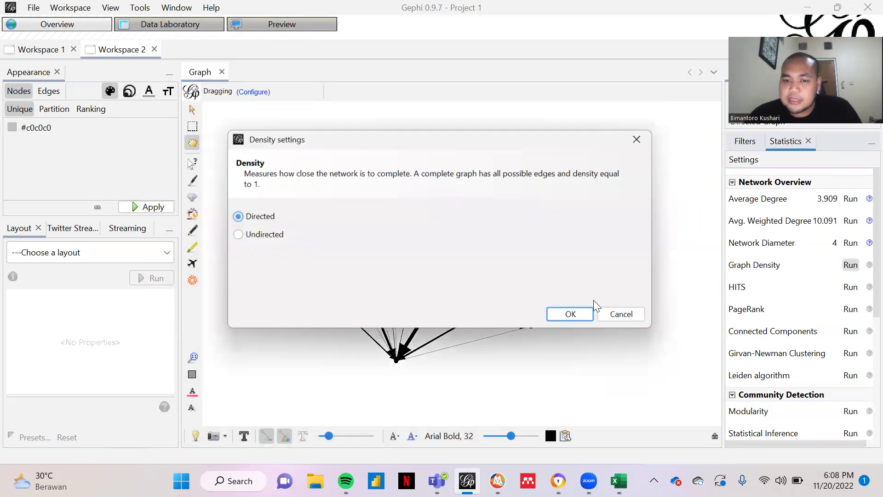
click(570, 314)
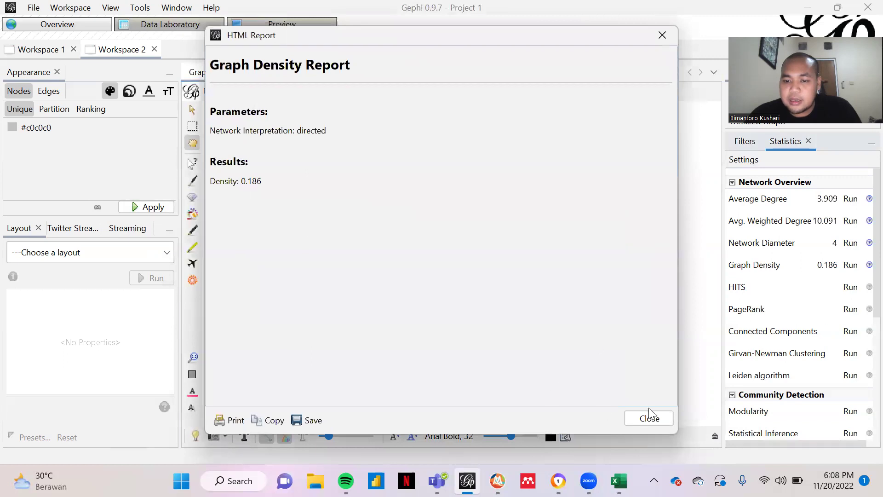
click(649, 417)
Calculate PageRank for the directed graph with probability 0.85 and epsilon 0.001, and close the report
click(851, 309)
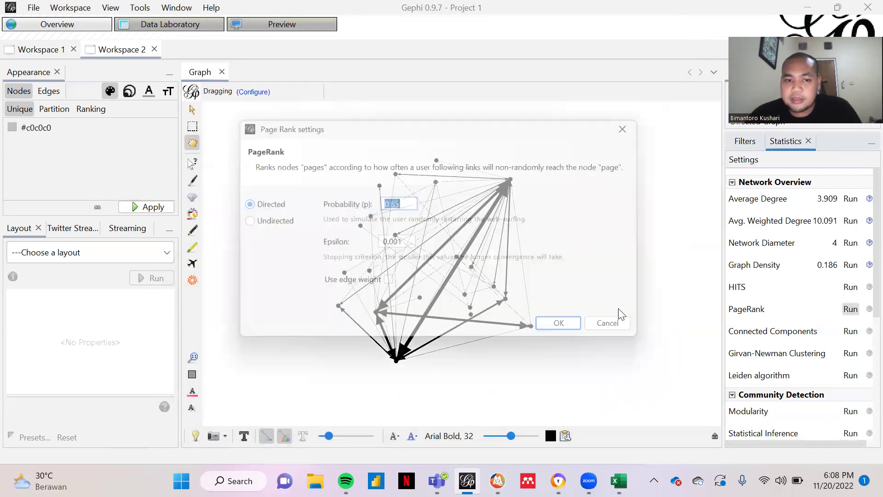
click(566, 335)
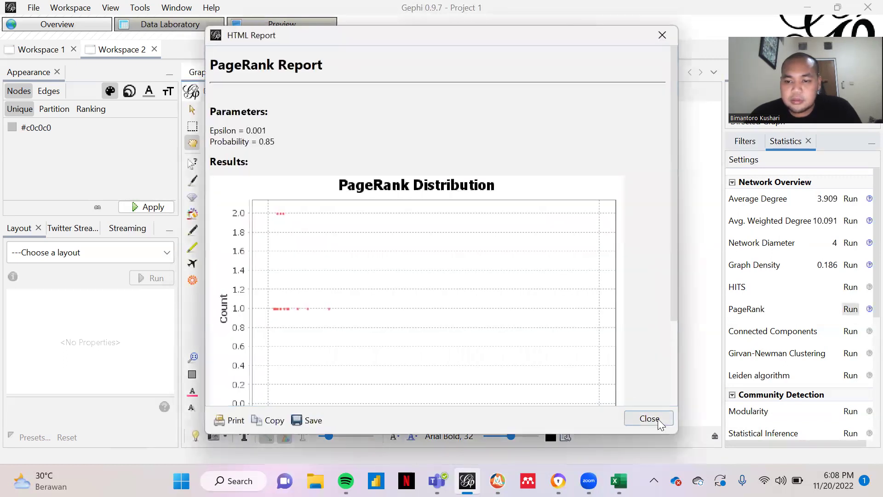
click(658, 419)
Calculate Eigenvector Centrality for the directed network with 100 iterations, and close the report
scroll(799, 337, down, 5)
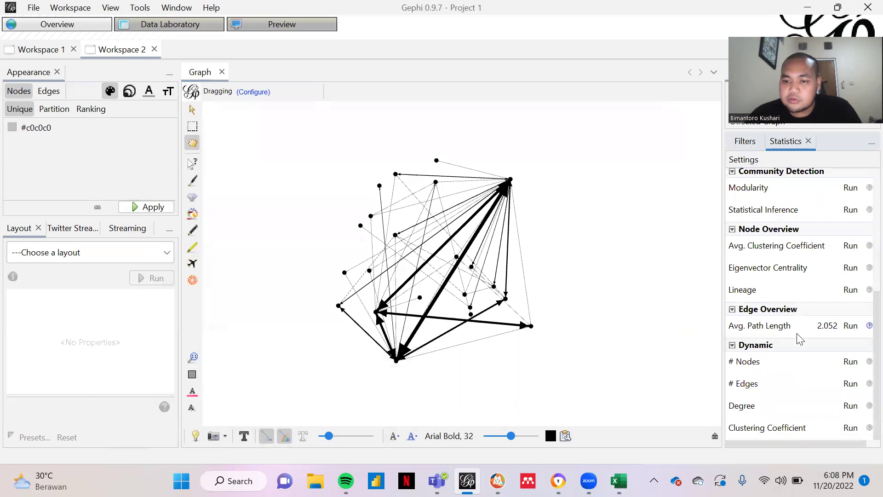
click(850, 268)
click(556, 335)
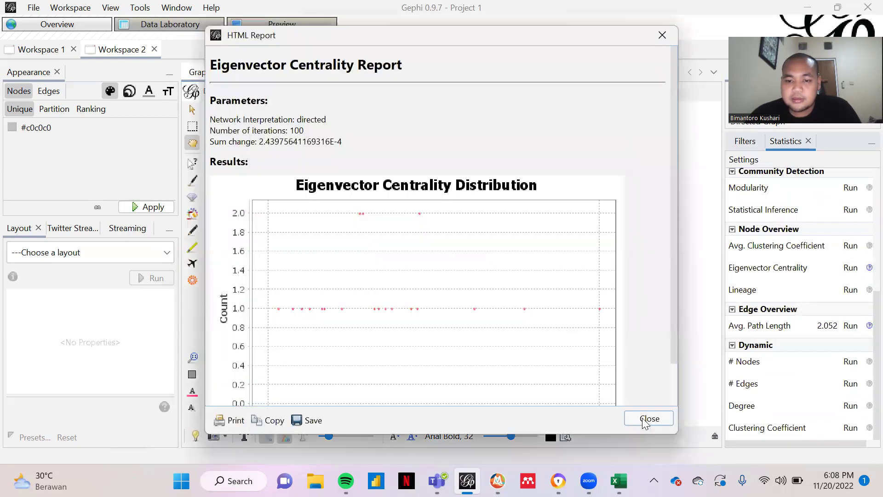
click(644, 421)
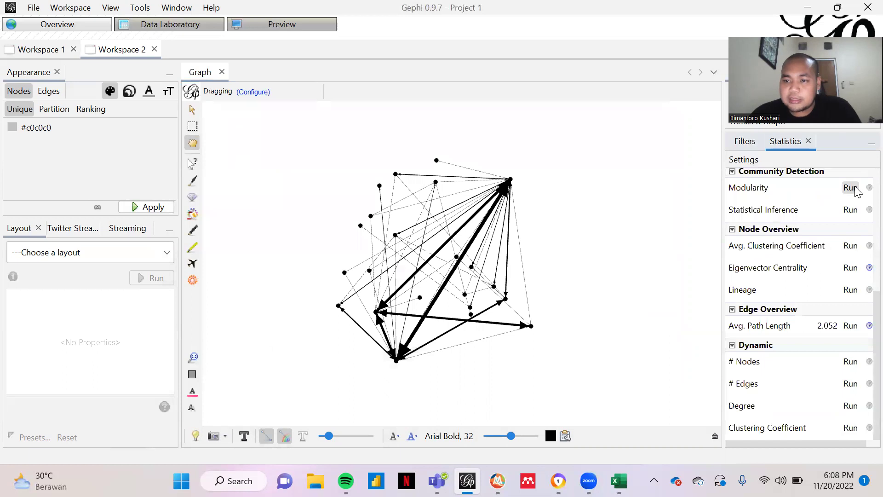
Run Modularity community detection with randomization, edge weights and resolution 1.0, and close the report
click(850, 188)
click(535, 337)
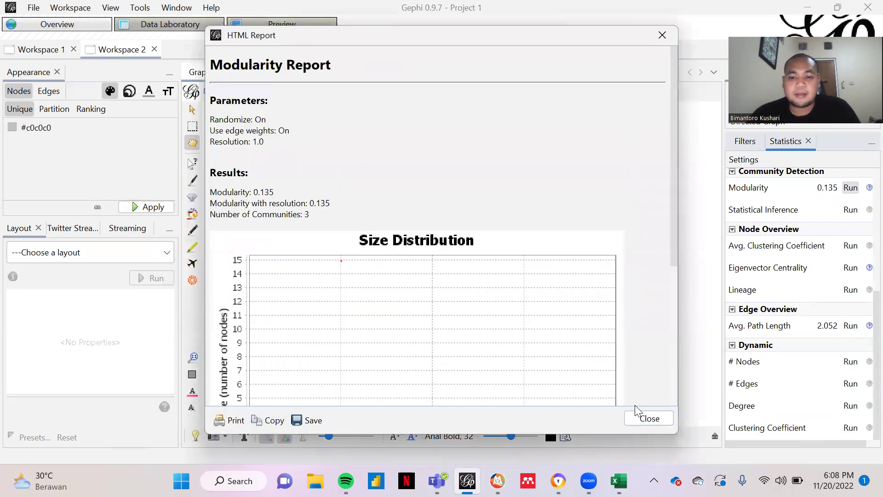
click(647, 419)
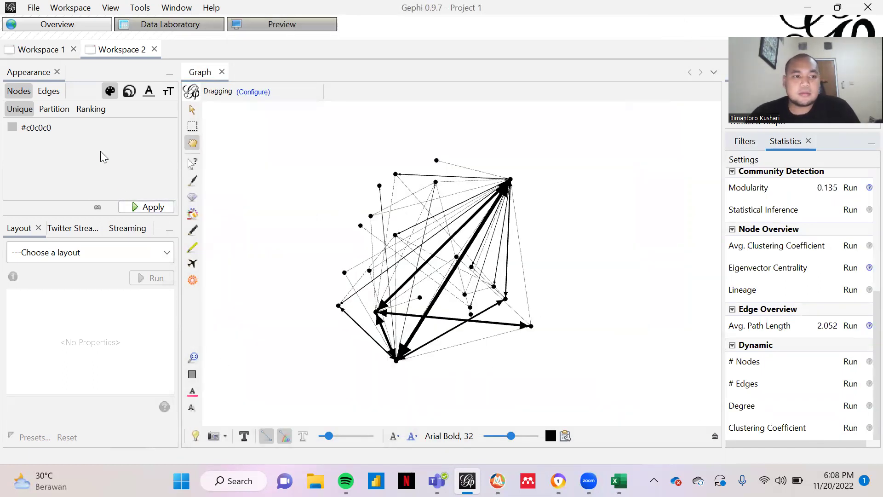
click(54, 108)
click(65, 129)
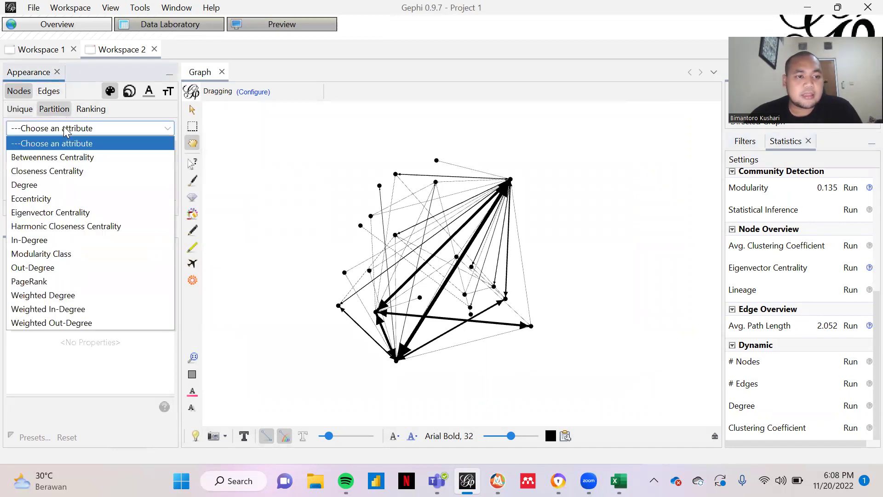
click(257, 146)
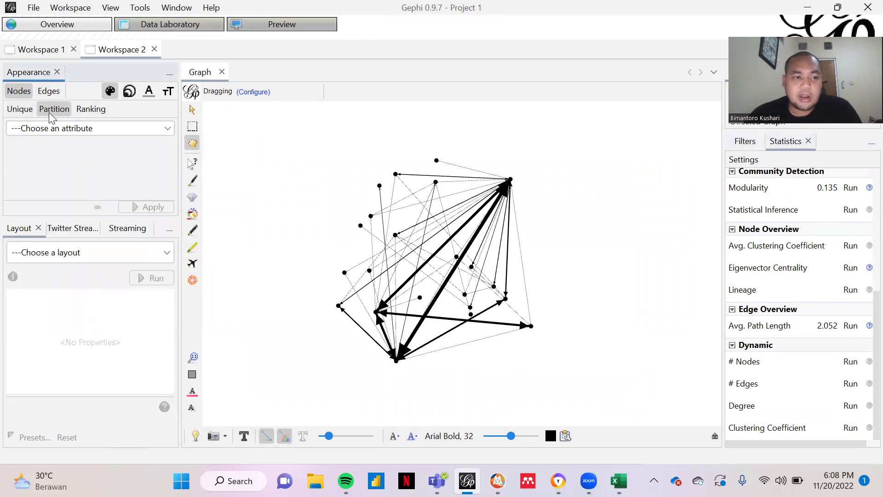
click(20, 109)
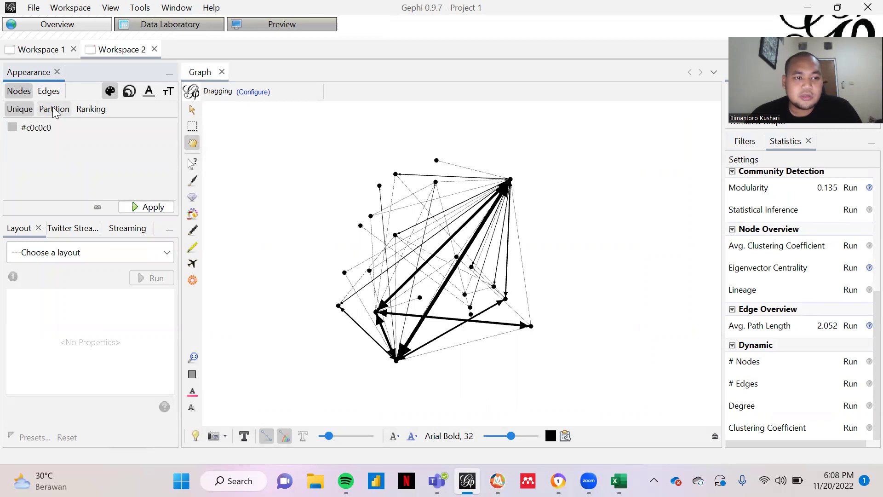
Color the nodes by a Modularity Class partition, keeping the default palette
click(54, 111)
click(68, 131)
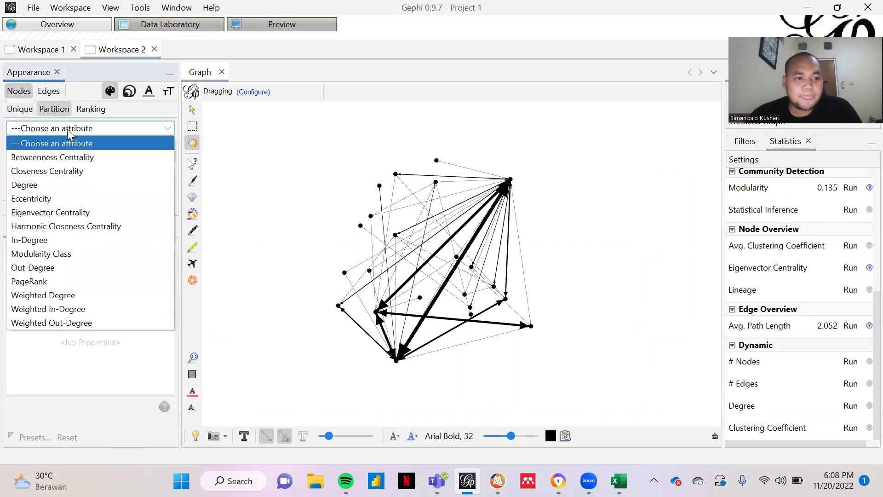
click(57, 253)
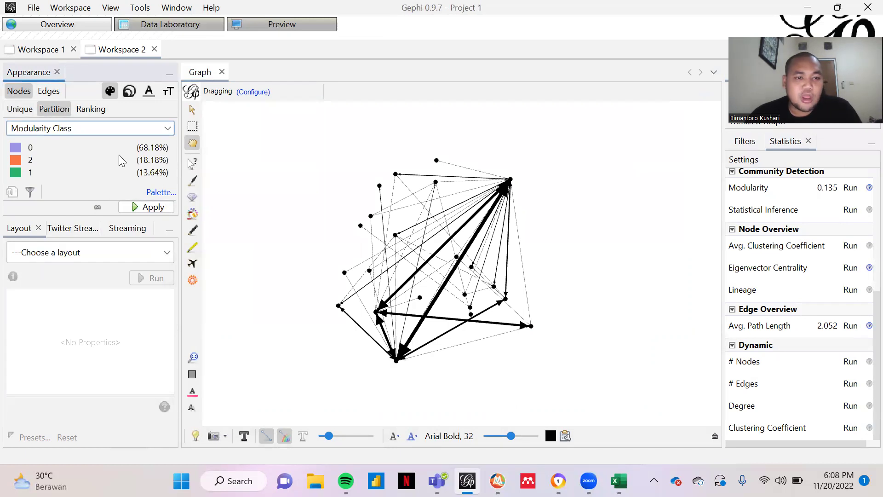
click(137, 209)
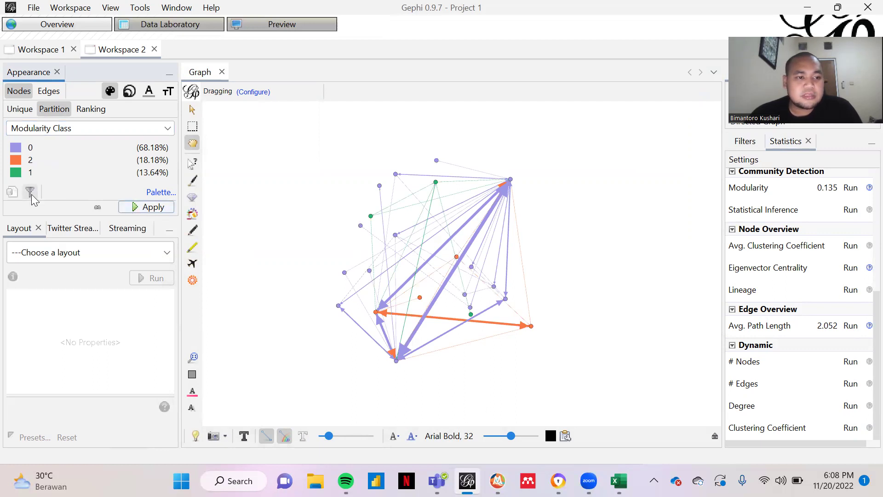
click(162, 192)
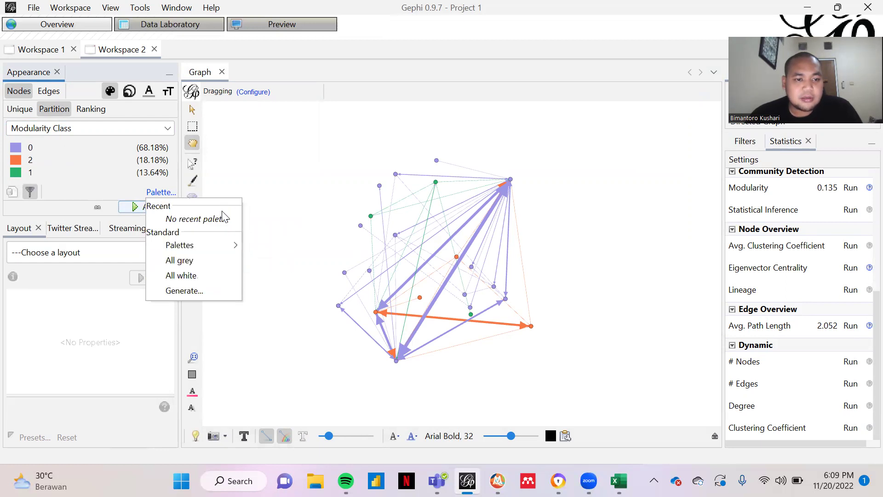
click(289, 183)
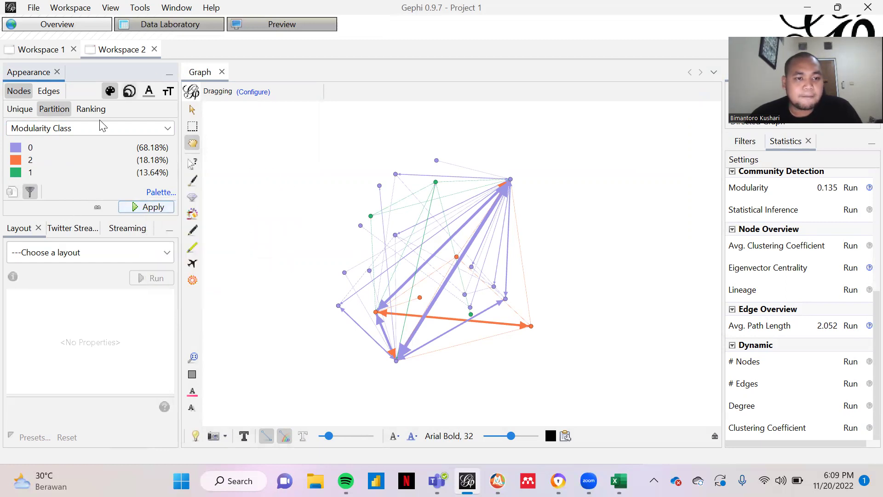
Size the nodes by a Weighted Degree ranking with minimum size 10 and maximum size 100
click(129, 95)
click(53, 108)
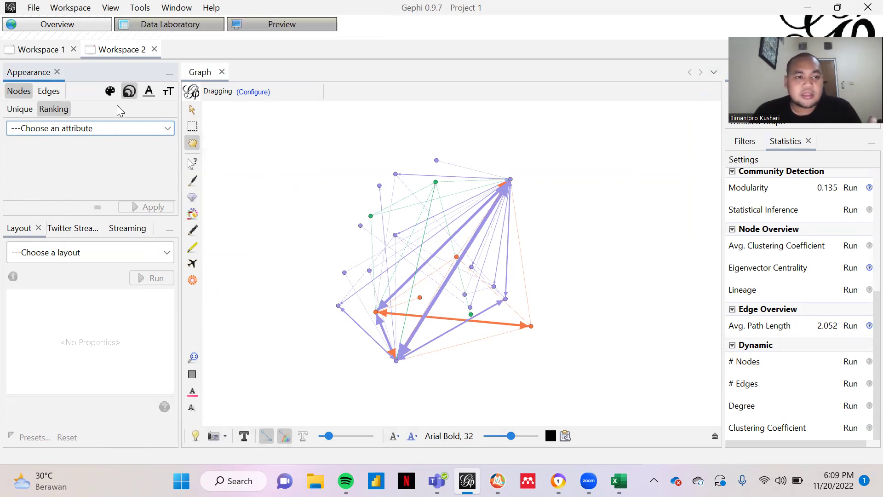
click(40, 130)
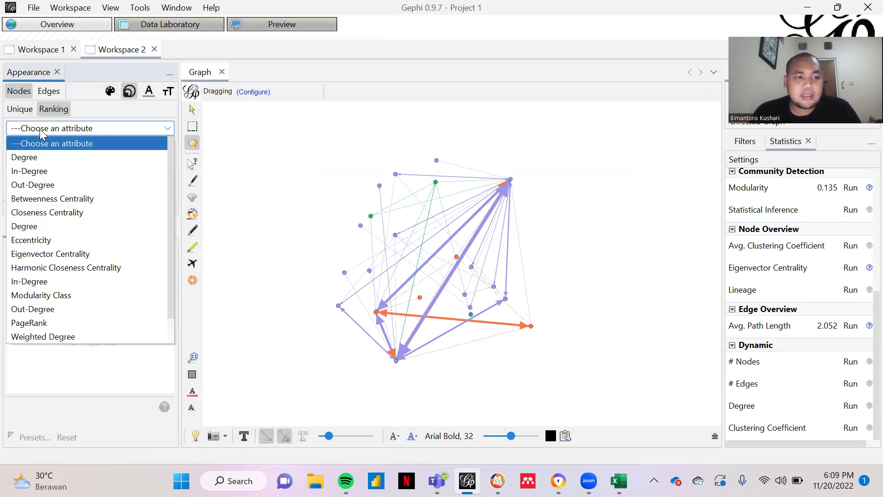
scroll(67, 225, down, 1)
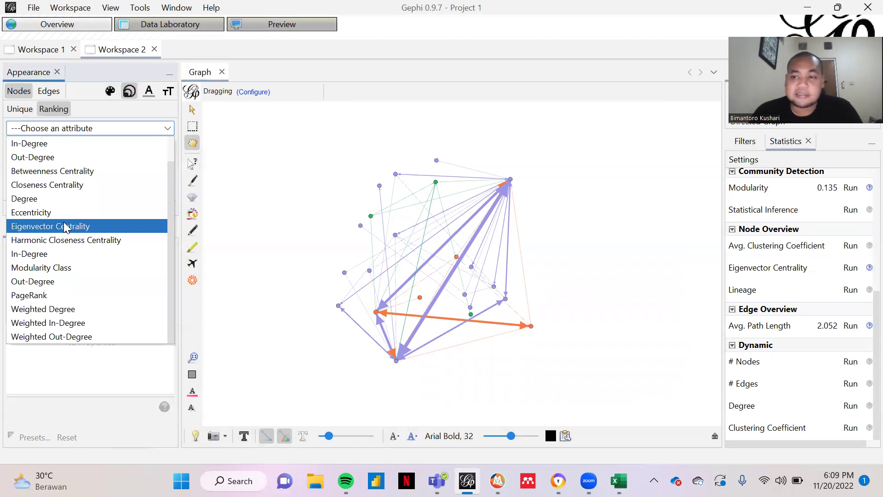
click(85, 309)
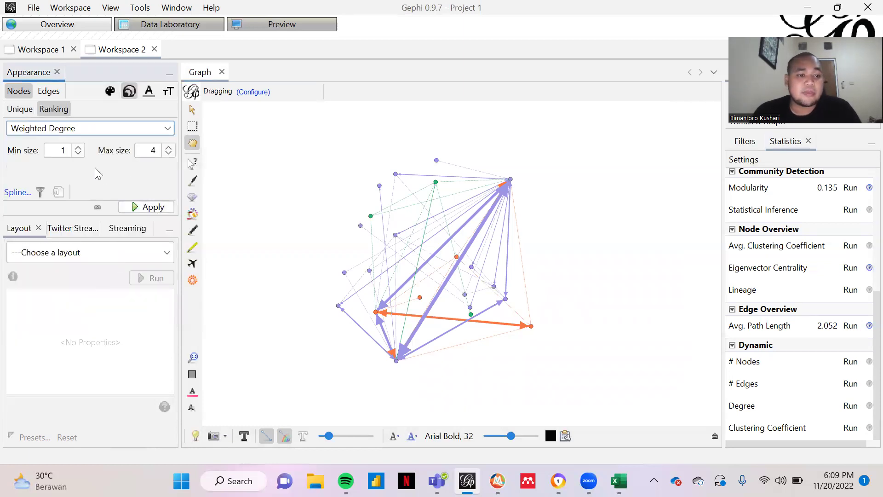
click(71, 151)
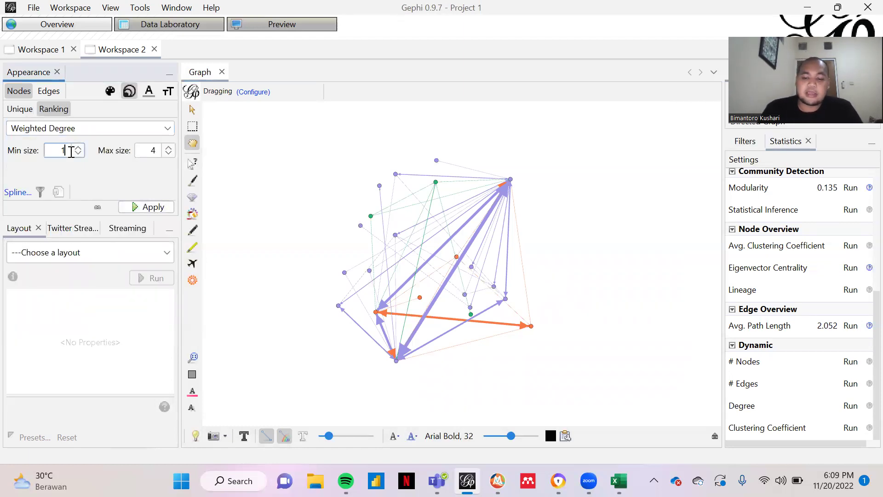
text(0)
key(Tab)
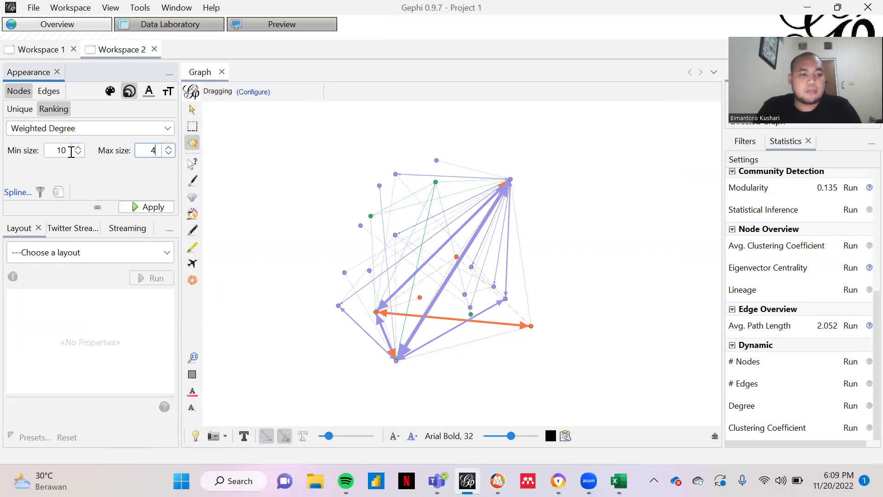
click(155, 207)
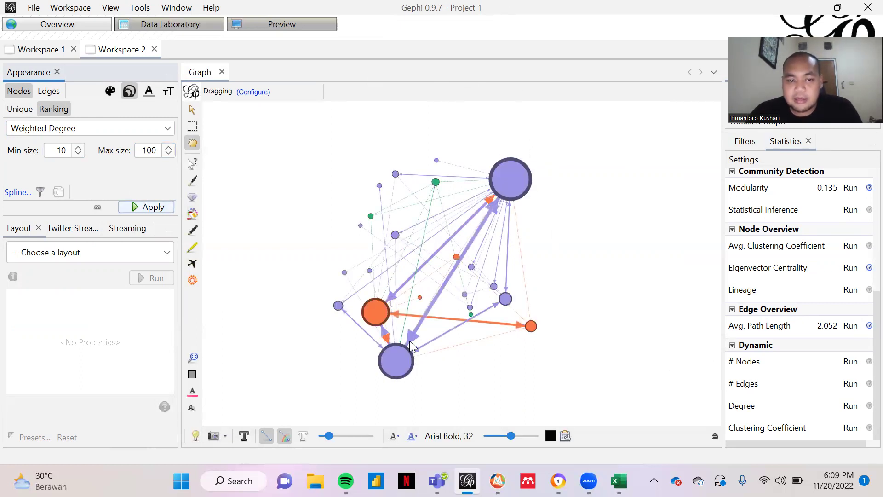
Turn on node labels with the Label attribute as their text, and reduce the label size
click(715, 435)
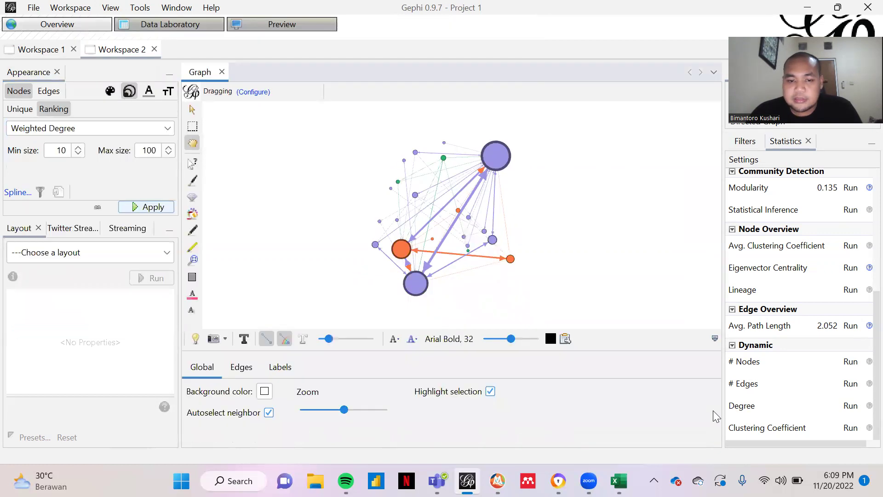
click(272, 367)
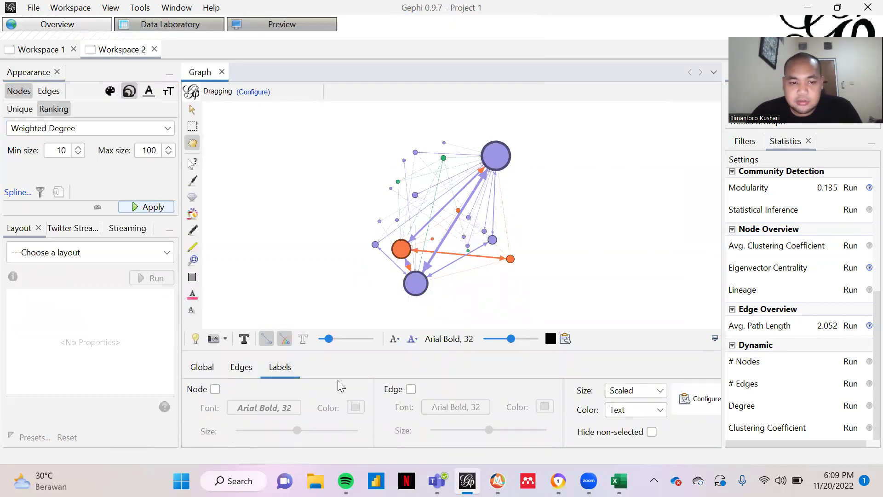
click(215, 389)
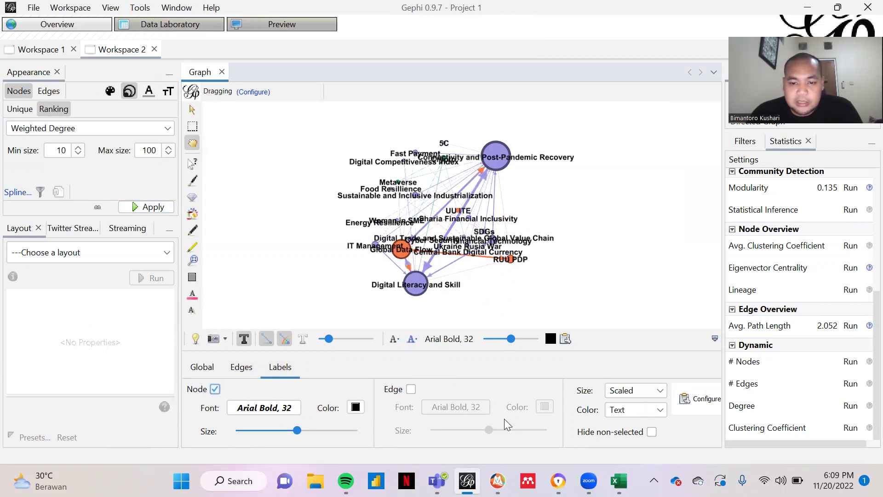
drag(298, 432, 275, 432)
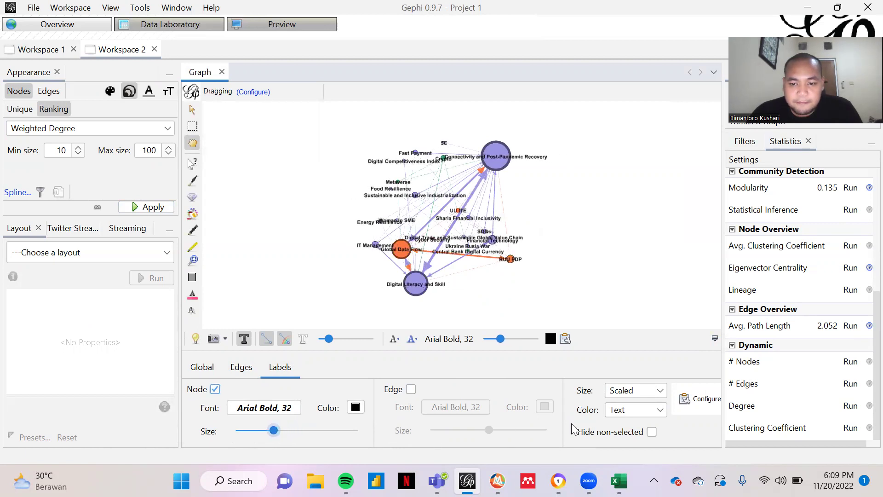
click(701, 403)
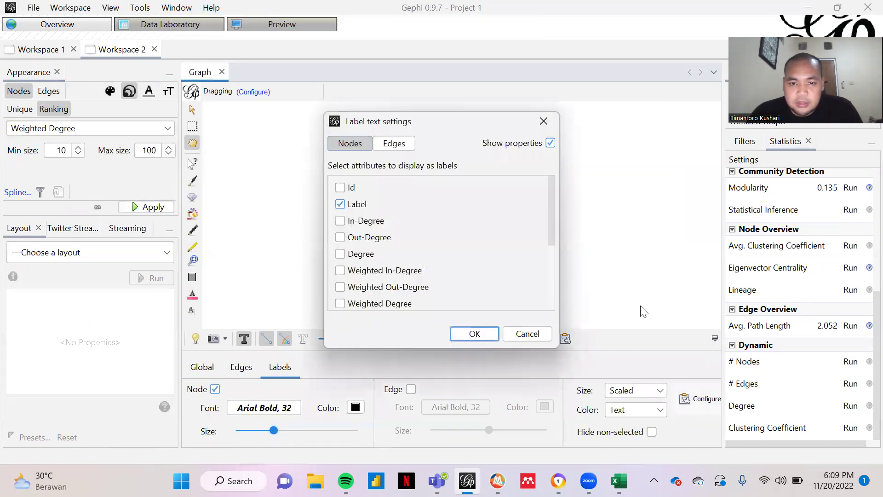
click(473, 341)
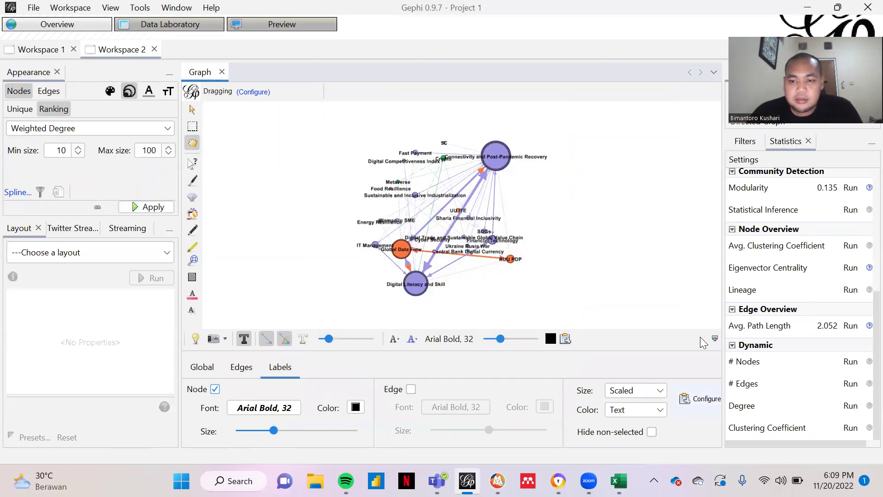
click(715, 339)
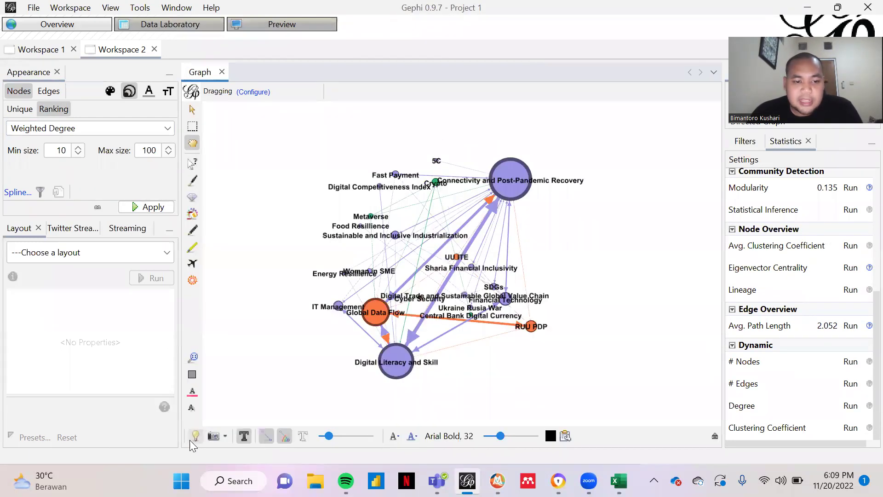
Switch the graph background to black and run the Yifan Hu Proportional layout with its default properties
click(195, 437)
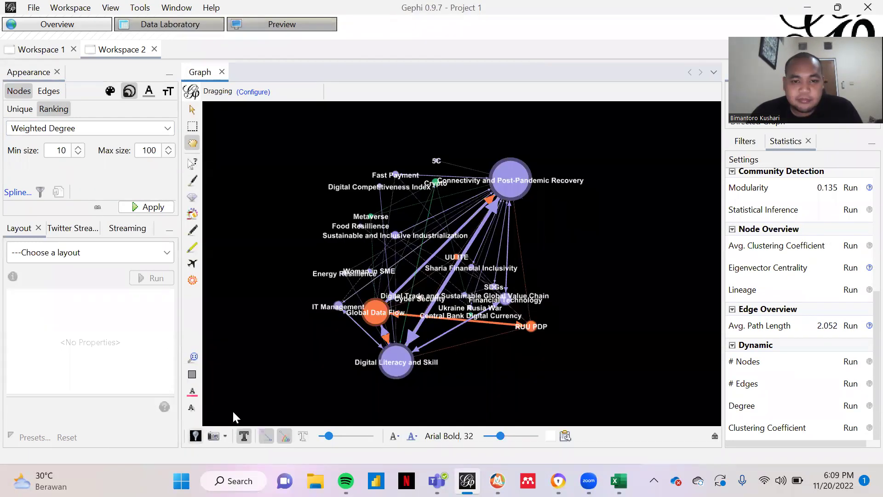
click(118, 257)
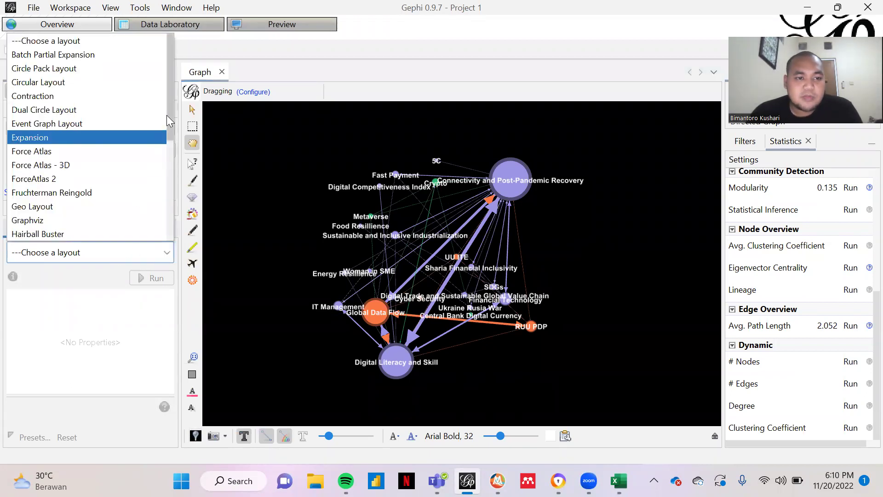
drag(170, 114, 169, 119)
scroll(169, 118, down, 5)
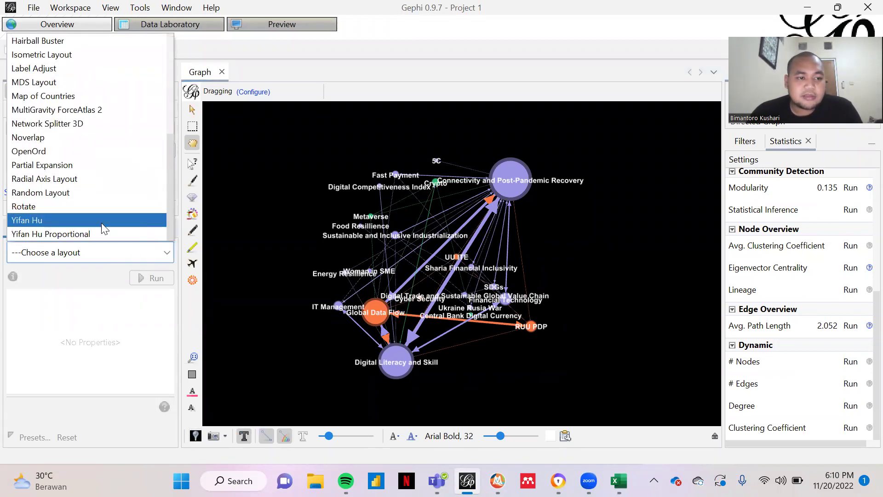
click(90, 238)
click(155, 278)
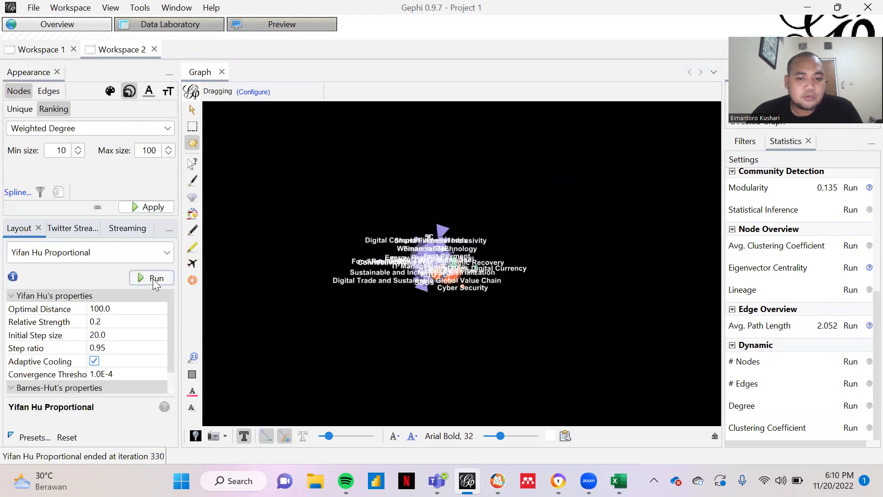
Run the Fruchterman Reingold layout with area 10000.0, gravity 10.0 and speed 1.0, and stop it once the nodes have spread out
click(152, 256)
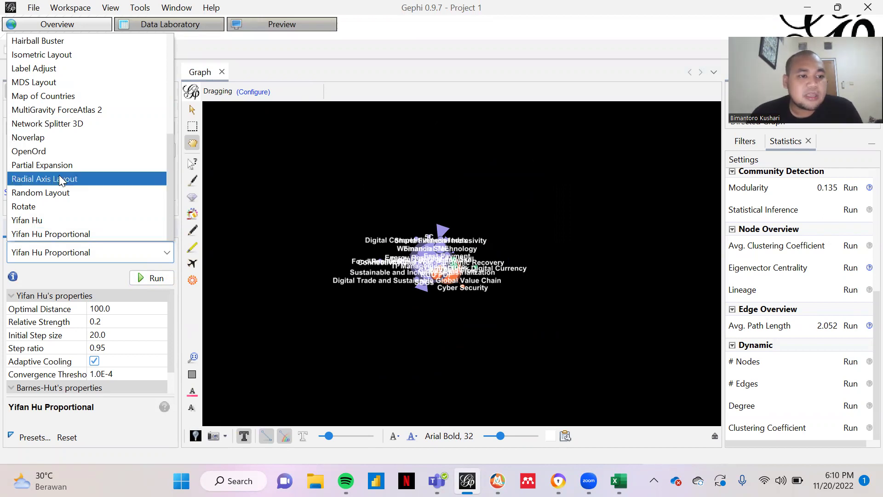
scroll(60, 177, up, 4)
click(69, 166)
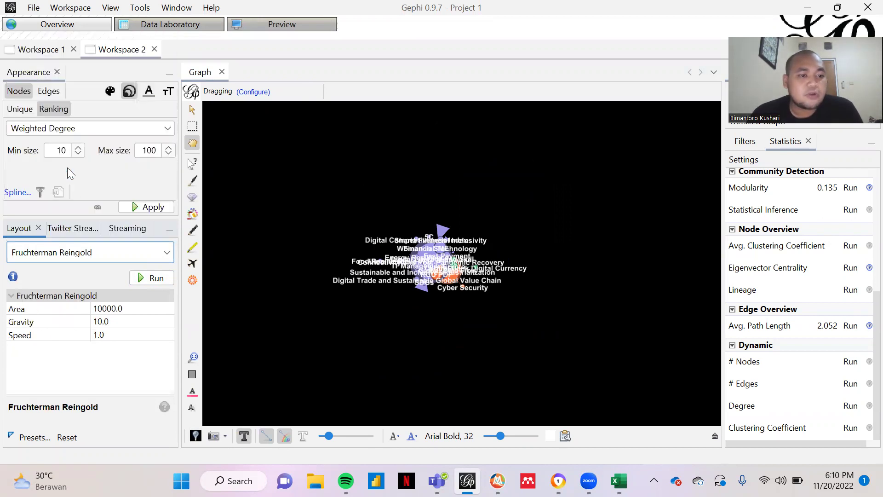
click(154, 277)
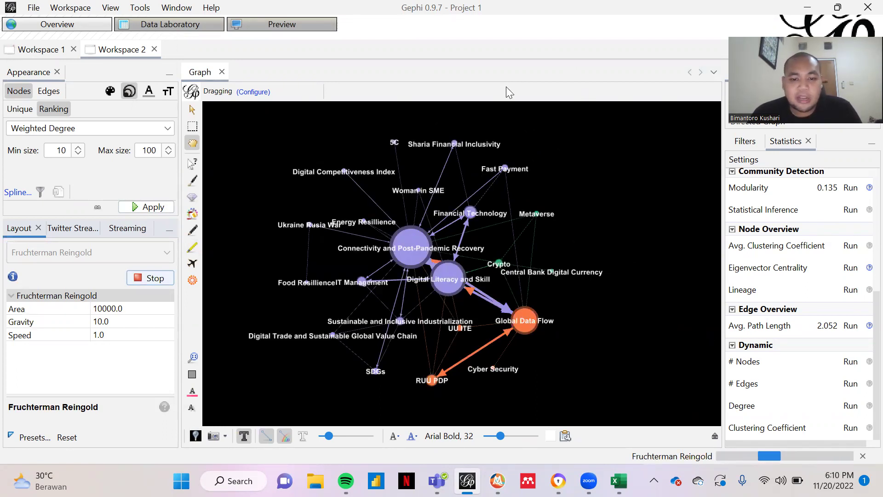
click(863, 456)
click(472, 273)
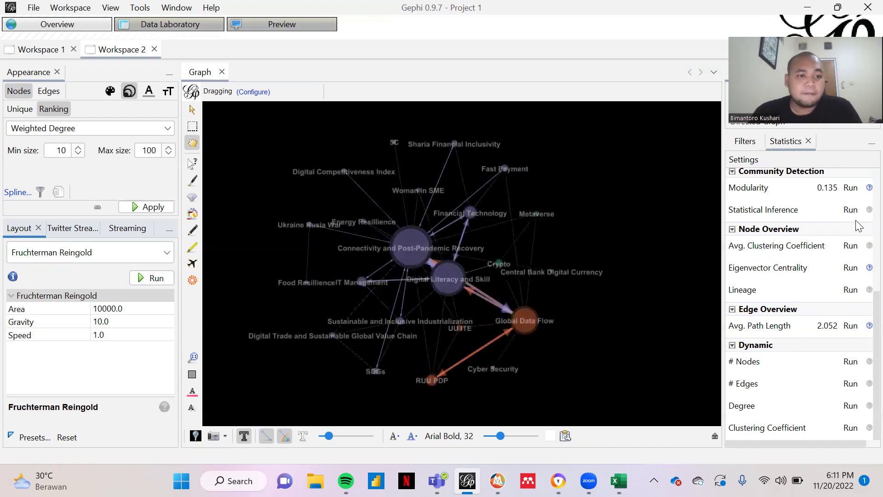
Open the nodes data table, widen the Weighted Degree column and sort the nodes by it in descending order
click(84, 27)
key(alt+Tab)
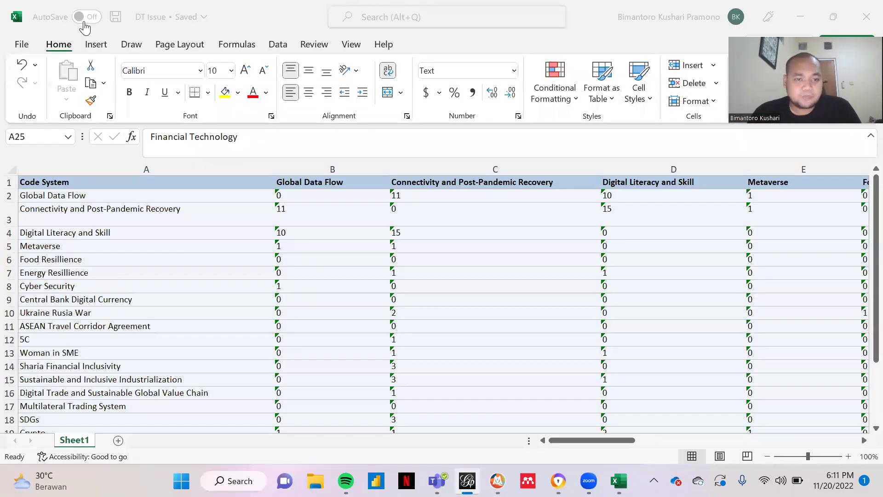
key(alt+Tab)
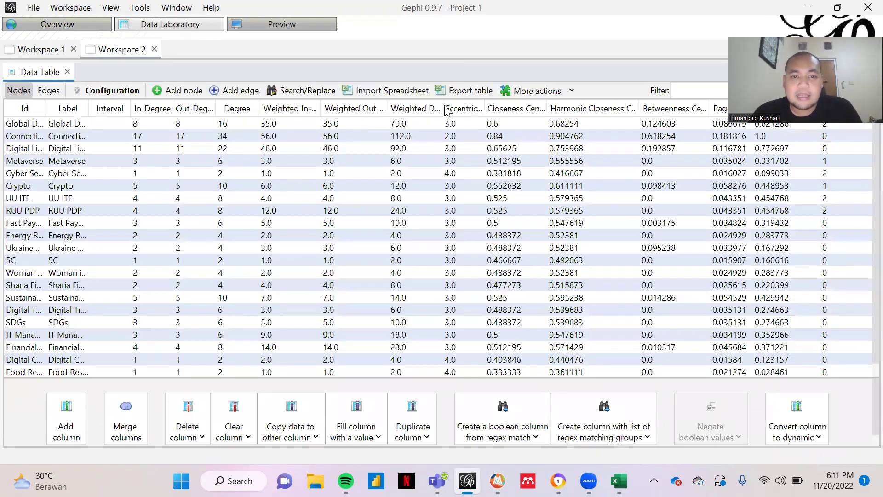
drag(442, 104, 475, 105)
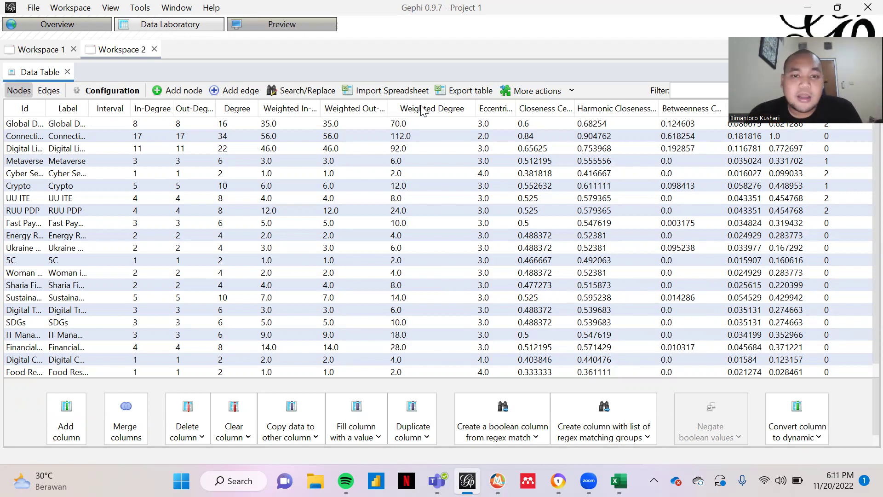
click(422, 112)
click(422, 111)
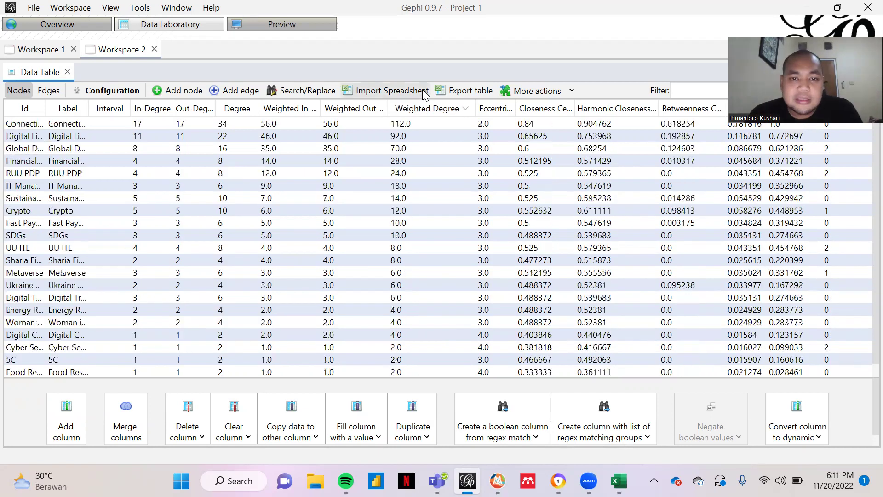
Widen the Label column to show the full code names, keeping the descending Weighted Degree order
drag(91, 108, 216, 116)
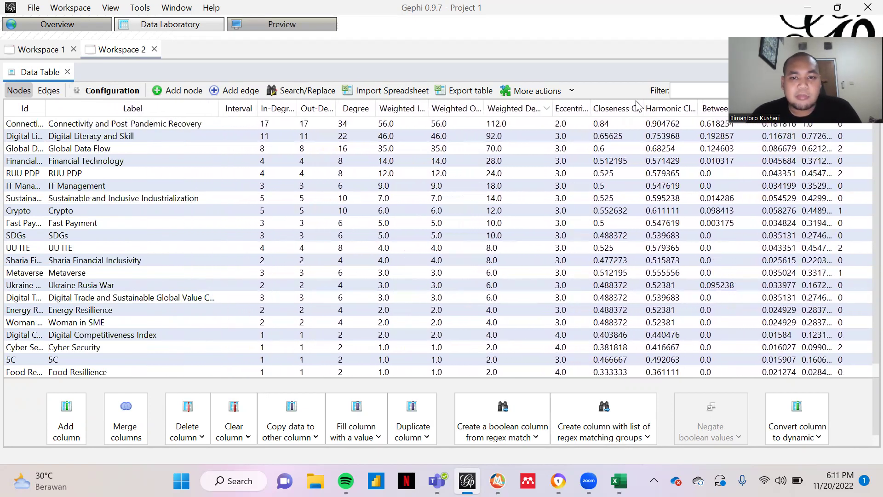
click(523, 115)
click(523, 115)
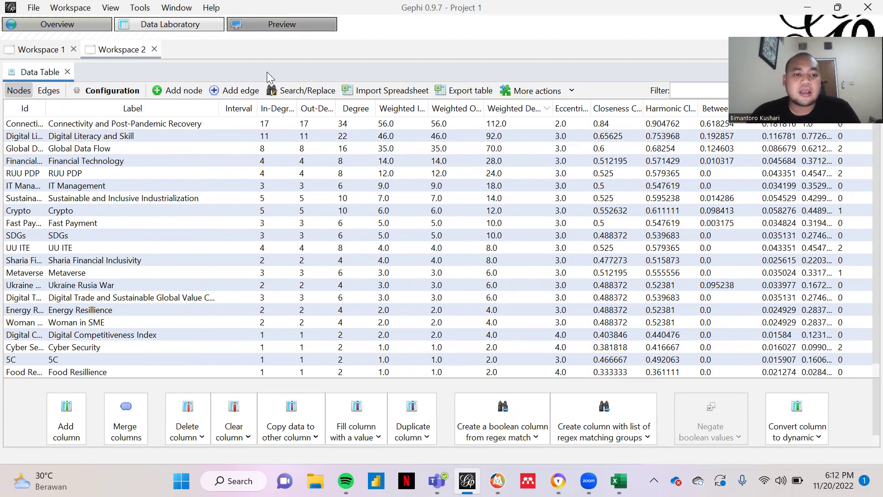
Open the graph preview, apply the Black Background preset and refresh the rendering
click(277, 24)
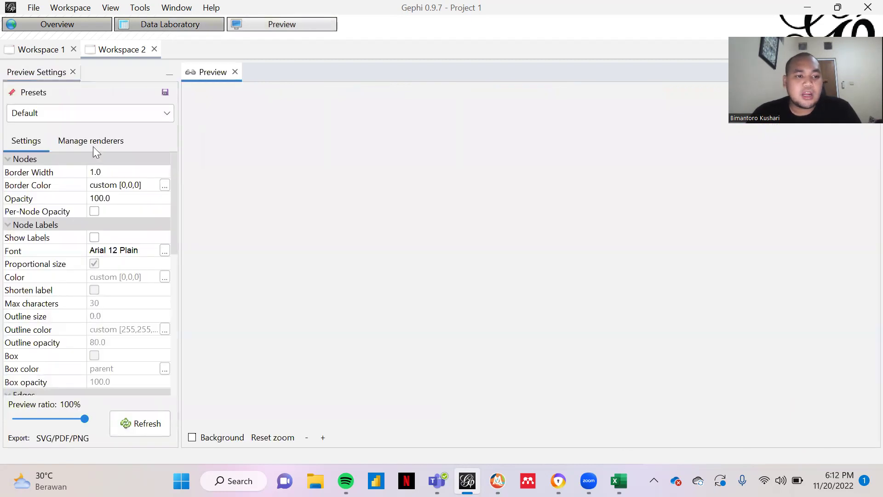
click(83, 112)
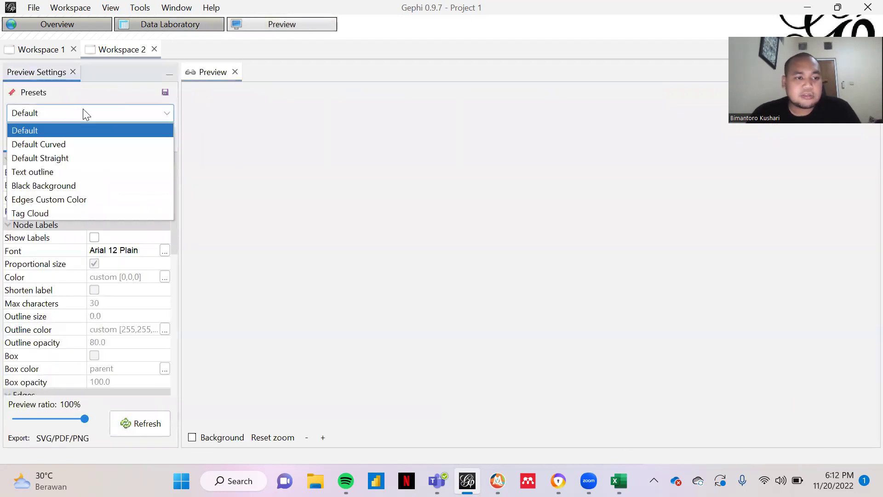
click(81, 187)
scroll(114, 270, down, 3)
scroll(118, 269, up, 3)
scroll(118, 262, down, 5)
scroll(118, 262, up, 5)
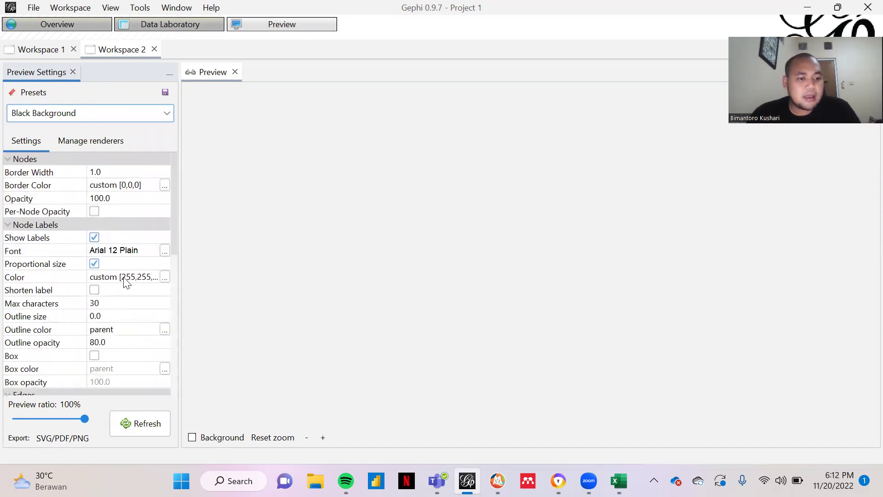
click(141, 426)
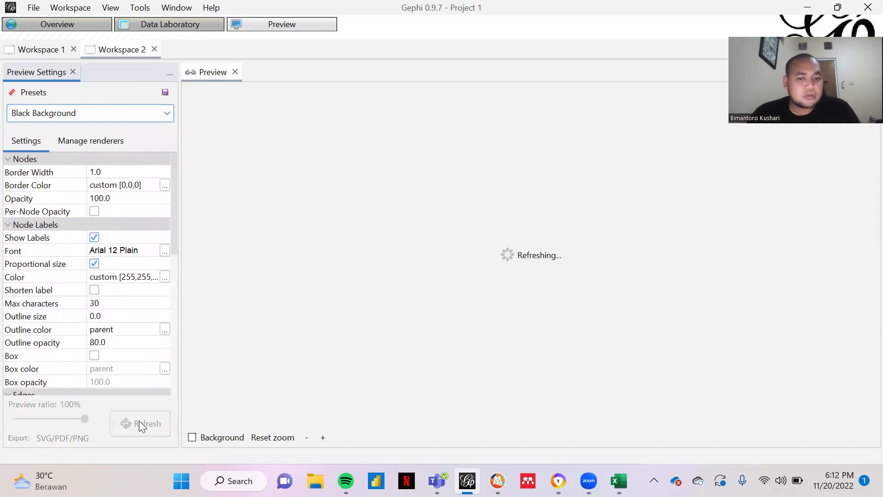
scroll(279, 264, down, 3)
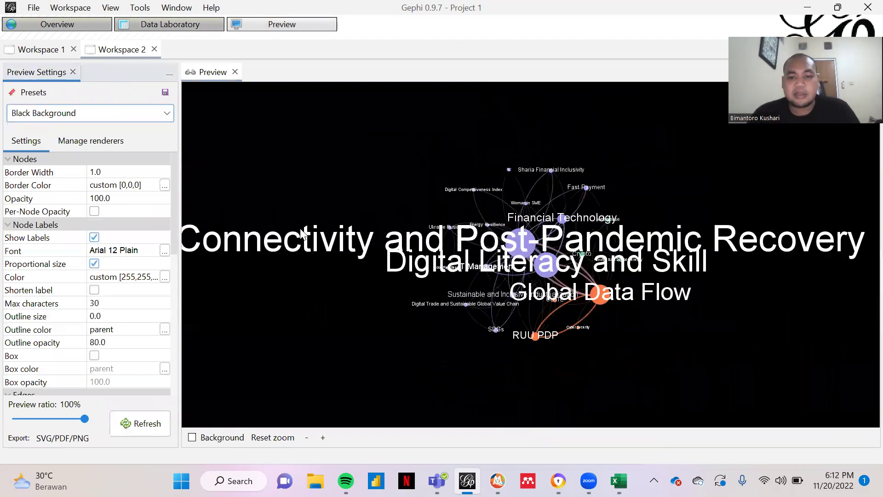
Set the preview's node label font size to 5, refresh and inspect the graph
click(165, 253)
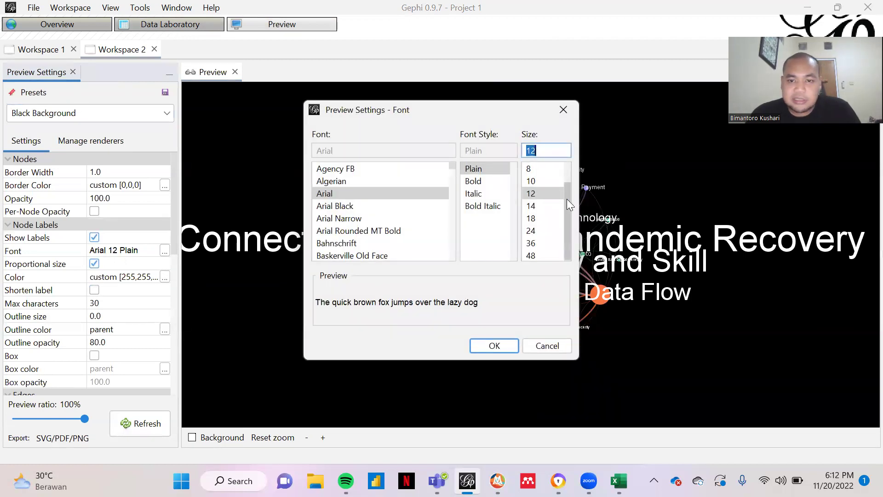
scroll(567, 199, up, 1)
click(545, 182)
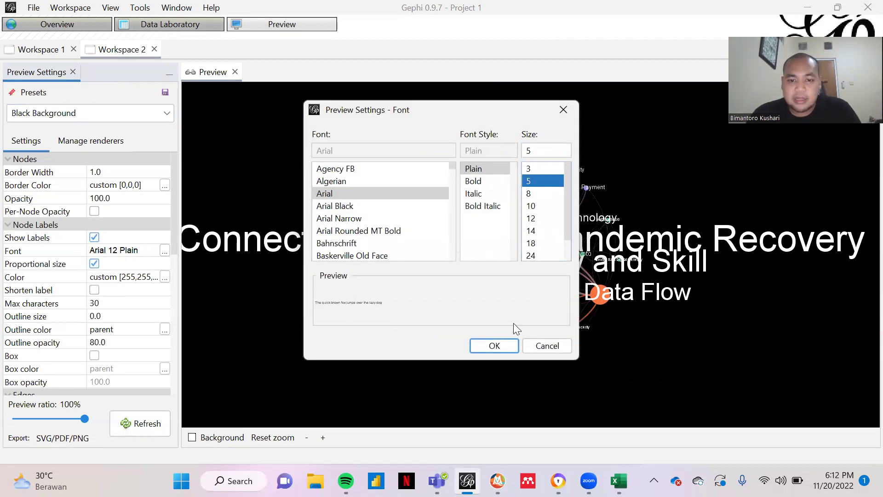
click(500, 344)
click(134, 424)
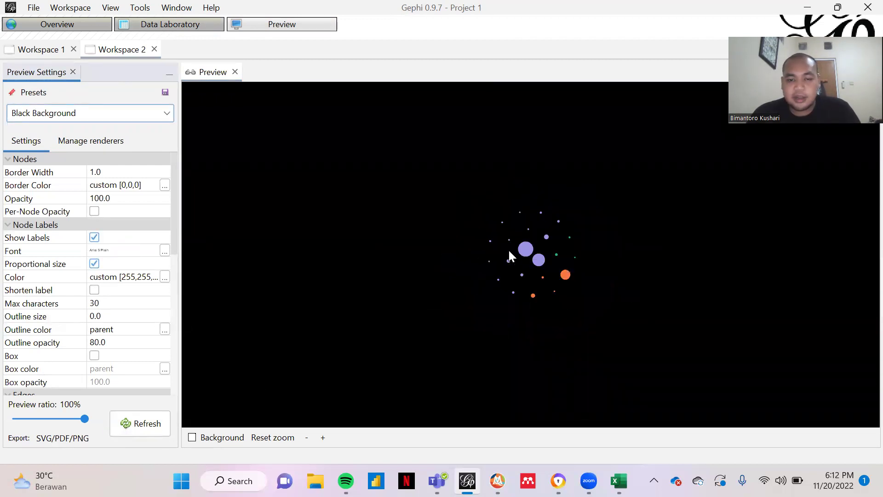
scroll(508, 249, up, 5)
scroll(509, 253, down, 3)
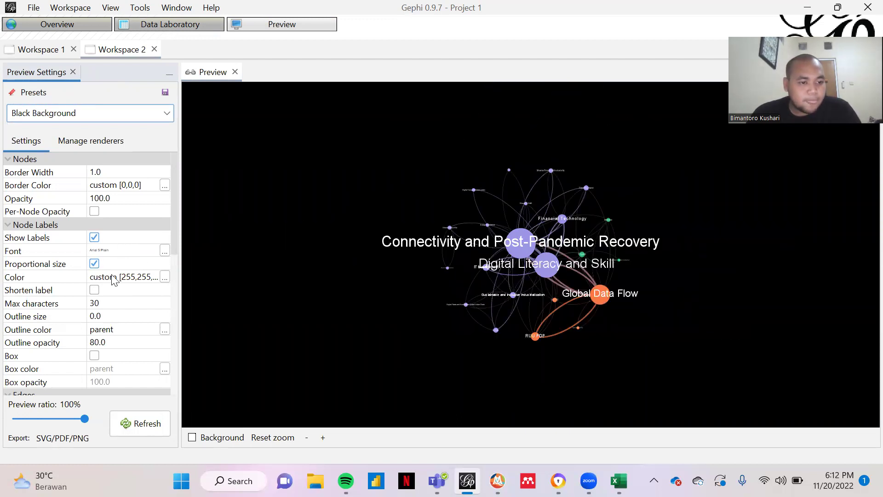
Try the preview without proportional node label size, inspect the labels, and restore proportional sizing
click(94, 264)
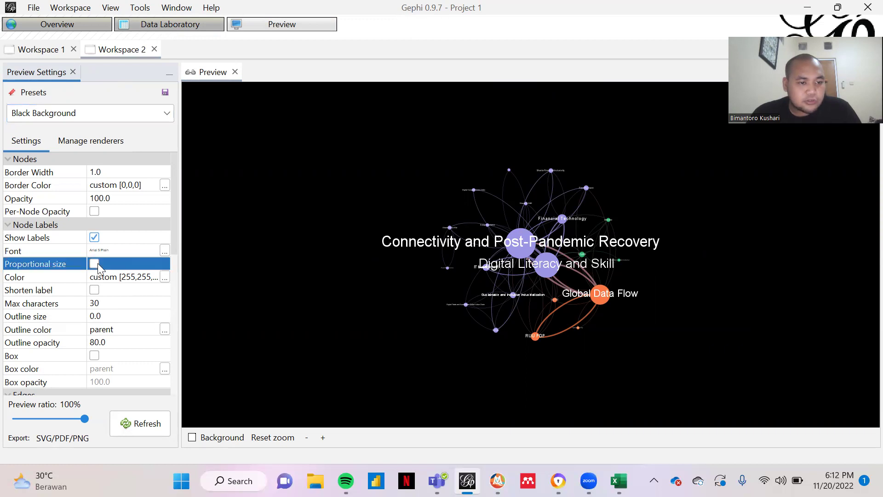
click(139, 426)
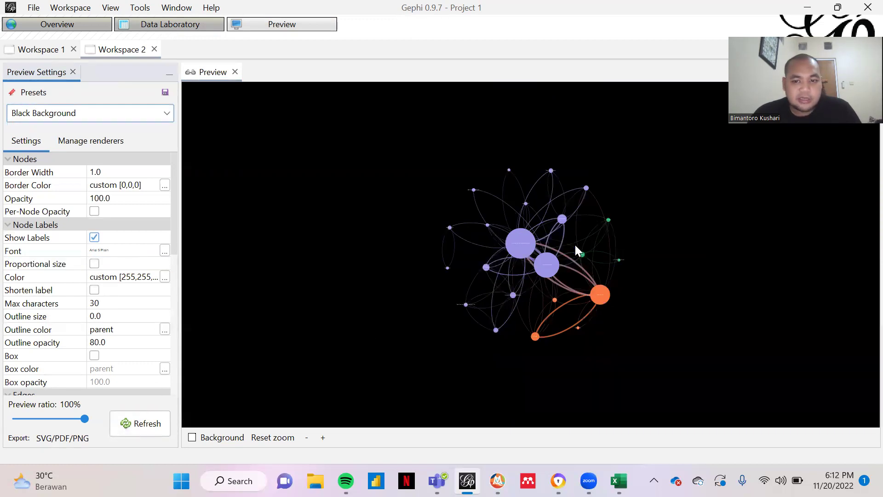
scroll(575, 246, up, 5)
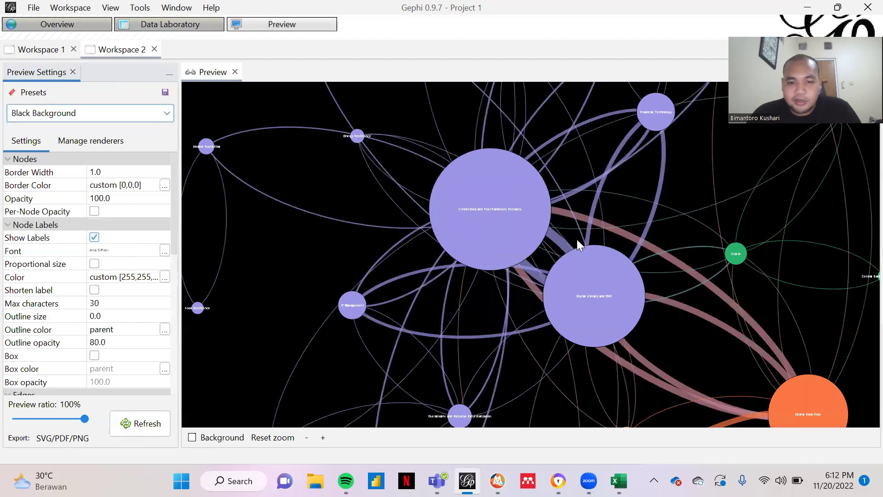
scroll(479, 210, down, 3)
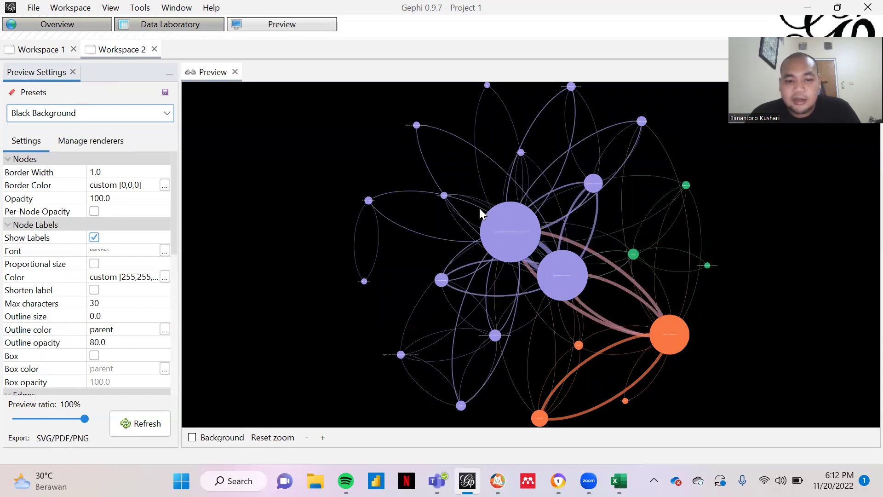
click(95, 264)
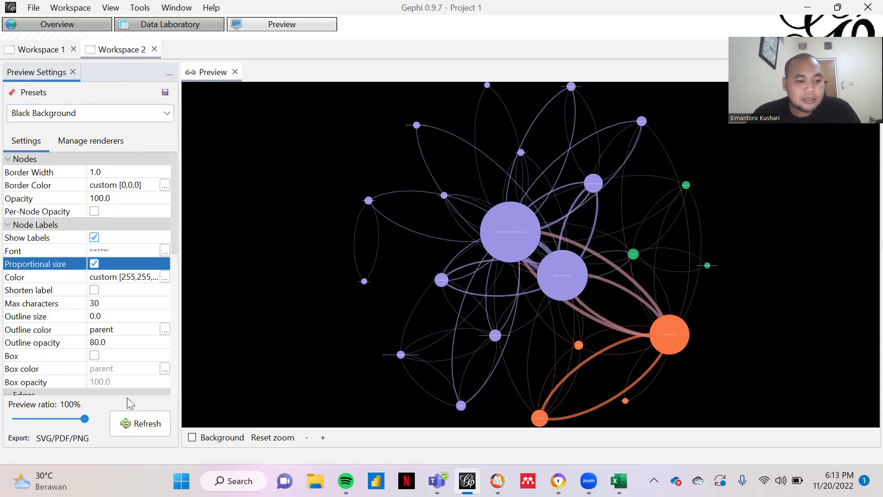
click(138, 425)
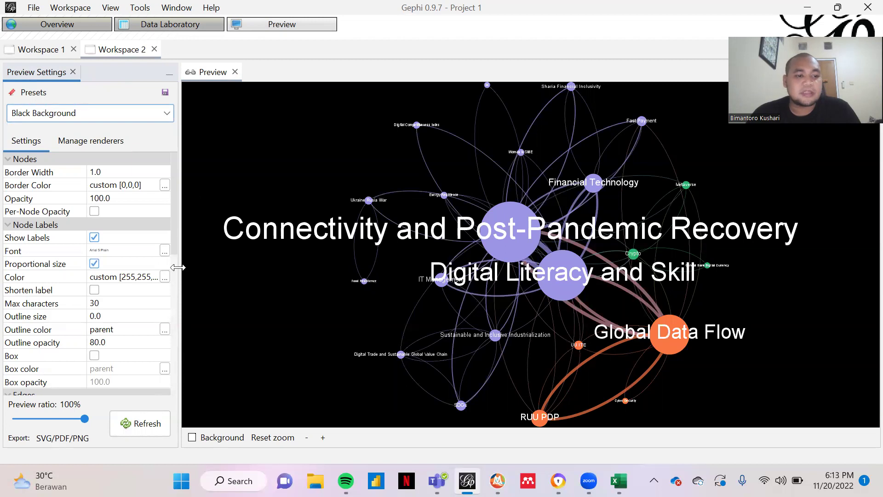
Set the preview's node label font size to 3 and refresh the rendering
scroll(168, 254, down, 1)
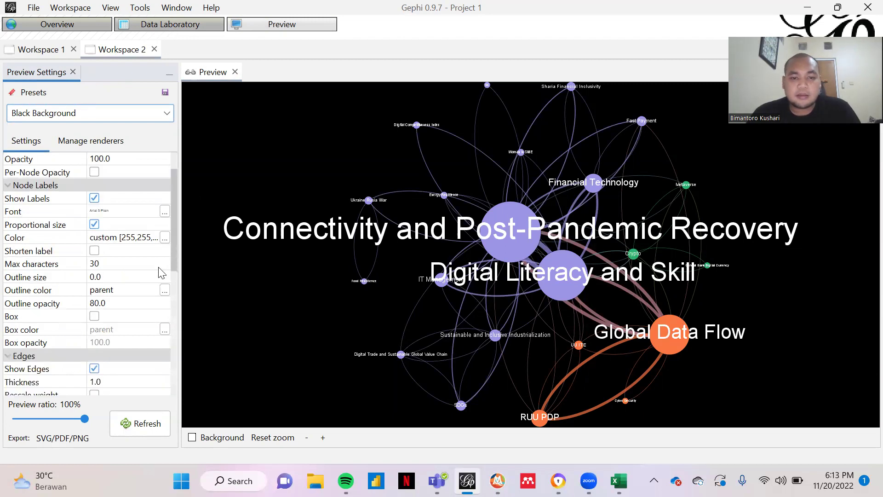
click(164, 212)
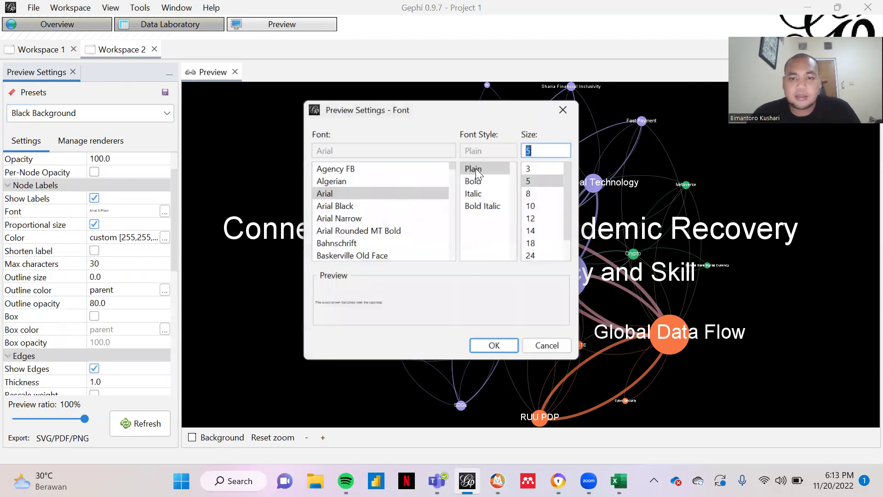
click(530, 170)
click(495, 346)
click(125, 421)
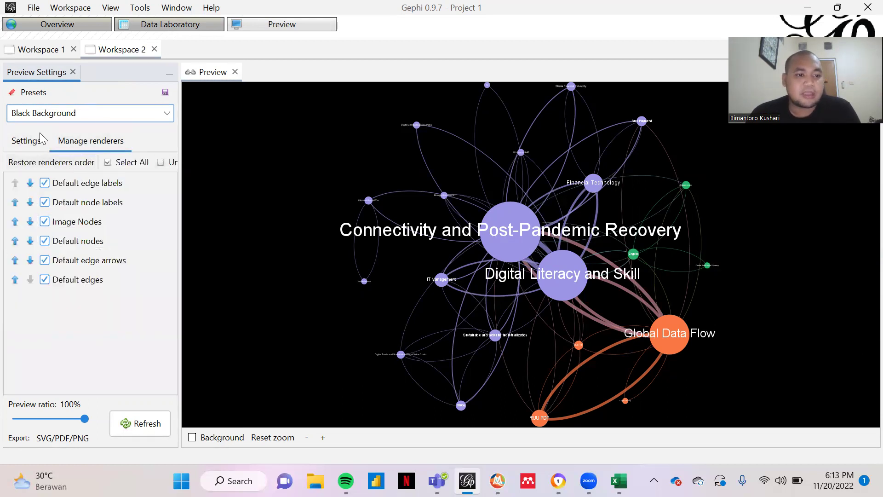
Try moving the Default node labels renderer below Image Nodes, and return it to its original place
click(40, 137)
click(72, 140)
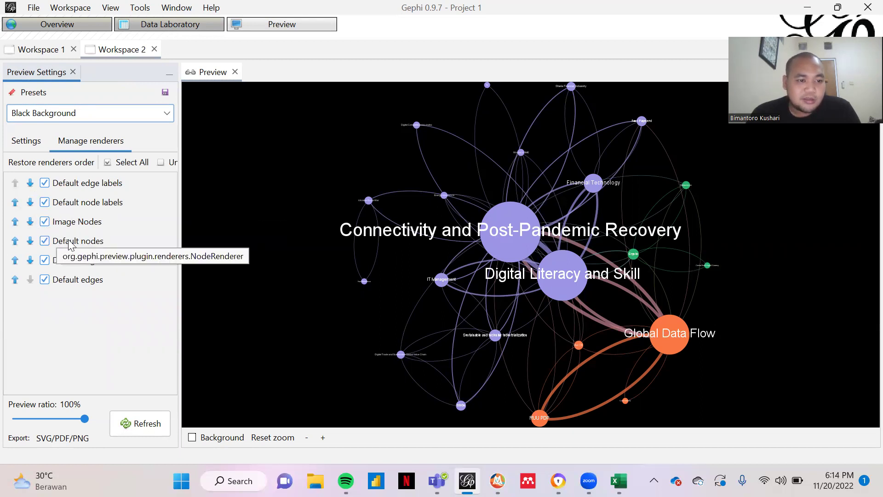
click(30, 202)
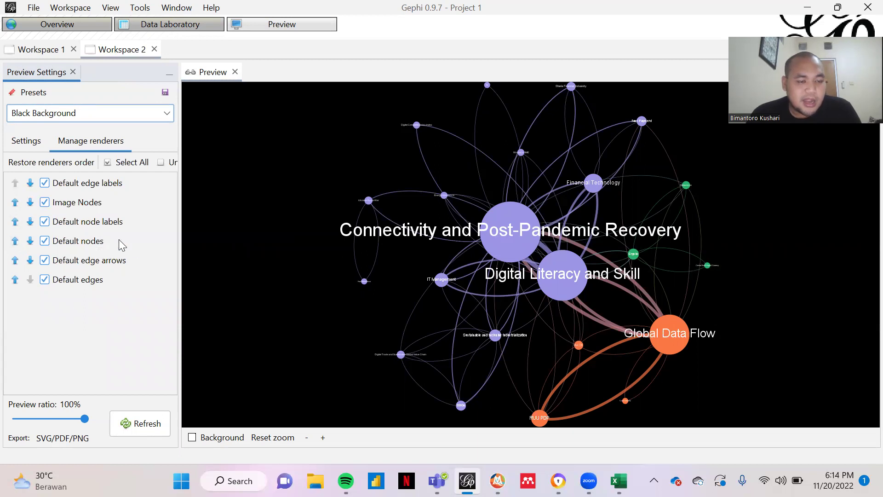
click(15, 222)
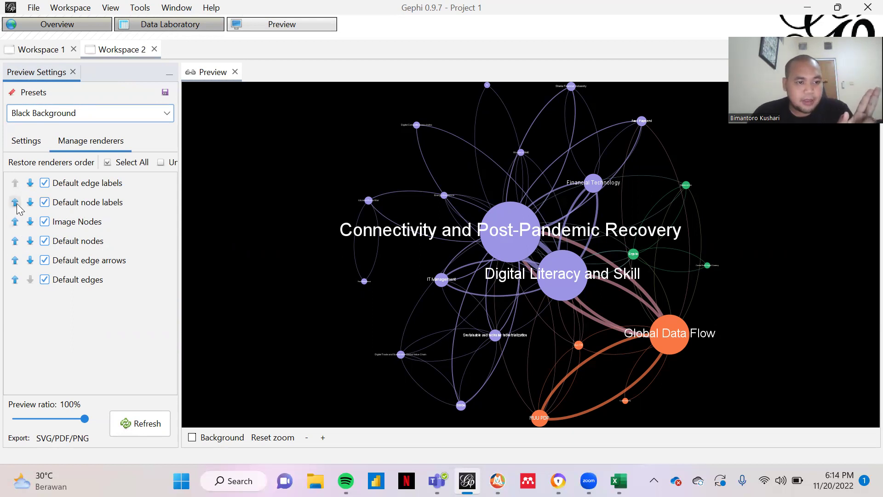
Move the Default node labels renderer above Default edge labels, refresh the preview and return to the preview settings
click(15, 202)
click(156, 424)
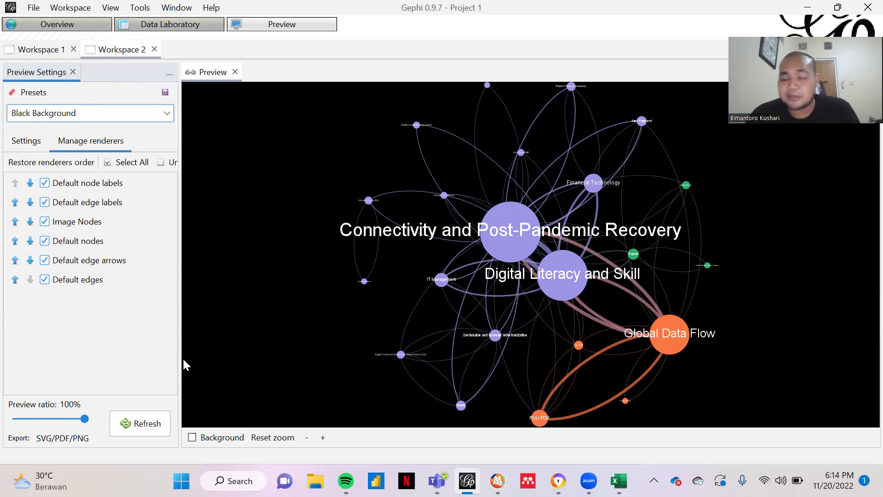
click(43, 142)
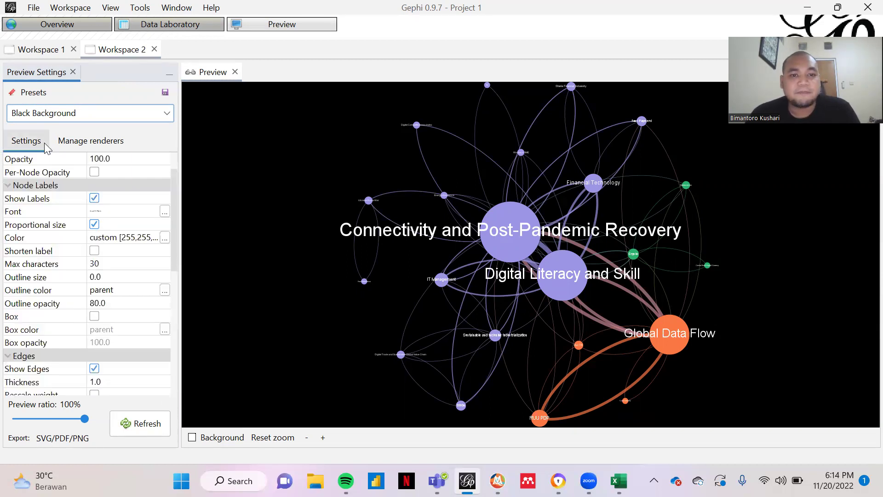
Export the preview graph as a PNG file named DT Pictures in the Downloads folder
click(75, 439)
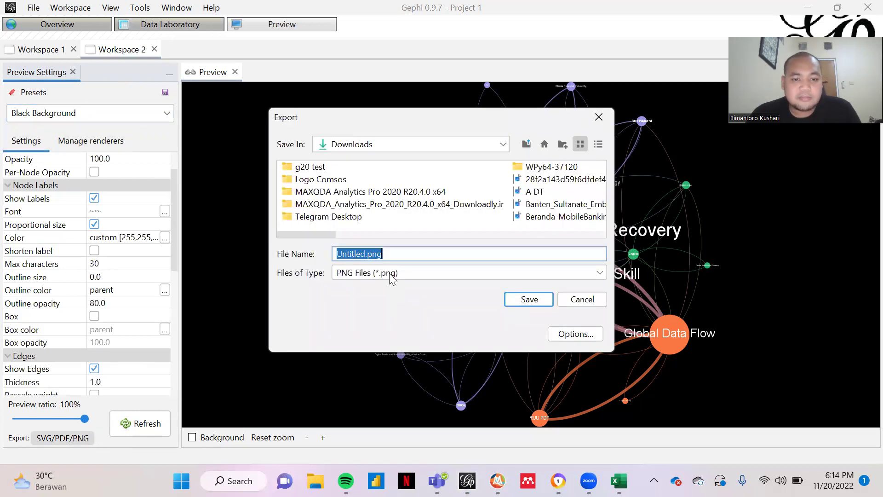
click(391, 274)
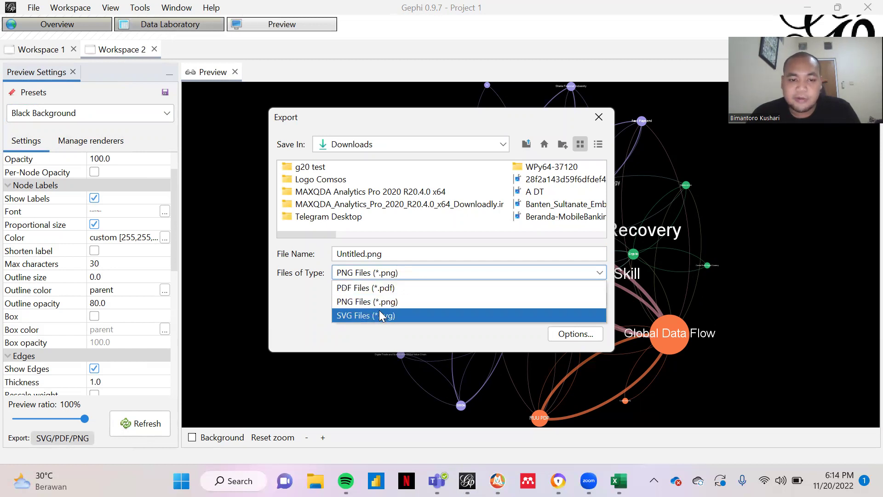
click(383, 304)
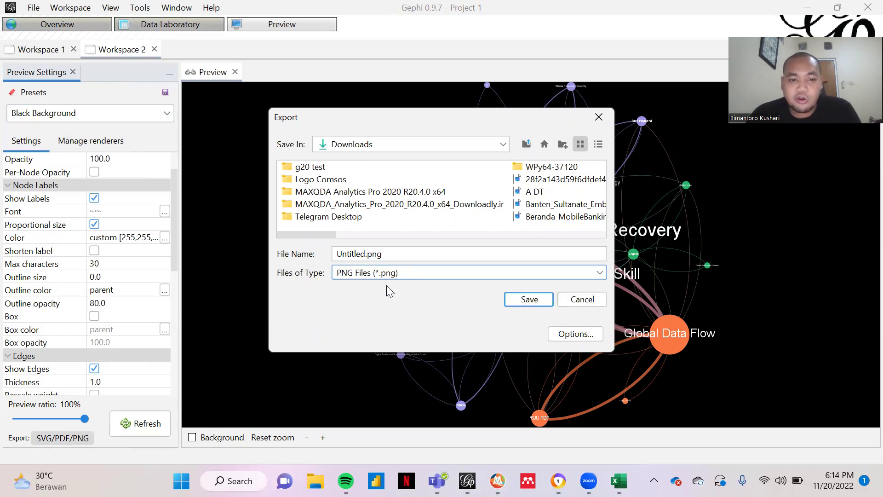
click(392, 254)
double_click(392, 254)
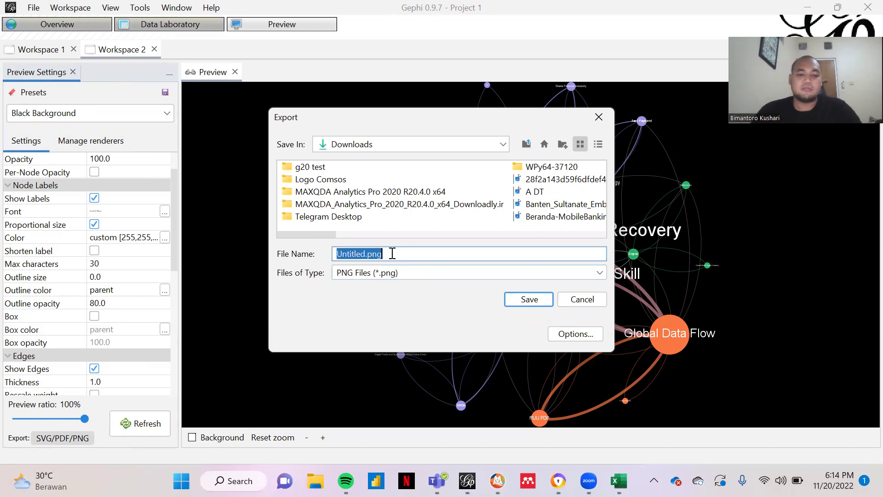
text(DT Pic)
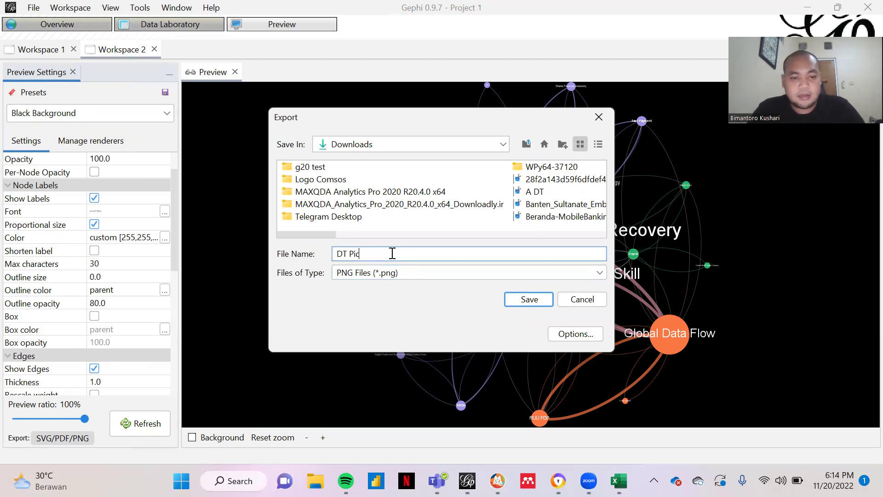
text(tures)
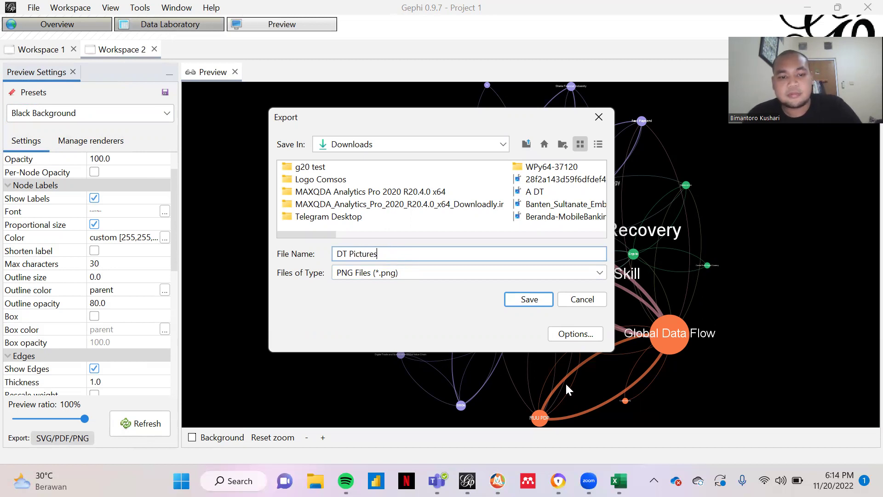
click(525, 298)
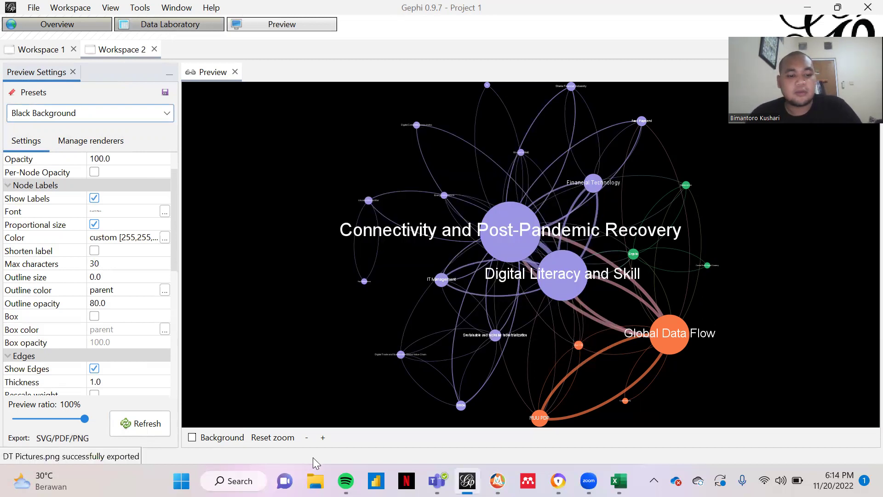
Switch to File Explorer and open the exported DT Pictures image from the Downloads folder
click(316, 480)
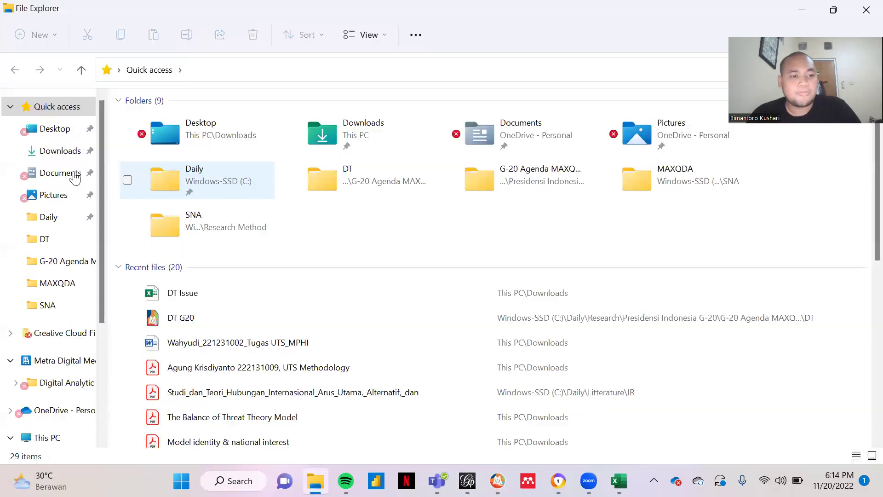
click(73, 152)
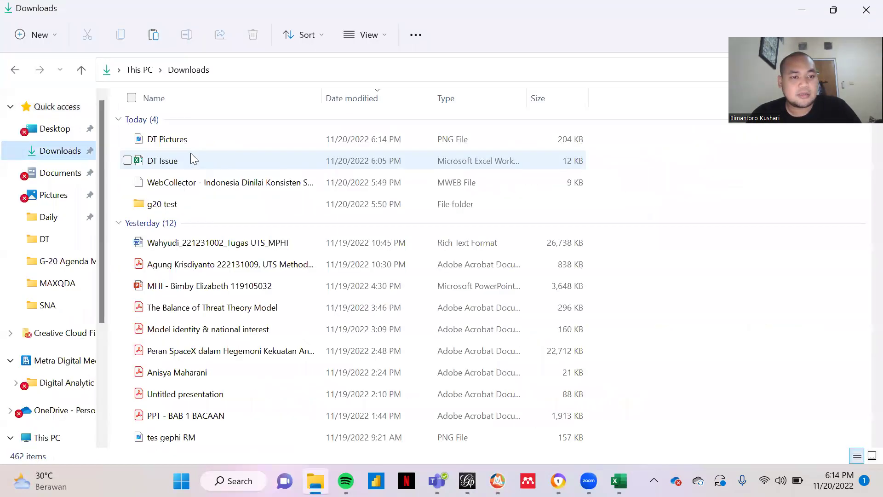
double_click(194, 144)
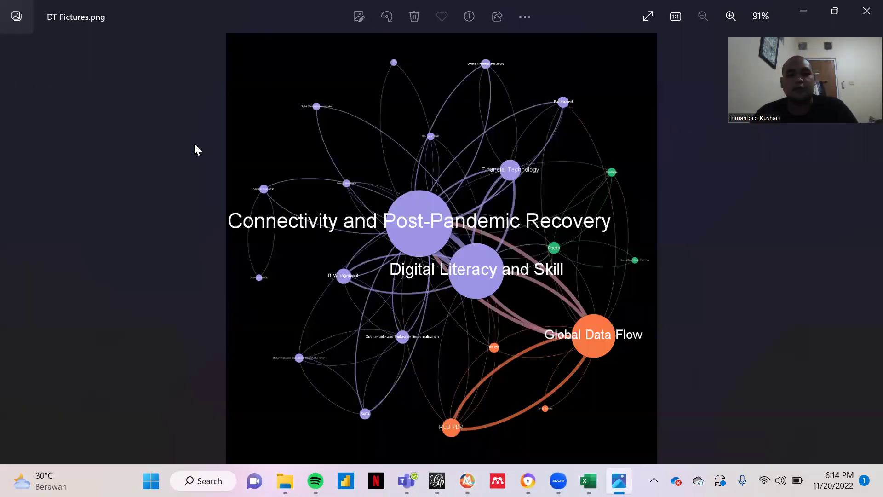